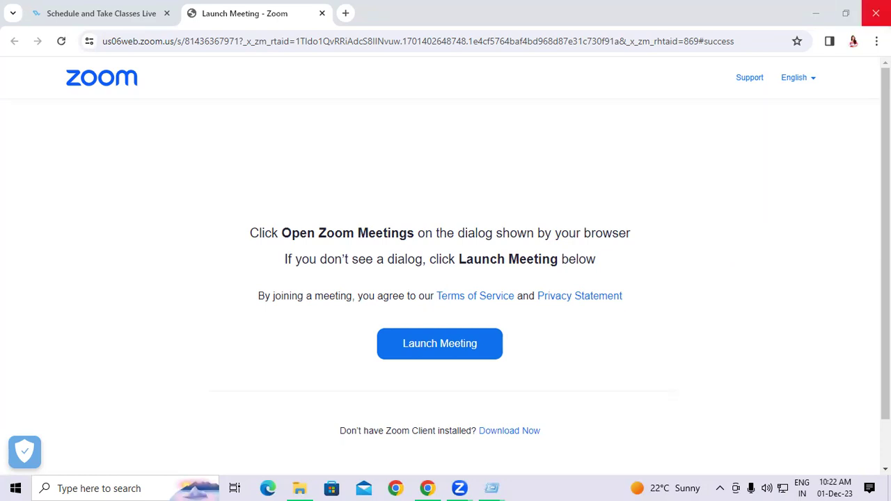
Minimize the browser and GIT Reports windows, and dismiss the network error and Run dialogs to clear the desktop.
left_click(817, 8)
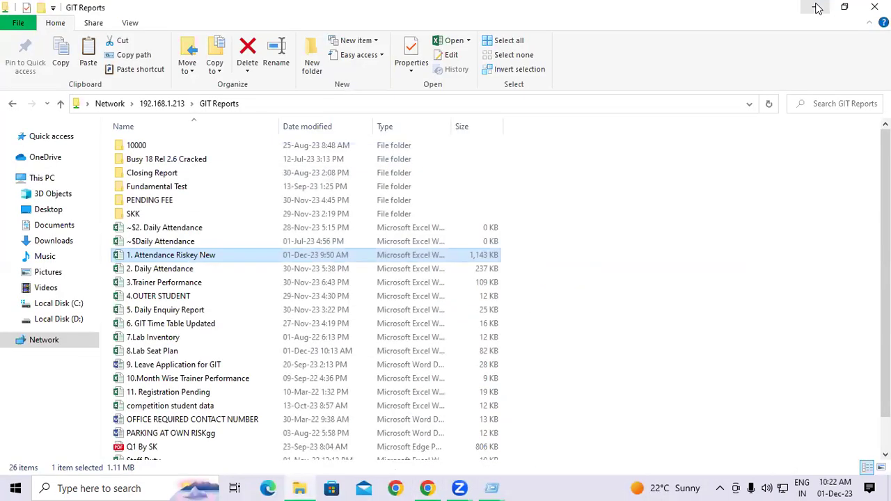
left_click(817, 8)
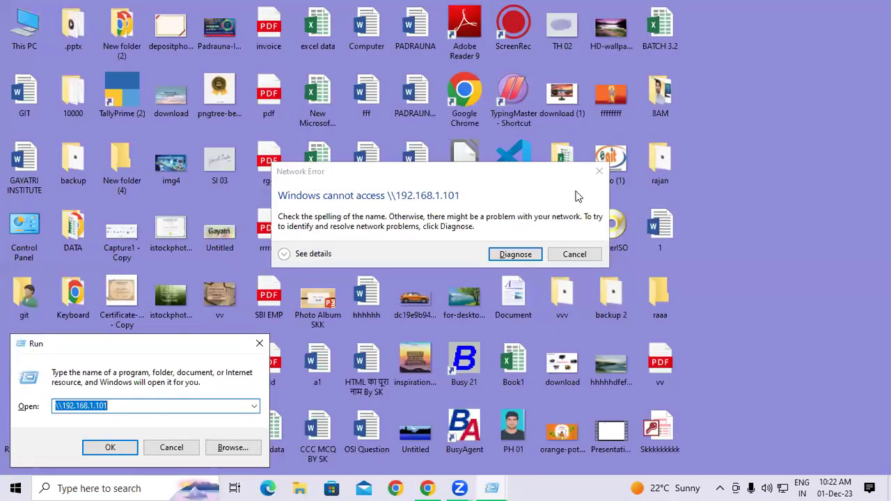
left_click(599, 171)
right_click(730, 113)
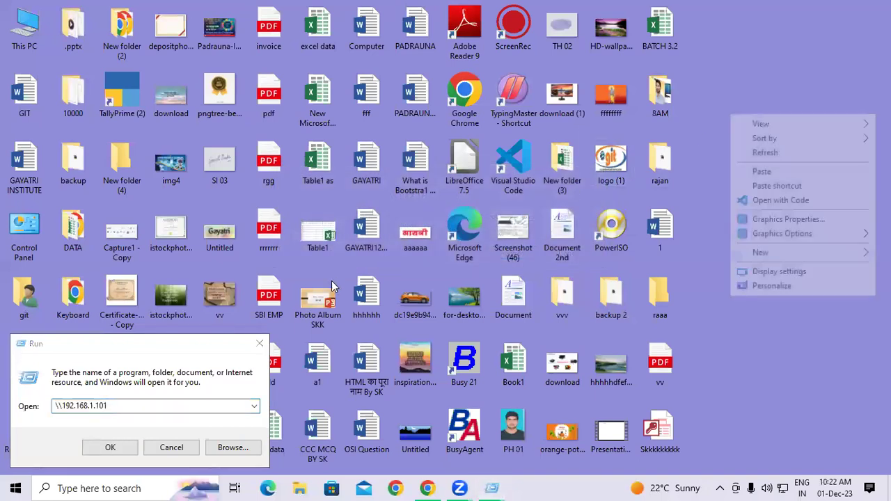
left_click(247, 344)
right_click(768, 106)
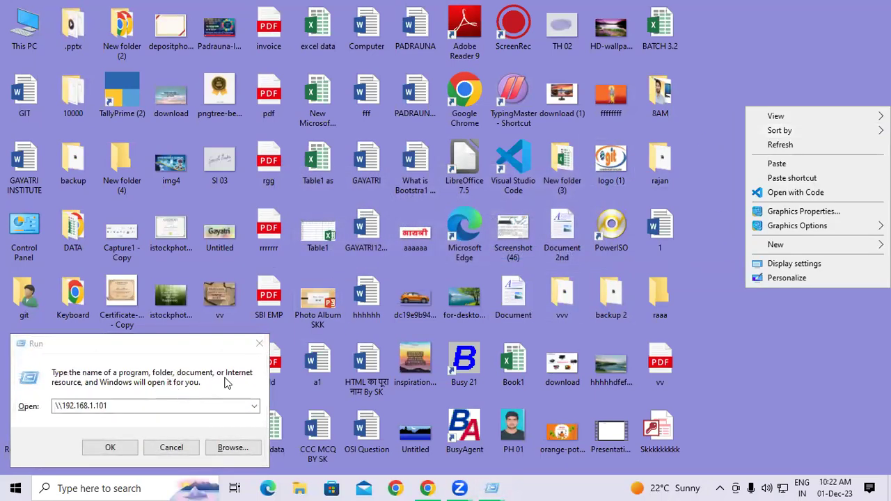
left_click(259, 344)
left_click(259, 344)
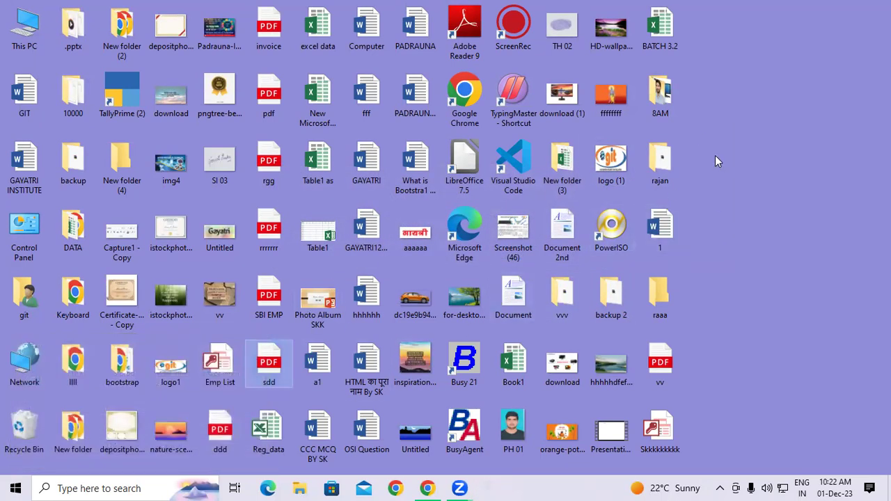
Create a new Microsoft Word document on the desktop, keeping its default file name.
right_click(726, 127)
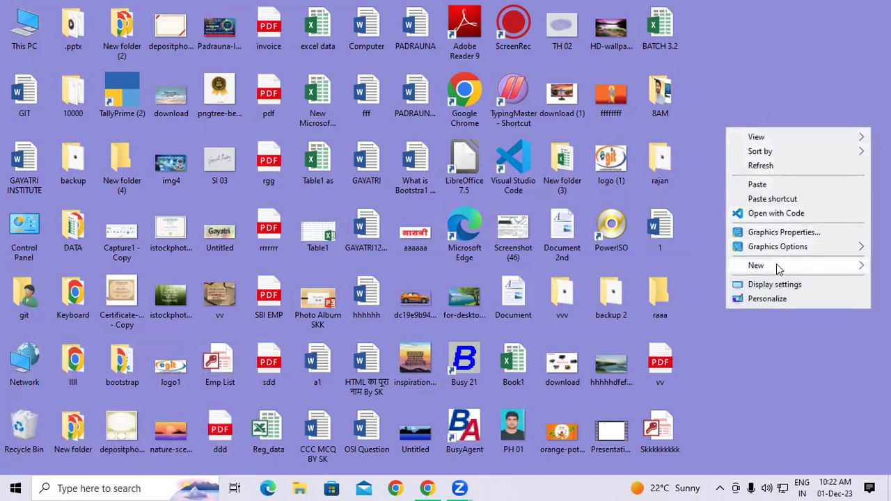
mouse_move(778, 269)
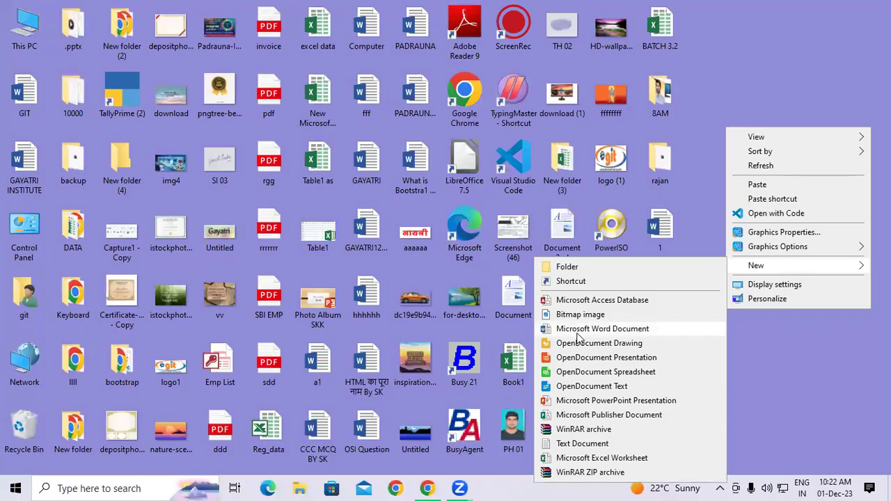
left_click(577, 330)
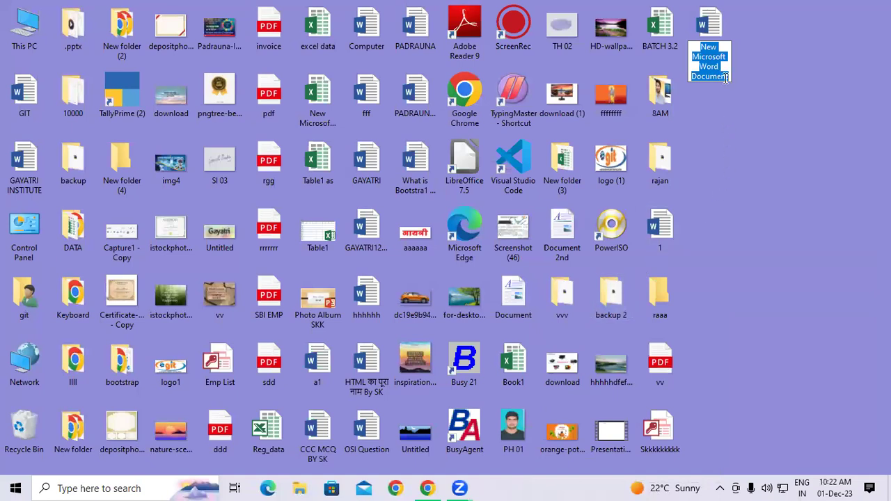
key("Return")
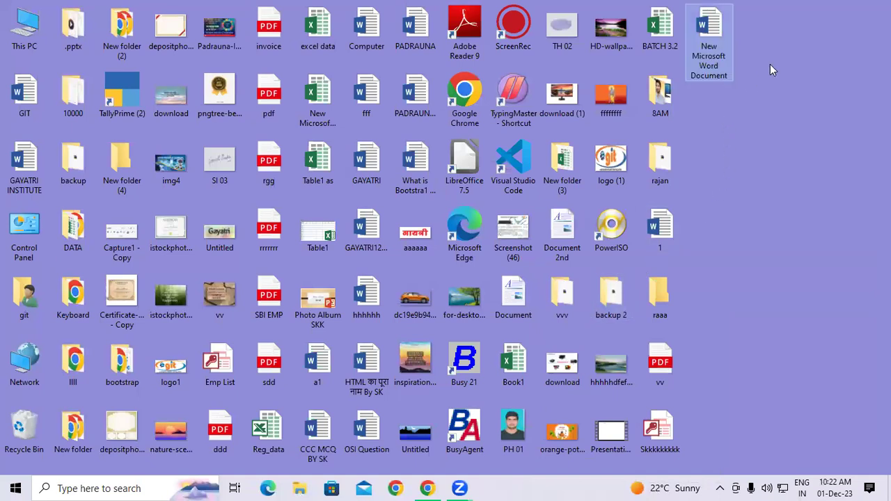
Open the new Word document from the desktop, view its blank page, and close it.
double_click(727, 38)
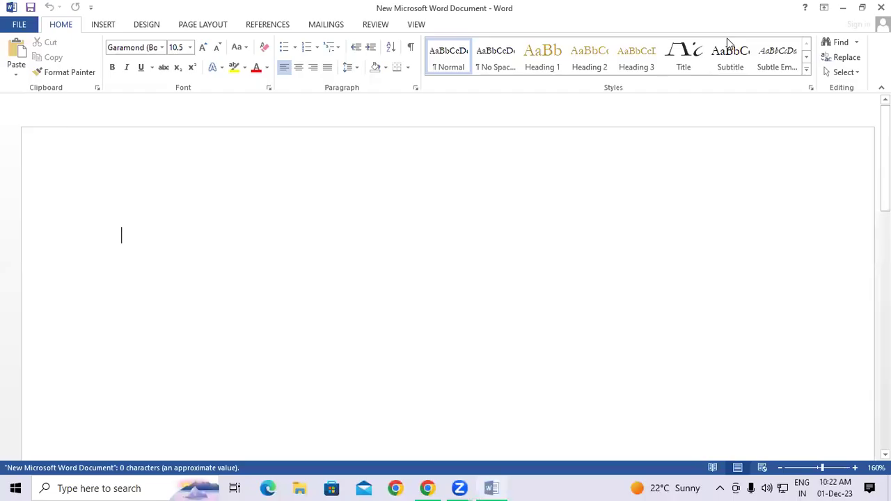
scroll(495, 203, "down", 4)
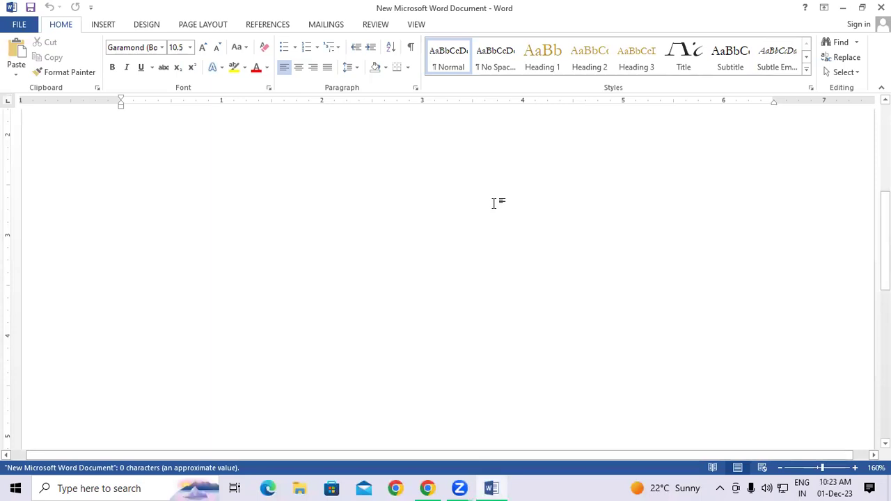
left_click(881, 7)
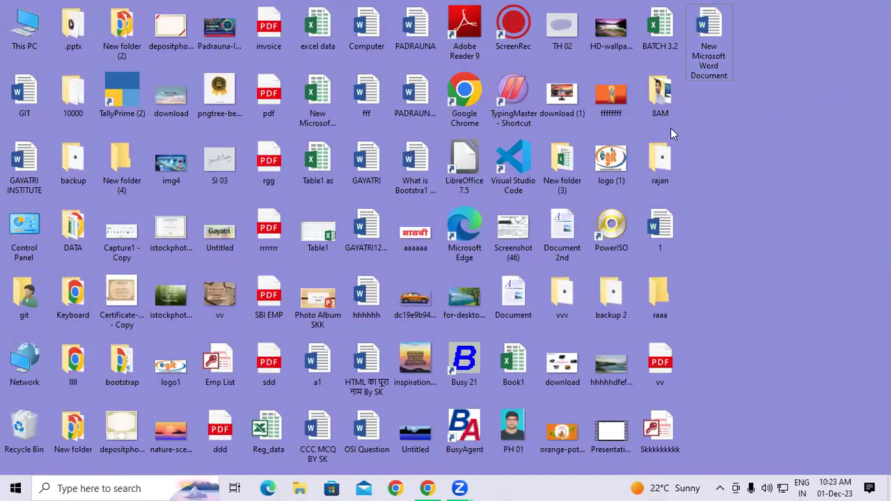
Search Windows for "word" and dismiss the search results.
left_click(113, 487)
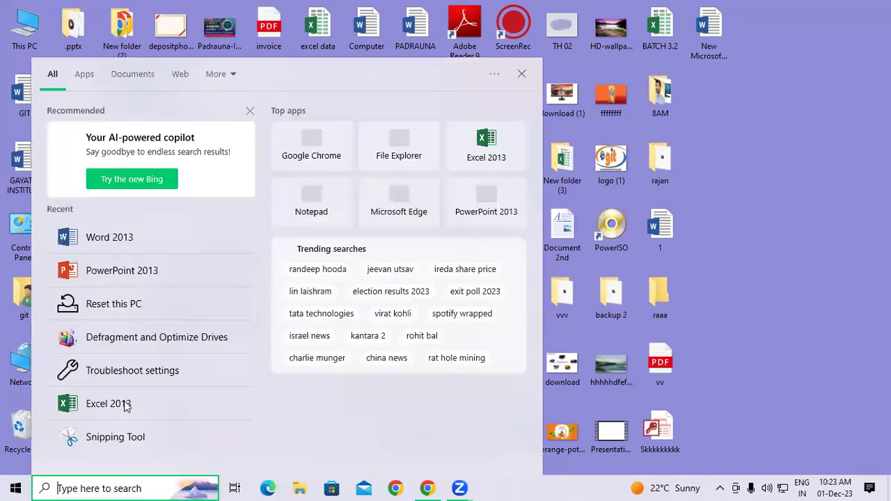
type("word")
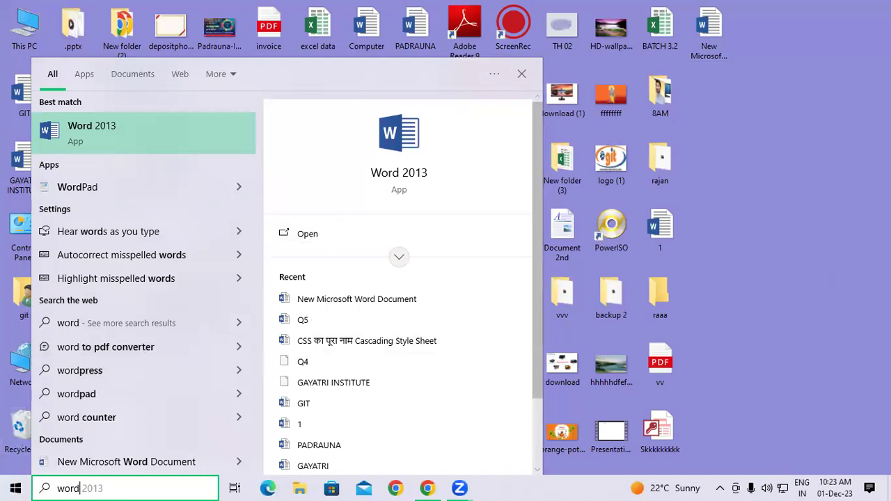
left_click(781, 245)
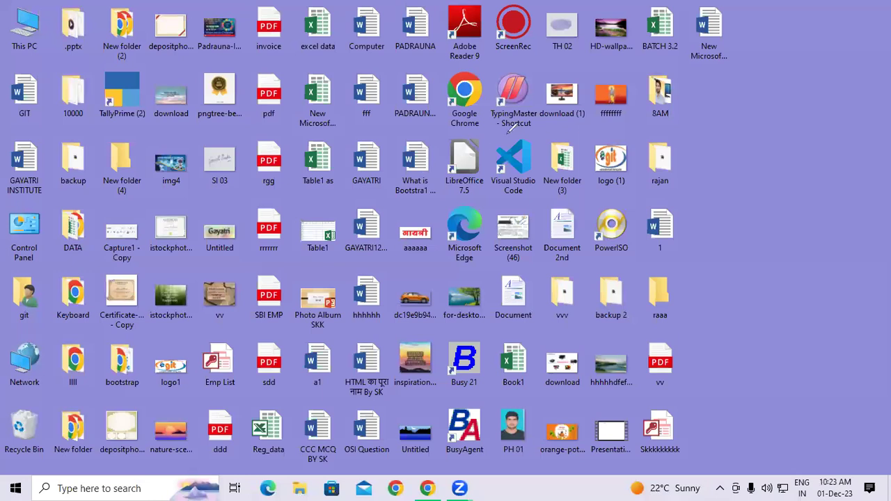
Handwrite the version notes "01", "XP" and "2003 - 7 - 10 - 13" in red ink on the desktop, underlining 2003.
left_click_drag(527, 120, 554, 139)
mouse_move(623, 105)
left_mouse_down()
mouse_move(611, 142)
mouse_move(636, 144)
mouse_move(633, 127)
mouse_move(642, 118)
left_mouse_up()
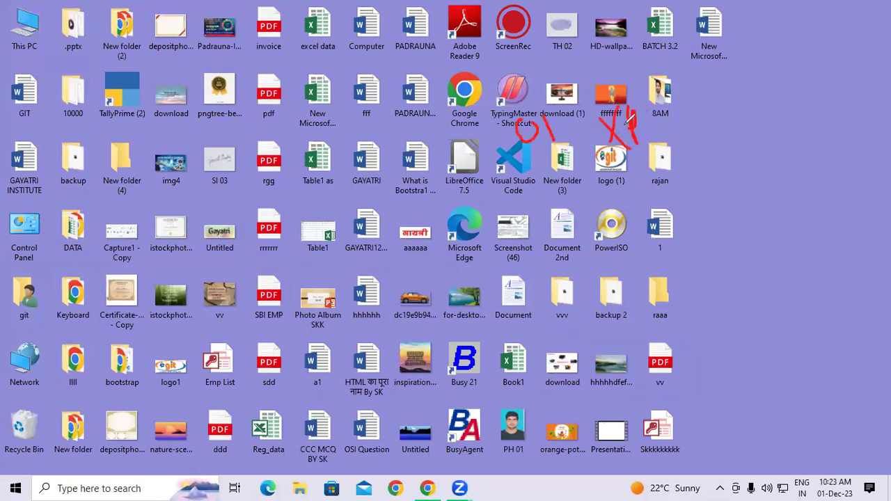
mouse_move(558, 204)
left_mouse_down()
mouse_move(613, 209)
mouse_move(630, 189)
mouse_move(649, 202)
mouse_move(642, 208)
left_mouse_up()
left_click_drag(584, 228, 648, 220)
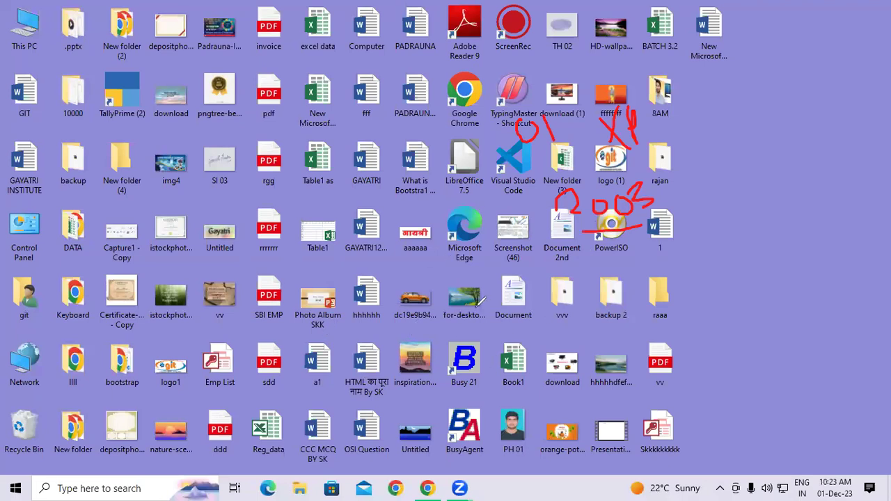
left_click_drag(661, 202, 684, 196)
mouse_move(695, 175)
left_mouse_down()
mouse_move(718, 164)
mouse_move(726, 194)
left_mouse_up()
mouse_move(751, 173)
left_mouse_down()
mouse_move(773, 158)
mouse_move(774, 167)
mouse_move(791, 165)
mouse_move(828, 142)
mouse_move(849, 160)
left_mouse_up()
mouse_move(850, 123)
left_mouse_down()
mouse_move(869, 143)
mouse_move(857, 149)
left_mouse_up()
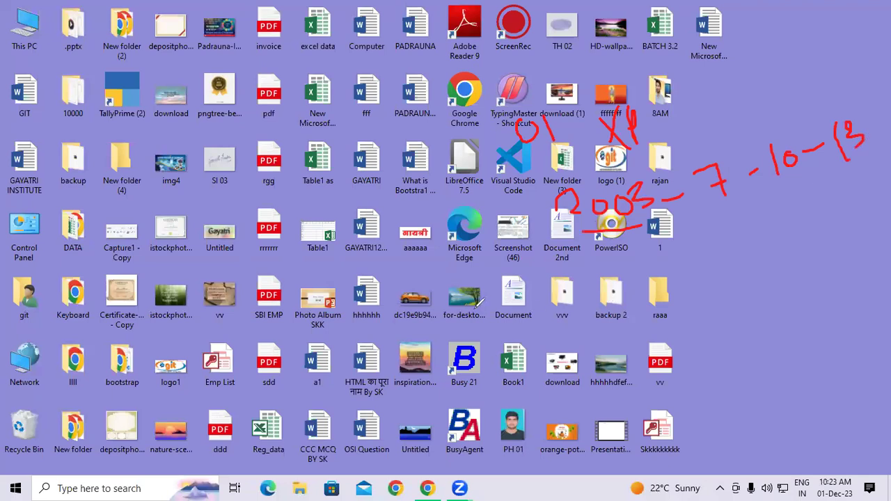
Handwrite the versions "16 - 19 - 21" and an underlined "365" below the first row of red notes.
mouse_move(600, 263)
left_mouse_down()
mouse_move(603, 299)
mouse_move(625, 287)
mouse_move(620, 279)
mouse_move(647, 277)
left_mouse_up()
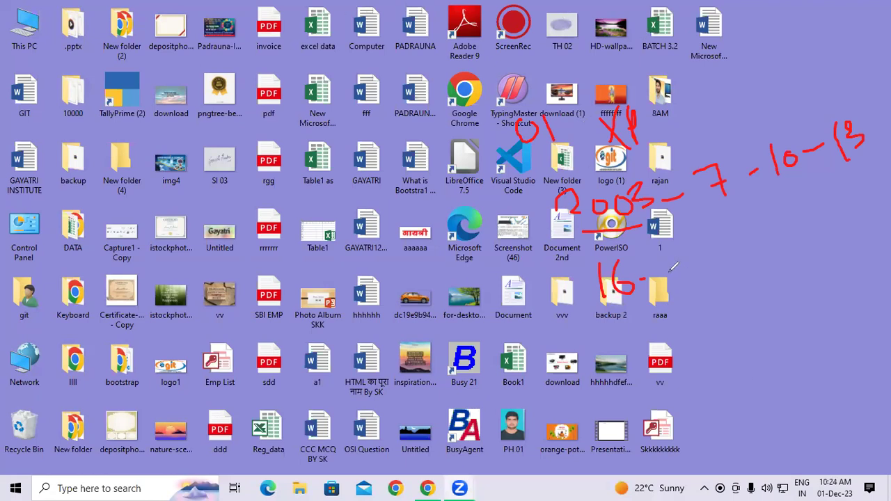
left_click_drag(685, 250, 689, 263)
mouse_move(712, 235)
left_mouse_down()
mouse_move(712, 259)
mouse_move(747, 229)
mouse_move(806, 212)
left_mouse_up()
left_click_drag(818, 174, 825, 202)
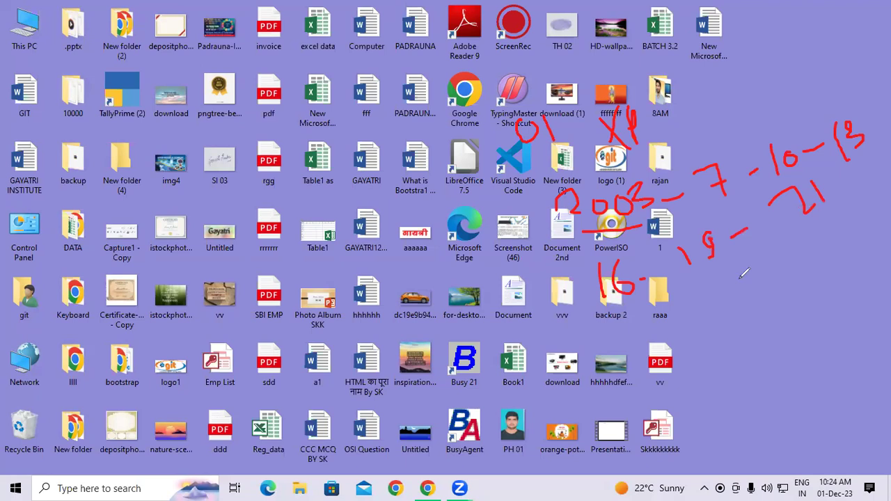
mouse_move(685, 298)
left_mouse_down()
mouse_move(728, 300)
mouse_move(716, 315)
left_mouse_up()
mouse_move(747, 263)
left_mouse_down()
mouse_move(743, 294)
mouse_move(769, 283)
mouse_move(756, 292)
left_mouse_up()
left_click_drag(722, 336, 789, 292)
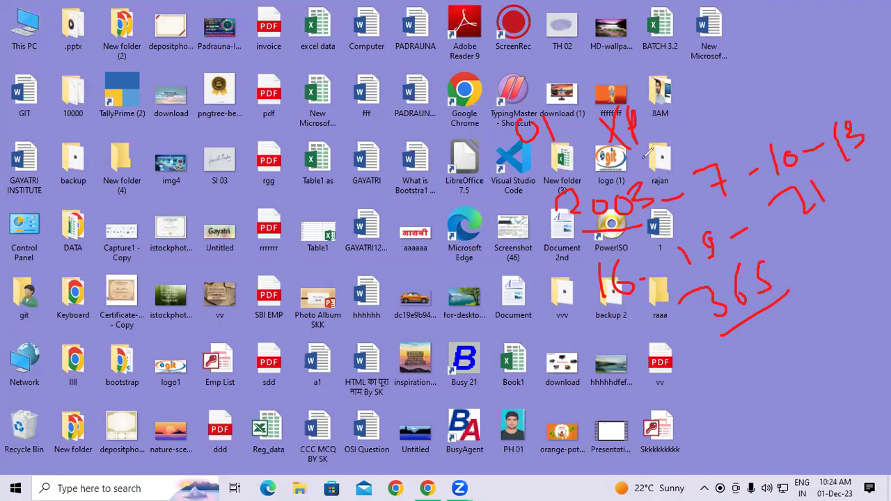
Underline XP, 7, 10, 13, 16, 19, 21 and 365 in the handwritten notes, and circle 13.
left_click_drag(631, 154, 646, 149)
left_click_drag(706, 207, 731, 201)
left_click_drag(783, 179, 795, 177)
left_click_drag(867, 143, 855, 167)
left_click_drag(620, 304, 660, 294)
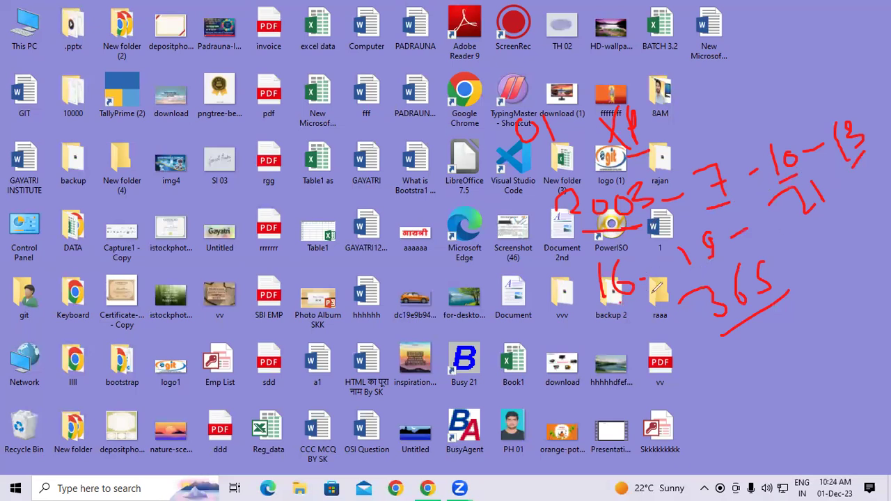
left_click_drag(705, 273, 730, 256)
left_click_drag(830, 197, 821, 217)
left_click_drag(723, 337, 778, 301)
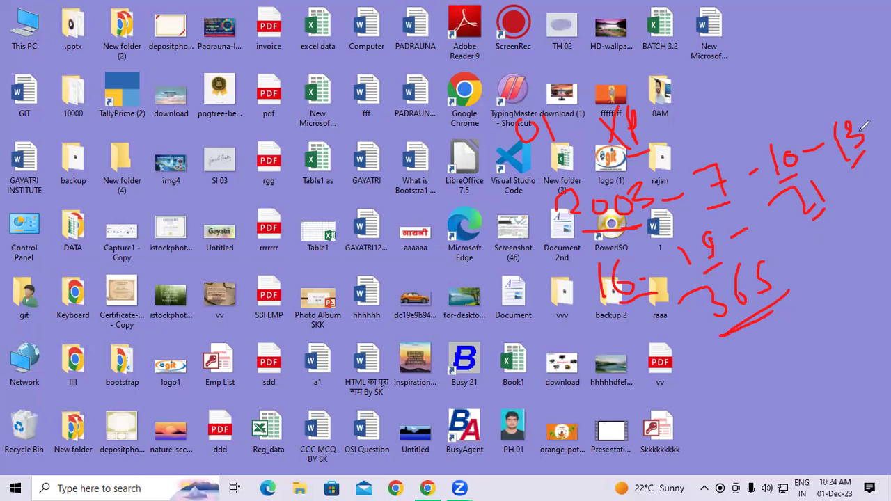
mouse_move(848, 110)
left_mouse_down()
mouse_move(834, 131)
mouse_move(859, 154)
mouse_move(873, 122)
mouse_move(852, 110)
left_mouse_up()
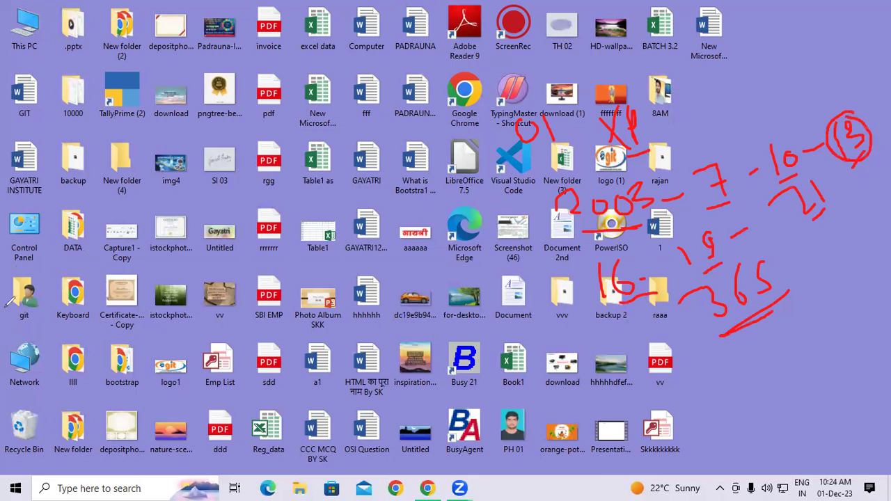
Find Word 2013 by searching Windows for "word" and launch it.
left_click(89, 487)
type("word")
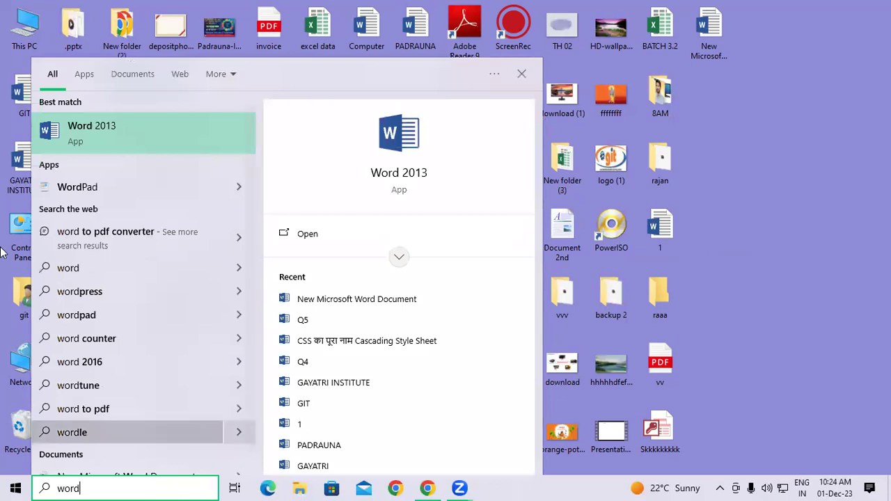
left_click(87, 134)
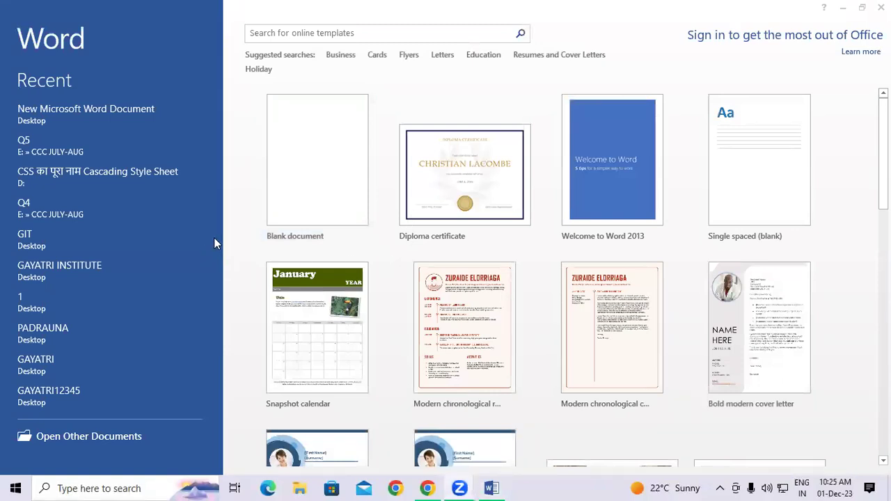
left_click(237, 228)
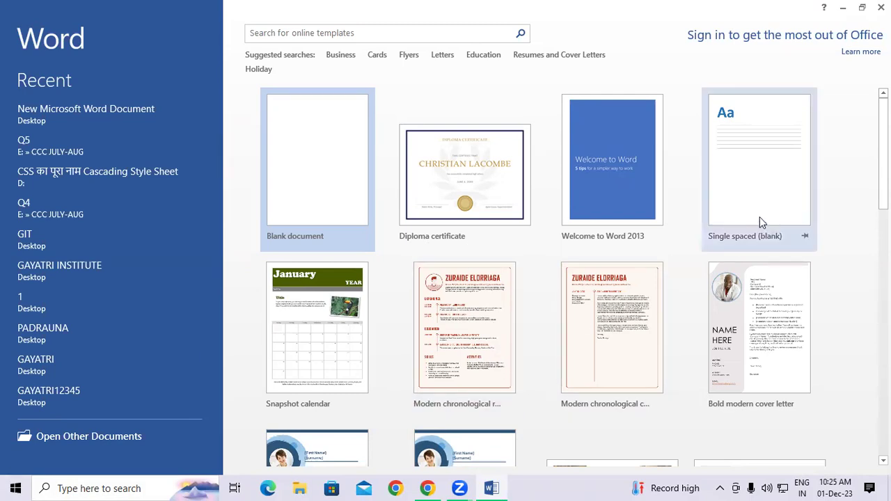
Create a new document from the Bubbles resume template.
scroll(841, 300, "down", 4)
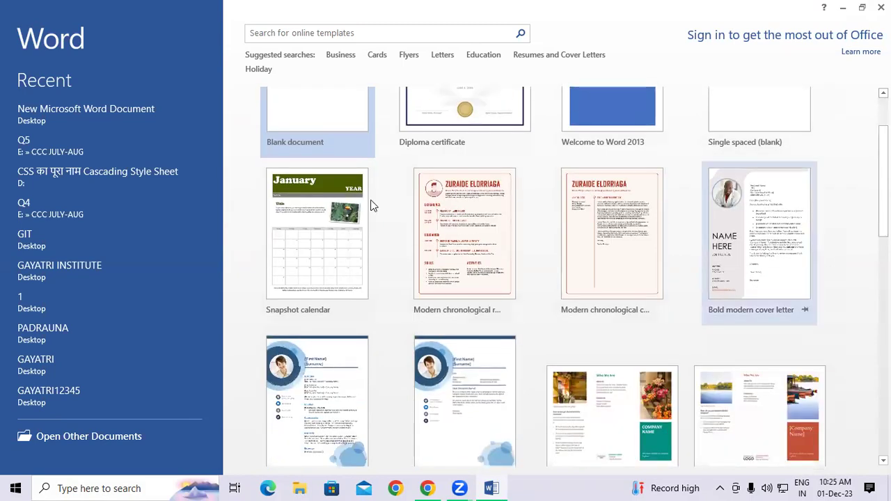
scroll(464, 294, "down", 2)
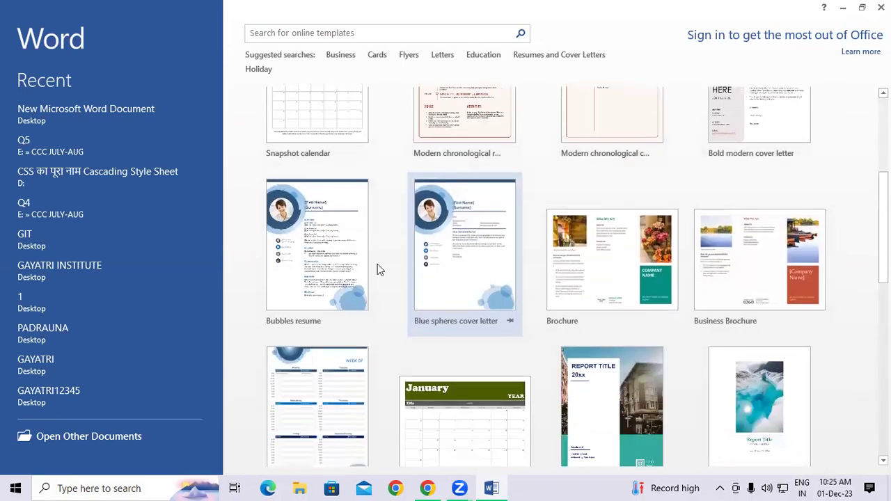
left_click(328, 229)
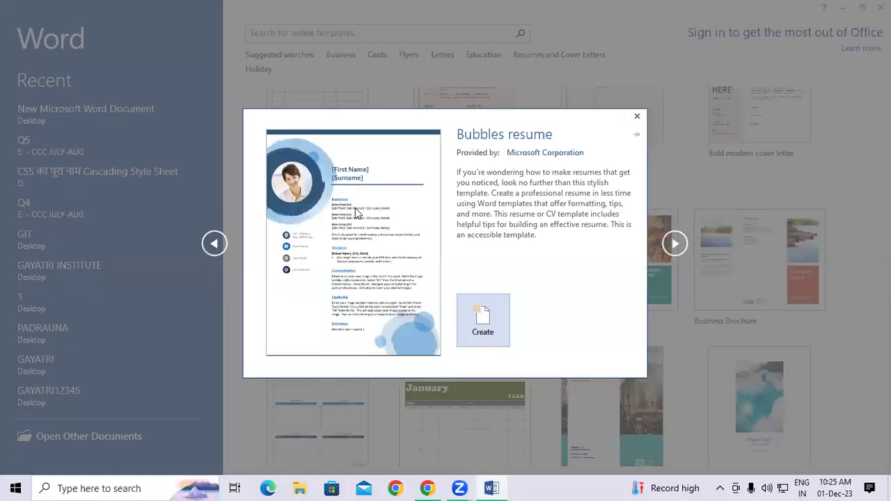
left_click(488, 315)
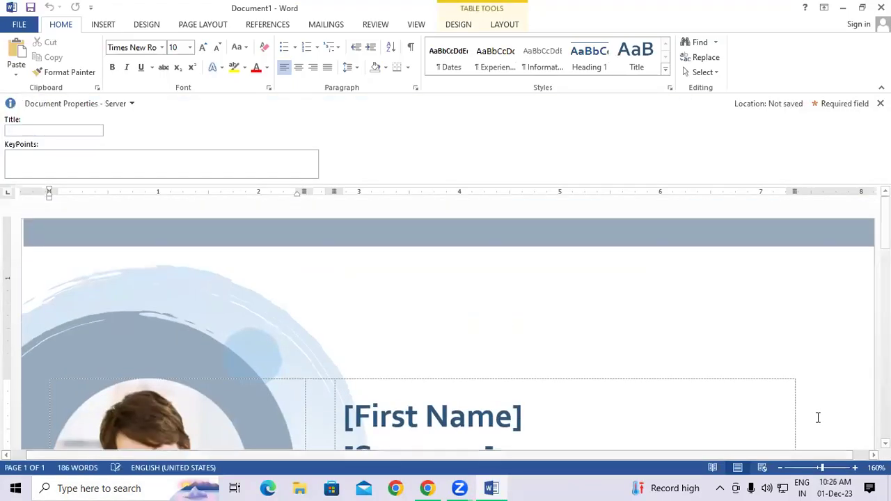
Examine the resume page at 100% zoom and select its [First Name] and [Surname] placeholders in turn.
left_click(780, 468)
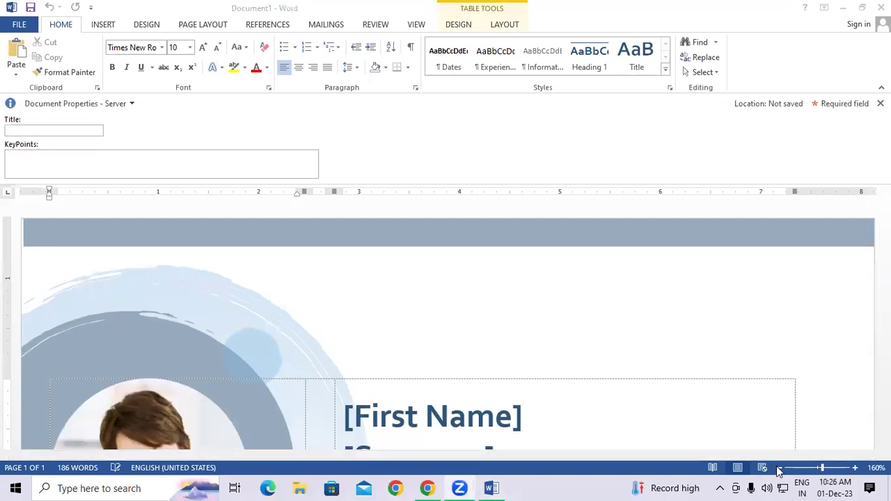
left_click(780, 468)
left_click(780, 468)
left_click(780, 468)
left_click(780, 468)
left_click(780, 468)
scroll(807, 426, "down", 5)
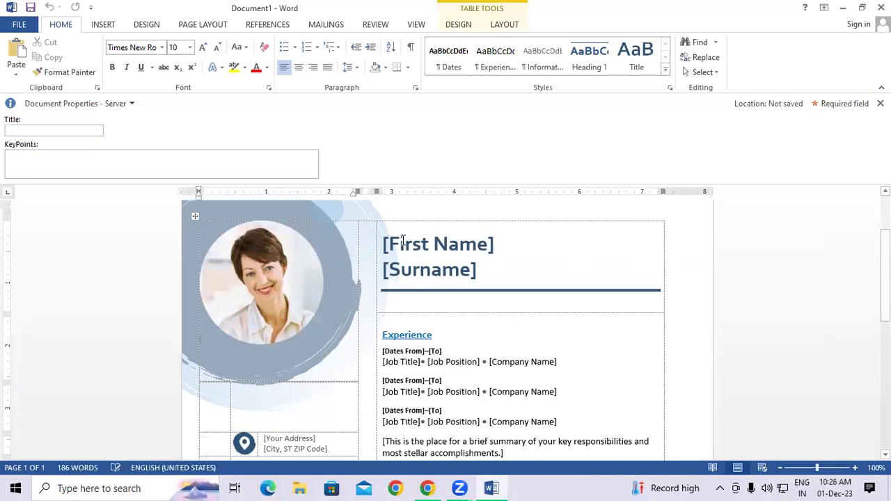
left_click(404, 241)
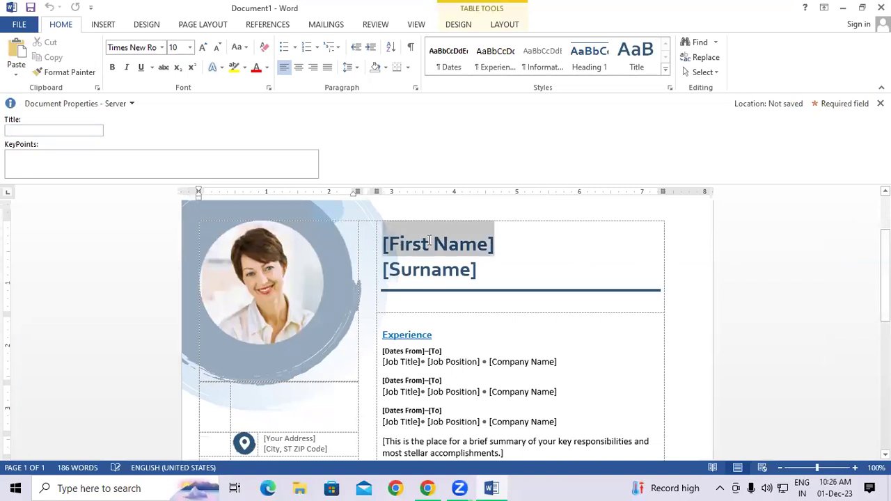
left_click(428, 276)
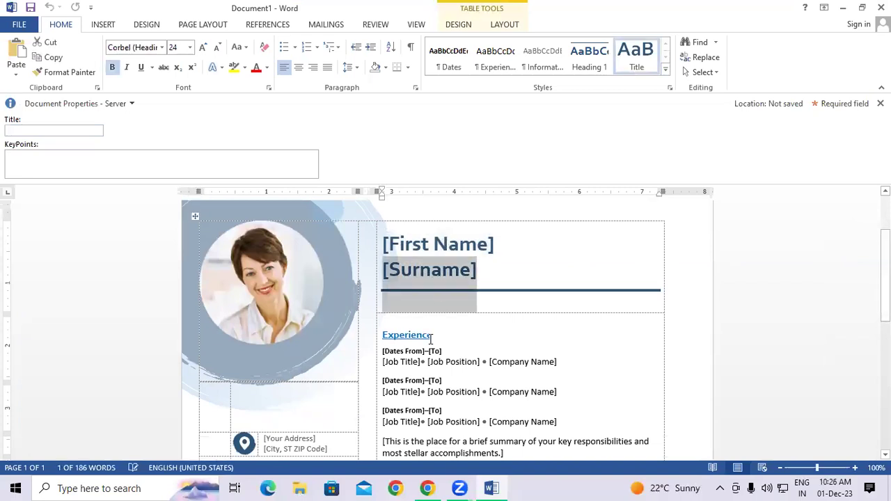
Review the rest of the resume down to the References section and close the document without saving changes.
left_click(408, 358)
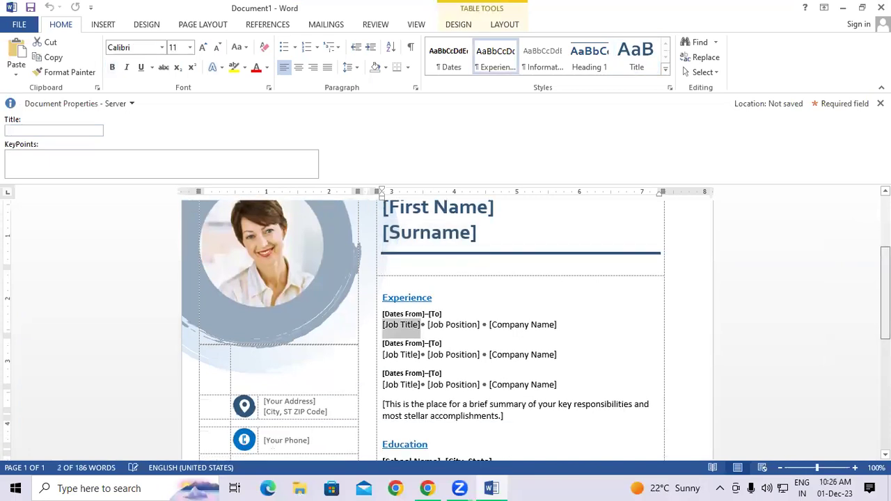
scroll(446, 331, "down", 5)
scroll(445, 330, "down", 3)
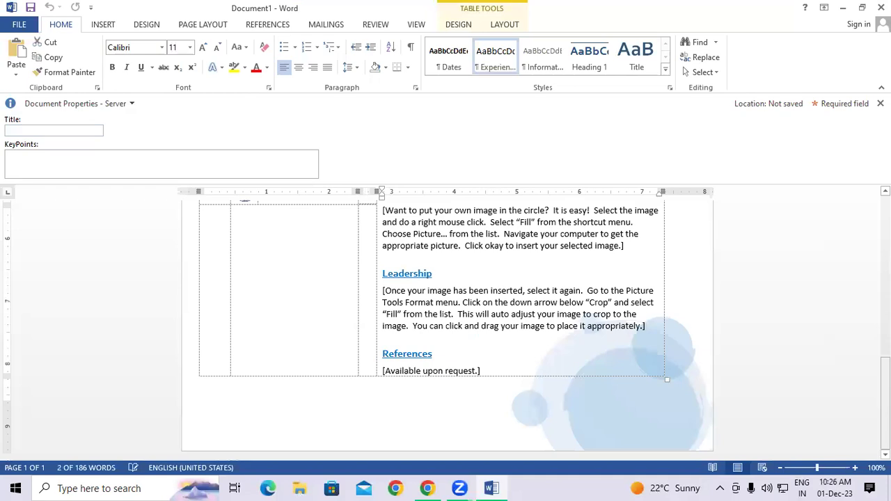
left_click(881, 7)
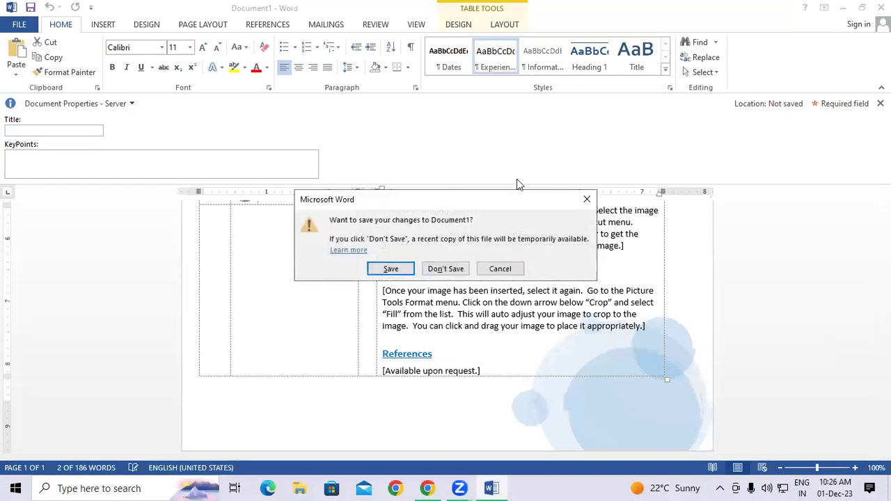
left_click(445, 271)
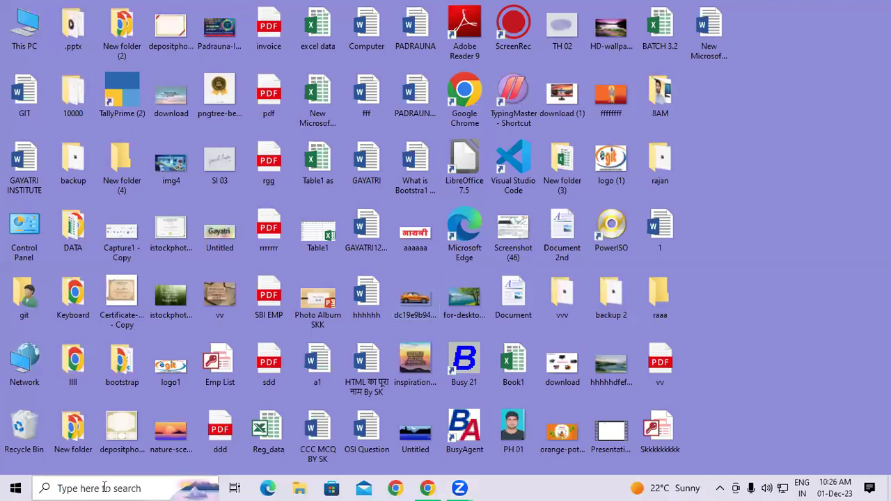
Launch Word 2013 by searching Windows for "word" and create a blank document.
left_click(104, 487)
type("wor")
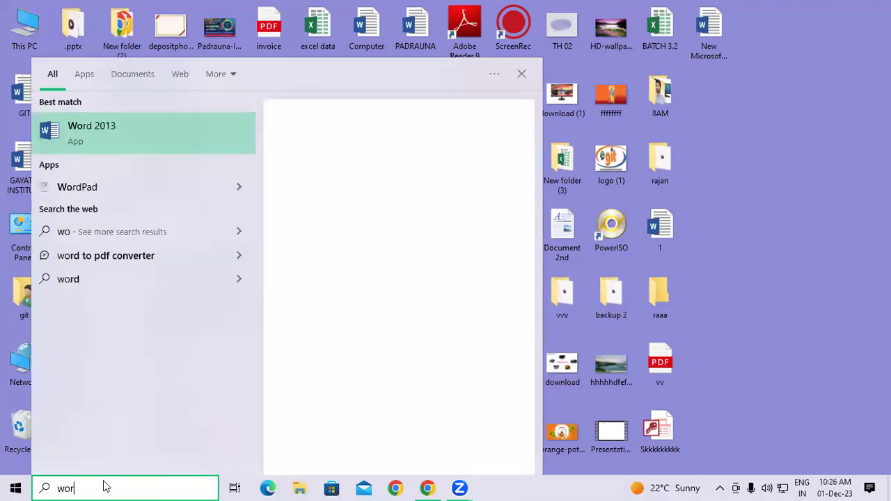
type("d")
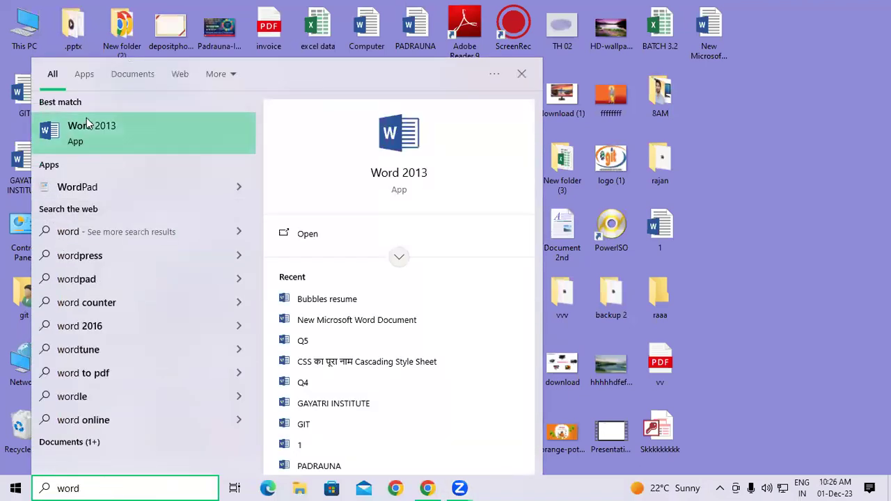
left_click(87, 126)
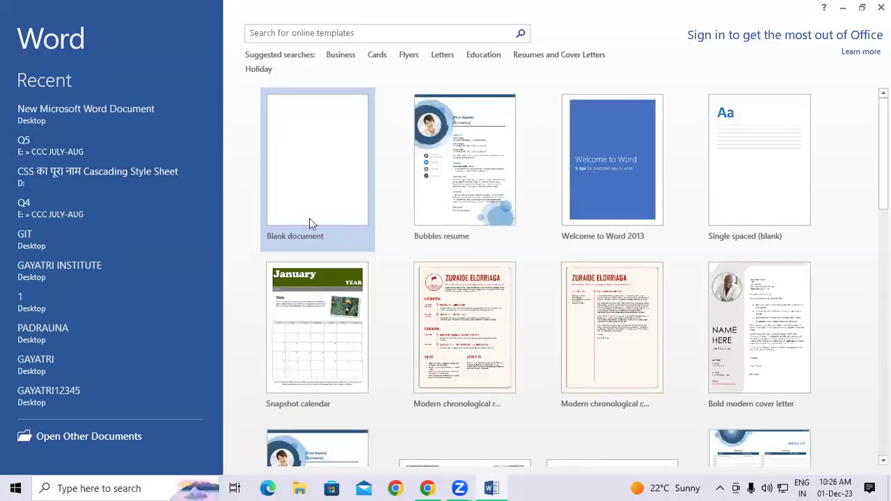
left_click(317, 194)
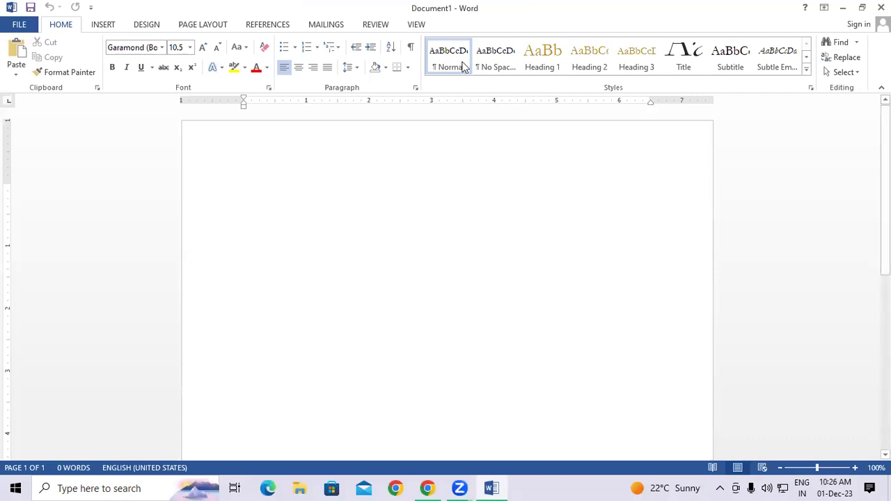
Close the blank document together with Word and refresh the Windows desktop.
key("alt+F4")
right_click(802, 112)
left_click(813, 151)
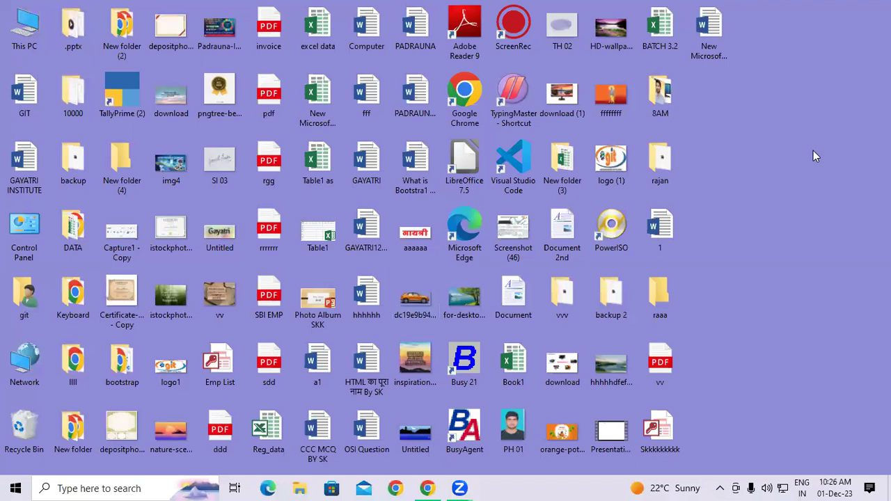
Start Word with the Run command "winword" and create a blank document, closing Word again.
key("super+r")
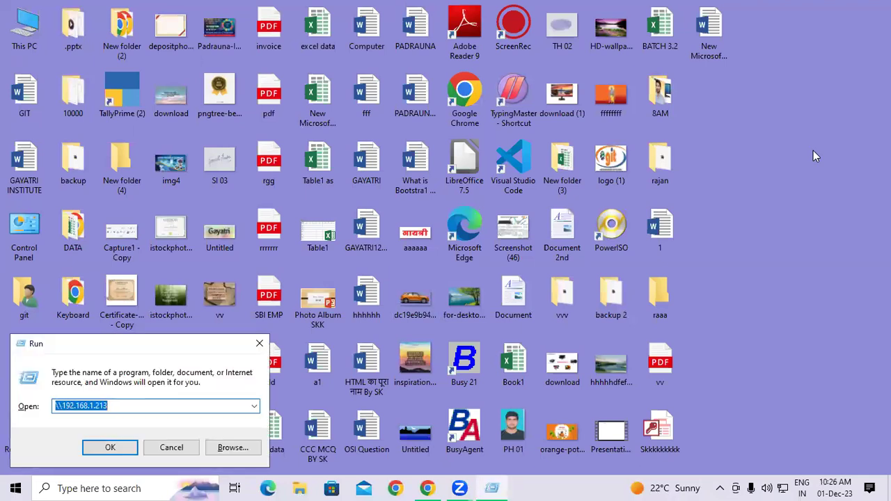
type("win")
key("Down")
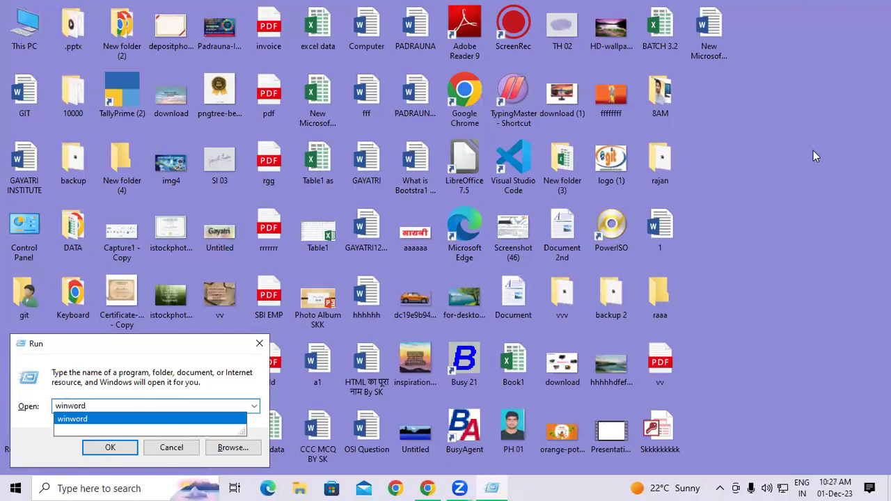
left_click(110, 449)
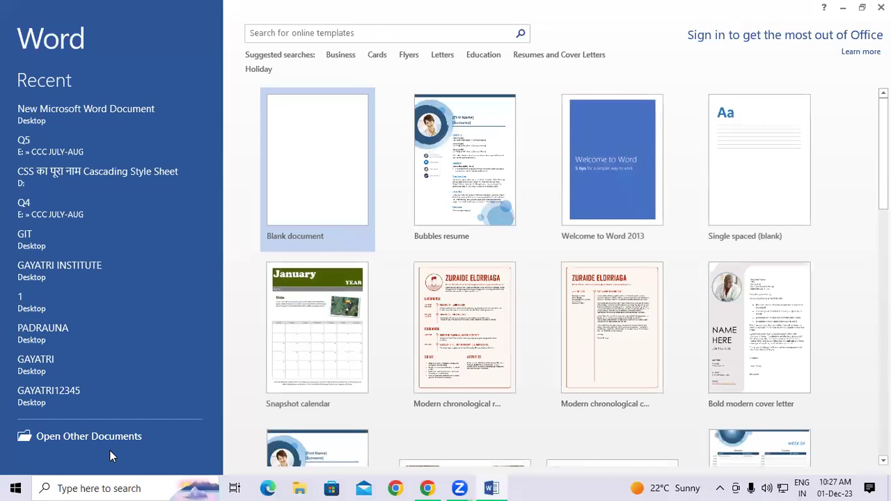
left_click(333, 117)
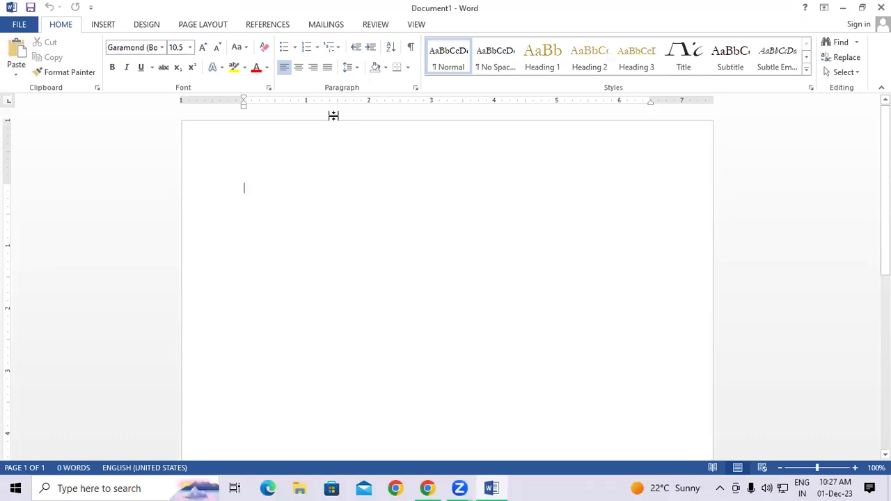
key("alt+F4")
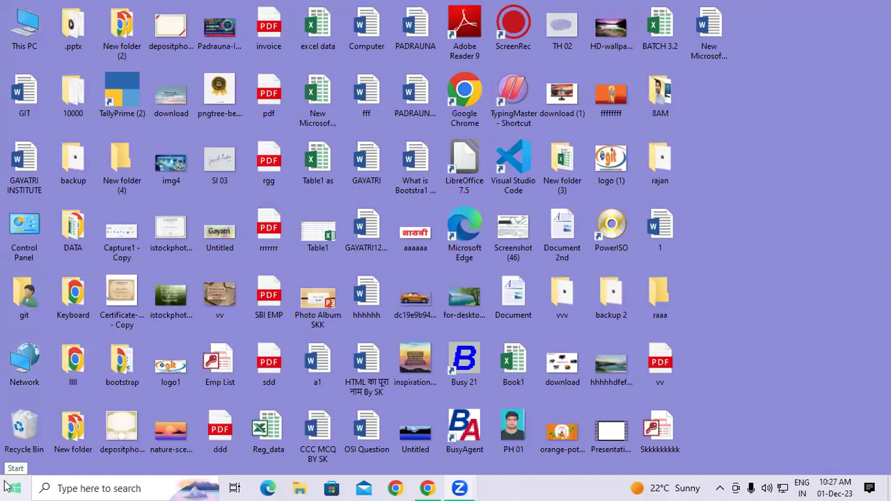
Expand the Microsoft Office 2013 folder in the Windows list of installed programs.
left_click(13, 488)
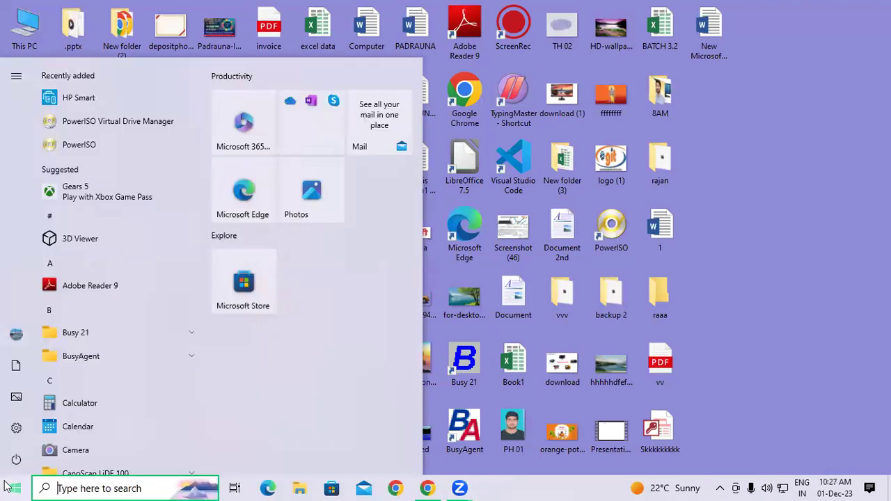
scroll(144, 300, "down", 3)
scroll(143, 298, "down", 7)
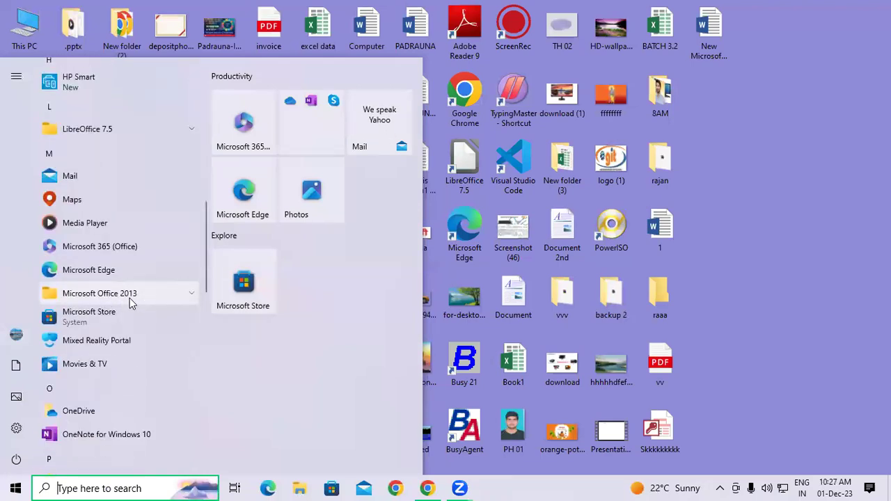
left_click(128, 302)
left_click(126, 302)
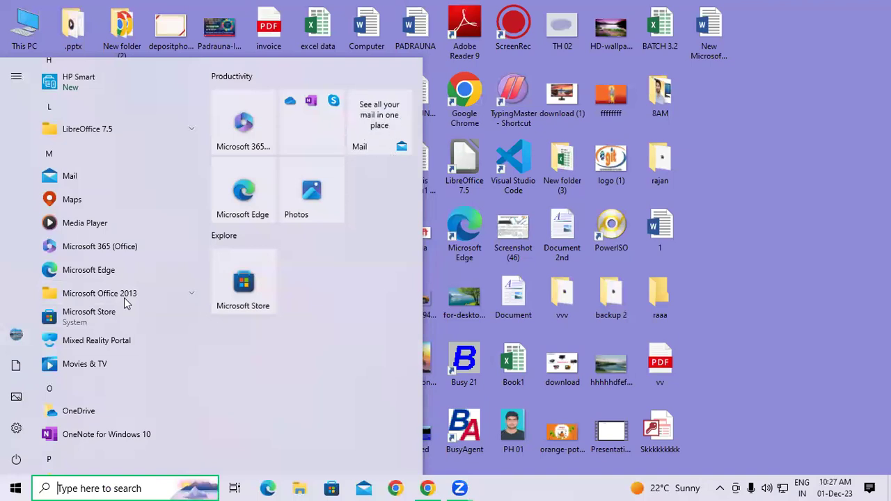
left_click(162, 295)
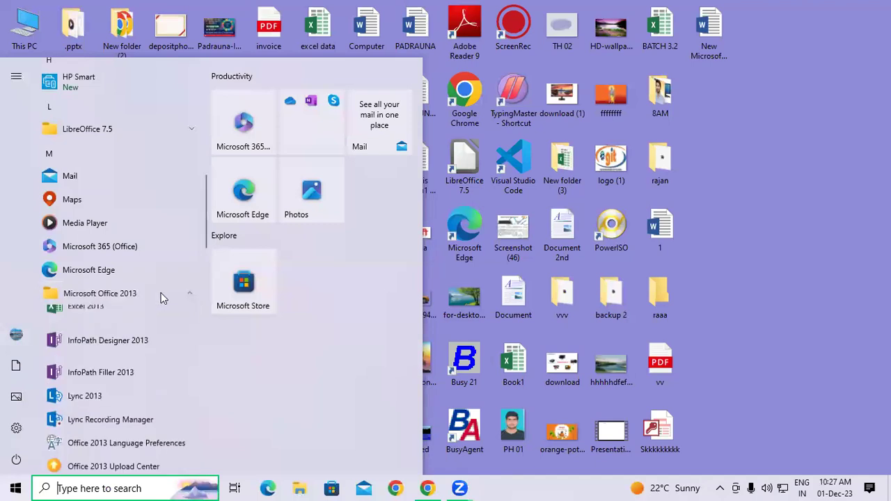
Launch Word 2013 from the Microsoft Office 2013 folder and create a blank document.
scroll(165, 297, "down", 3)
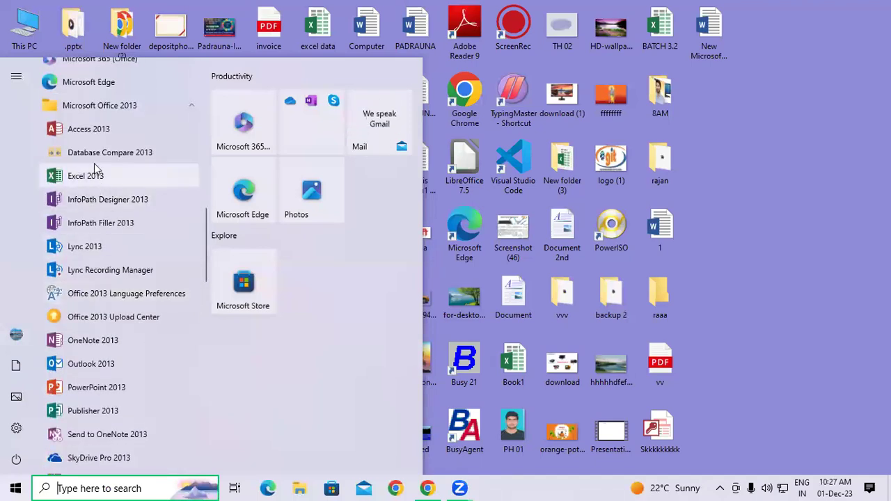
scroll(111, 230, "down", 2)
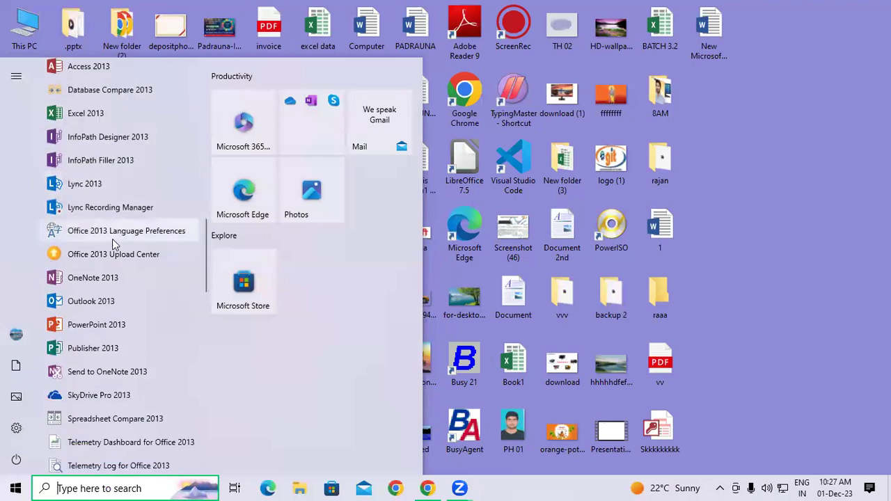
scroll(112, 239, "down", 1)
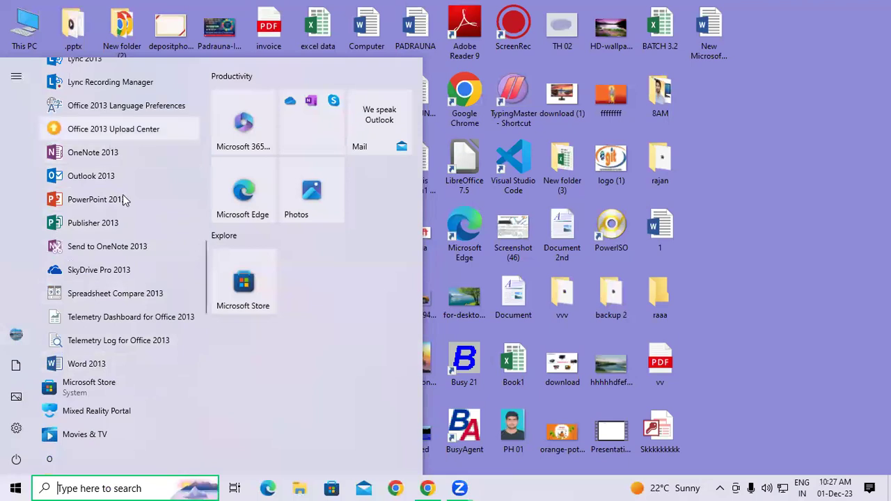
left_click(86, 365)
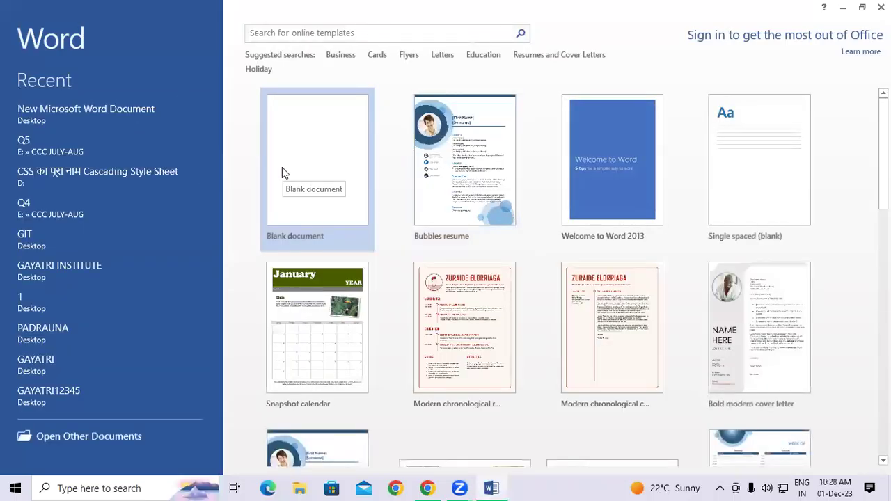
left_click(282, 168)
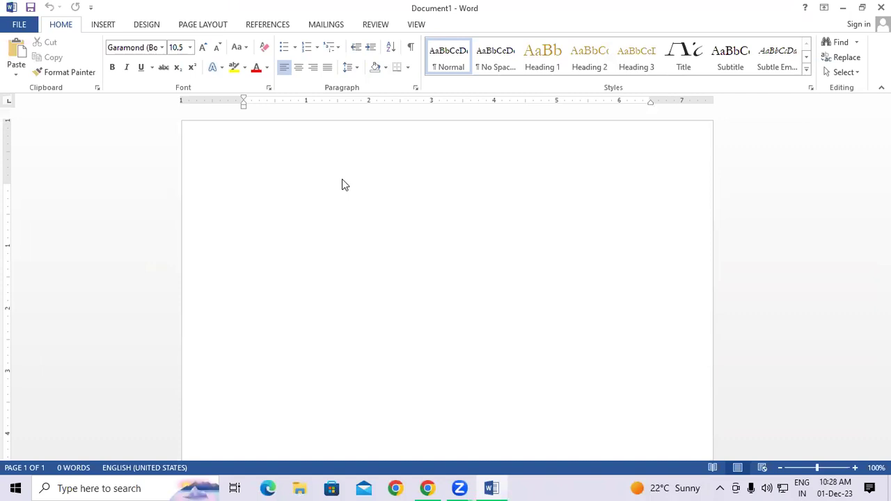
Generate sample paragraphs with =rand() and enlarge the page view to 130%.
type("=rand")
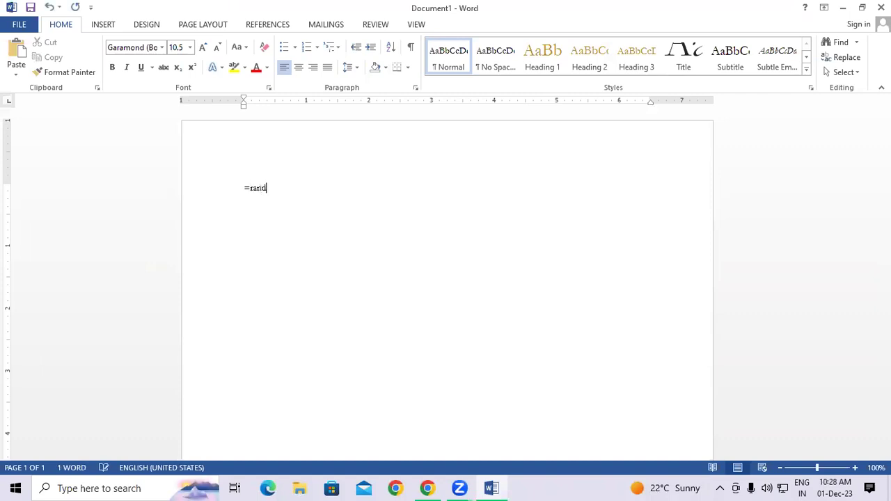
type("()")
key("Return")
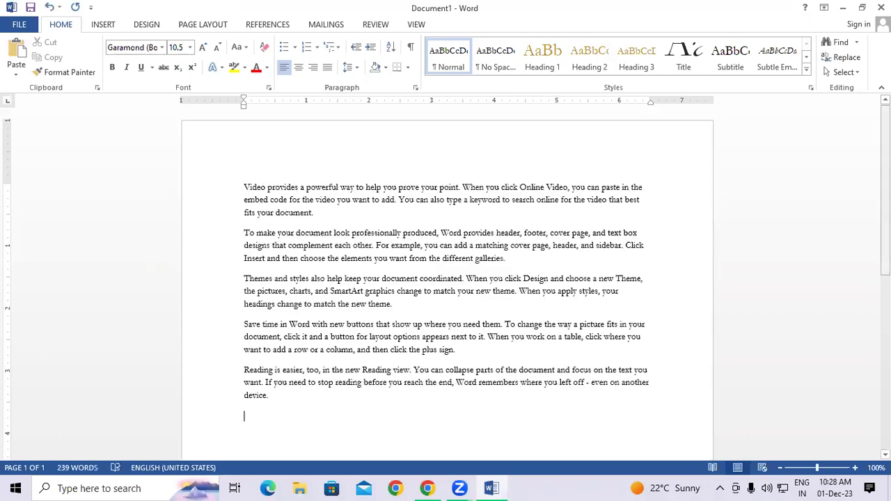
left_click(855, 468)
left_click(856, 468)
left_click(856, 468)
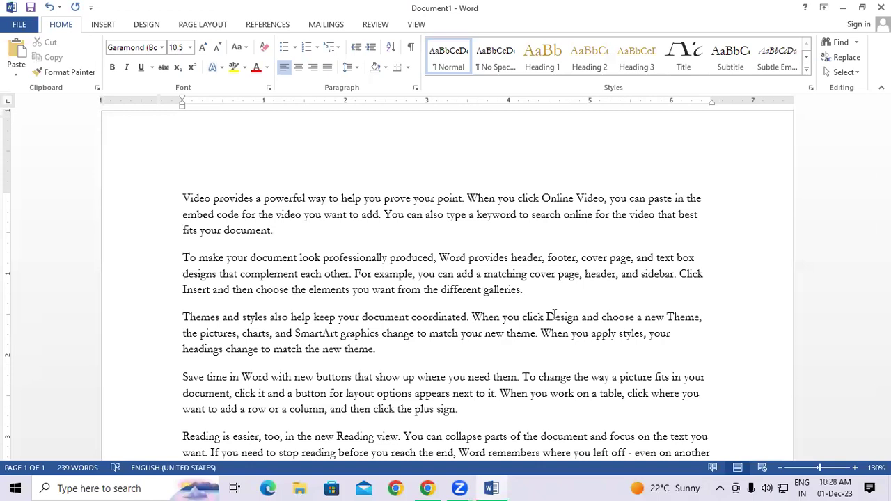
Clear all text from the document and generate the sample paragraphs again with =rand().
key("ctrl+a")
key("Delete")
type("=rand")
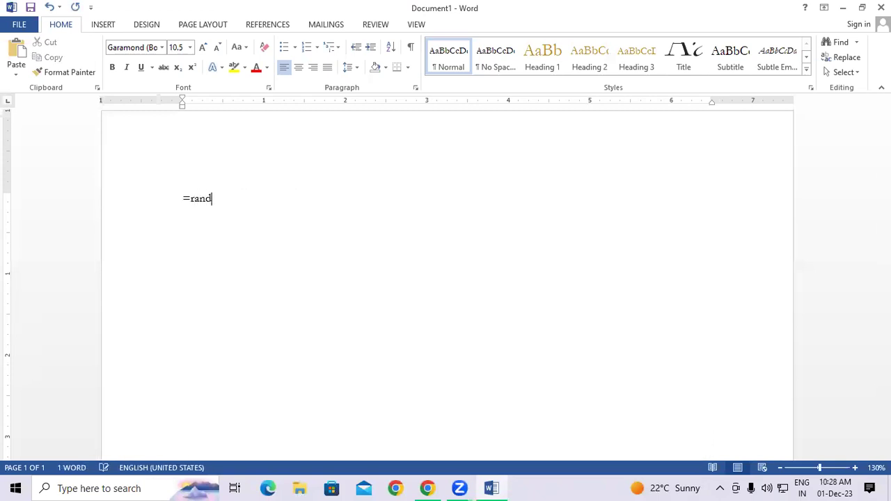
type("()")
key("Return")
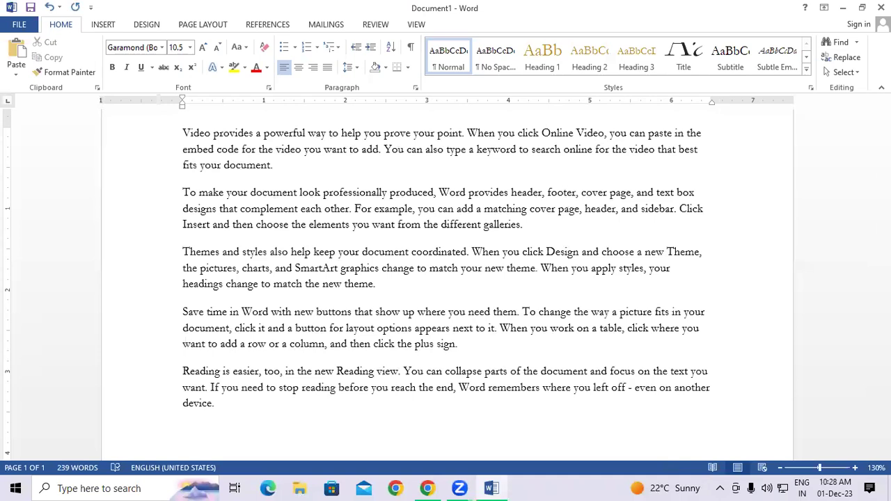
Replace the entire document text with Latin placeholder paragraphs generated by =lorem().
key("ctrl+a")
key("Delete")
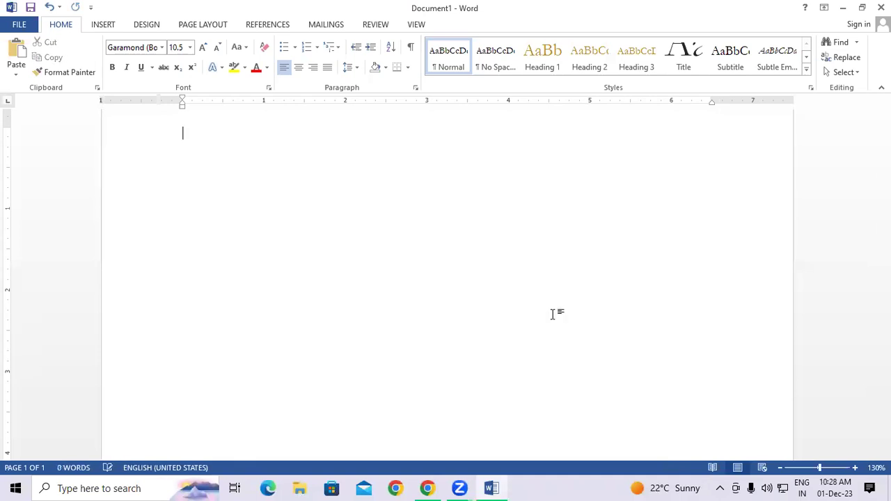
type("=")
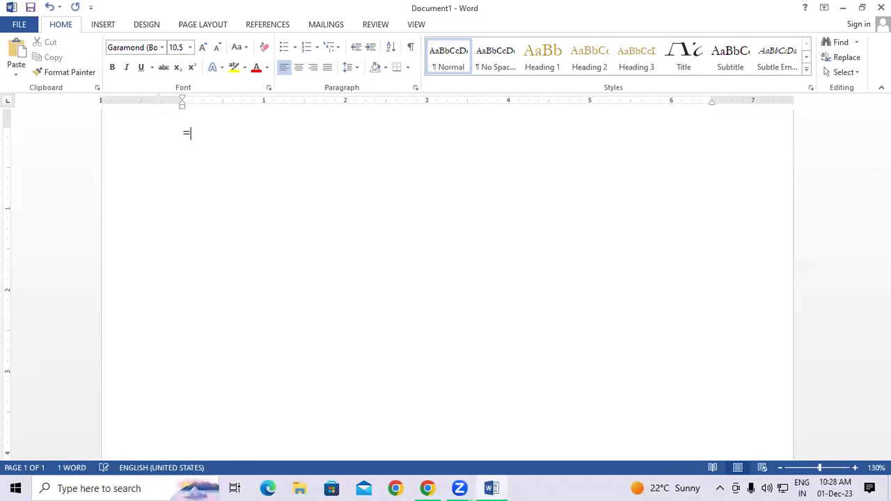
type("lorem")
type("()")
key("Return")
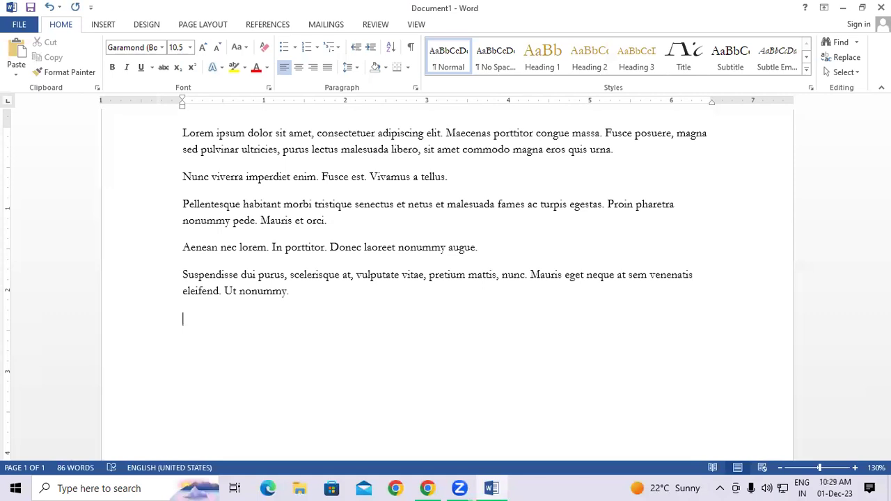
Replace the Latin text with the older "quick brown fox" sample paragraphs generated by =rand.old().
key("ctrl+a")
key("Delete")
type("=rand")
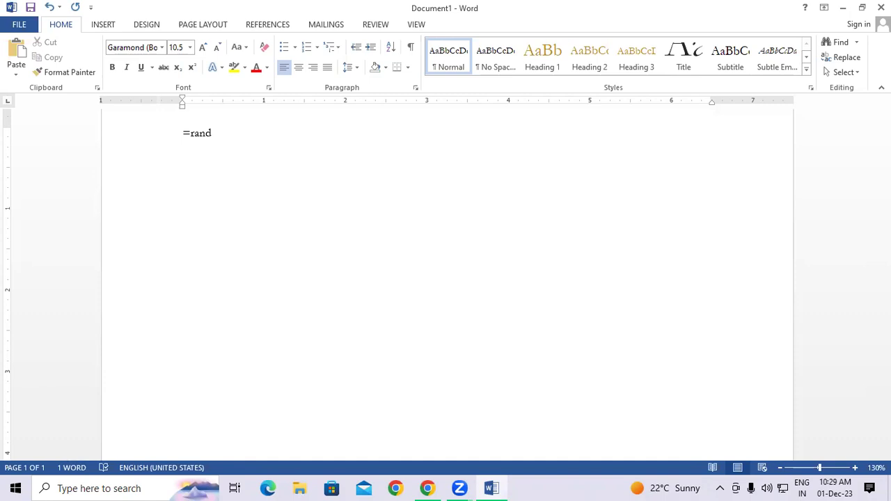
type(".old()")
key("Return")
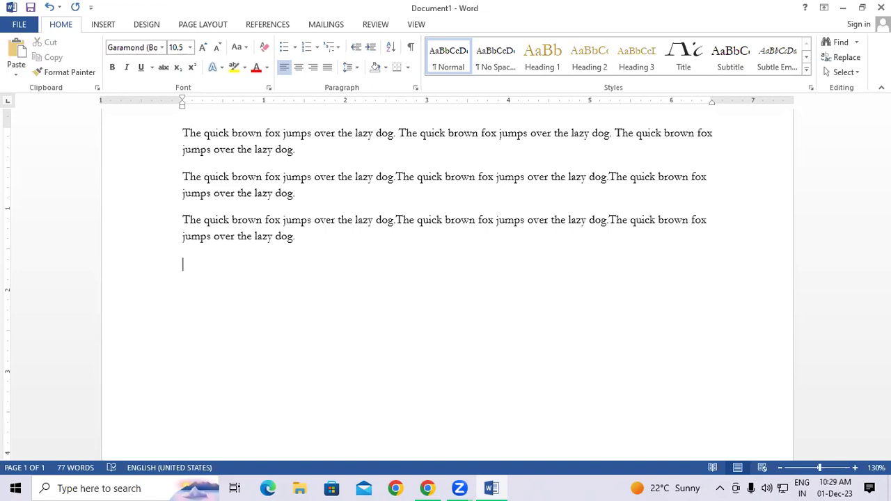
Delete all the sample text and increase the font size to 18.
key("ctrl+a")
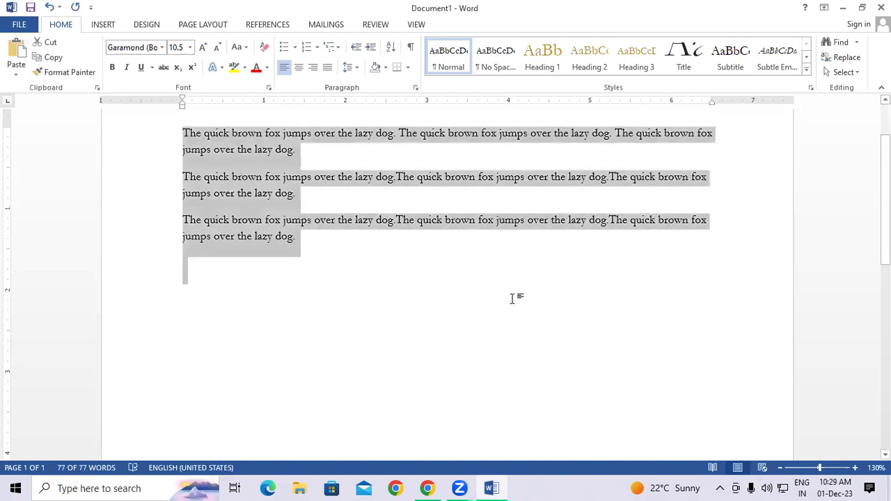
key("Delete")
left_click(203, 48)
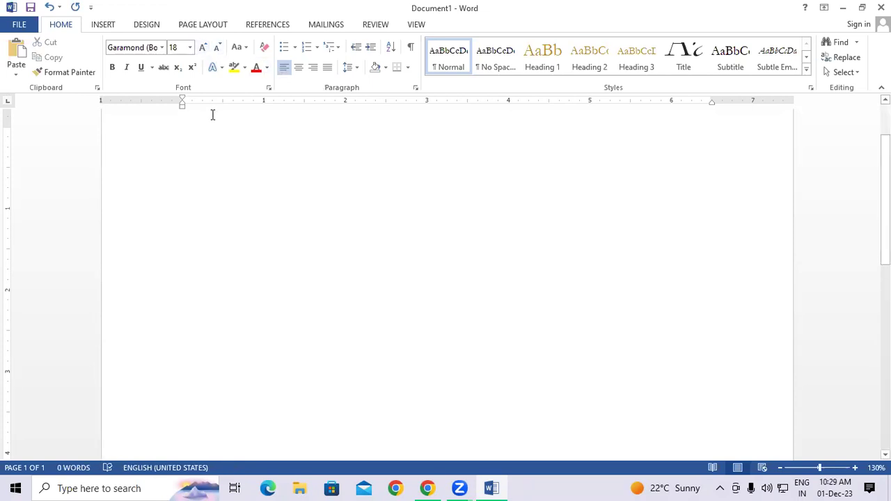
Generate the default set of sample paragraphs with =rand() in the empty document.
type("=rand")
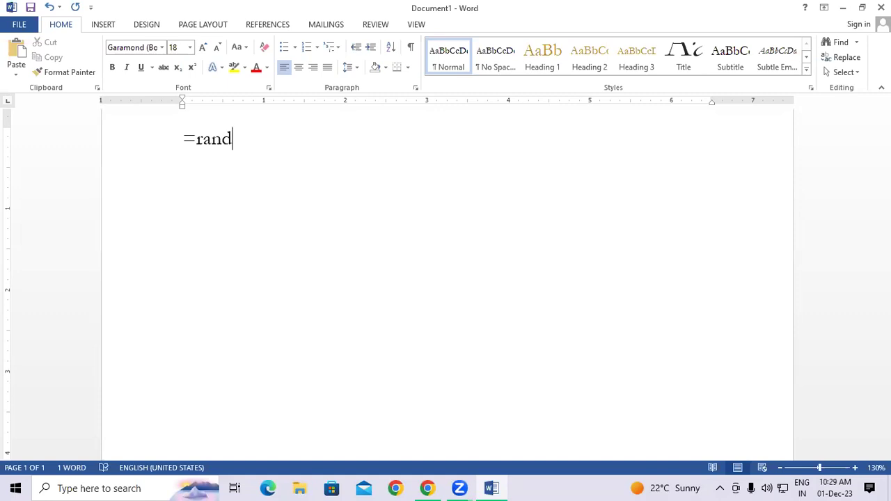
type("(")
type(")")
key("Return")
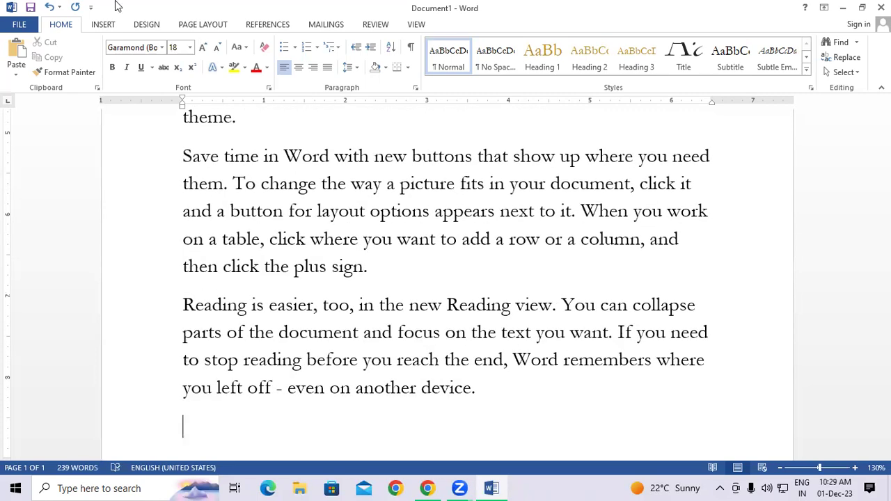
Count the generated paragraphs by highlighting each one in order from the start of the document to its end.
scroll(137, 375, "up", 2)
scroll(138, 375, "up", 7)
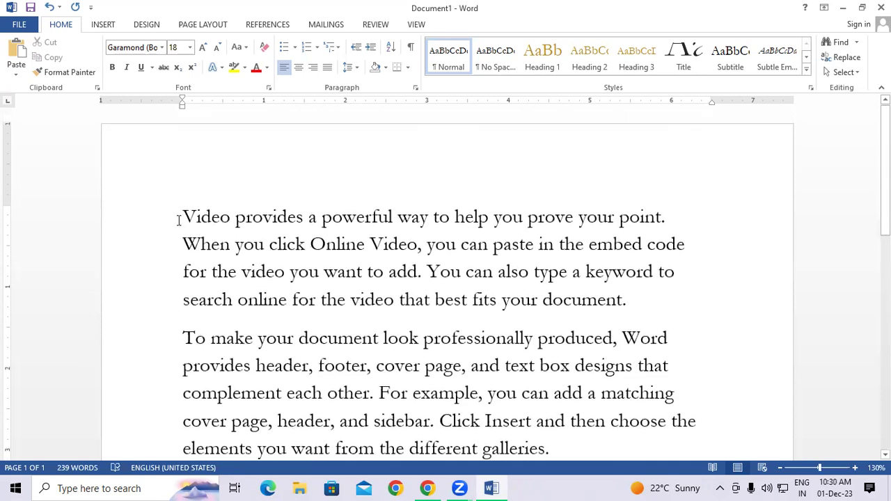
left_click_drag(183, 216, 665, 312)
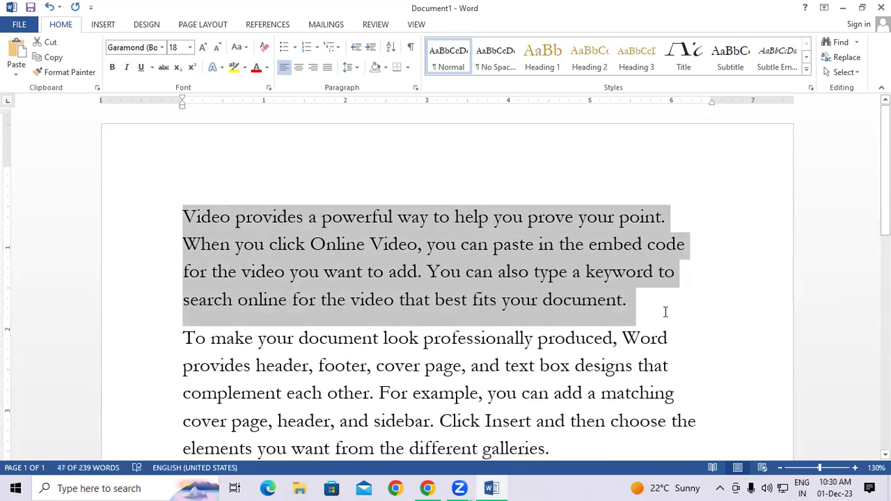
scroll(668, 311, "down", 2)
left_click_drag(184, 222, 565, 320)
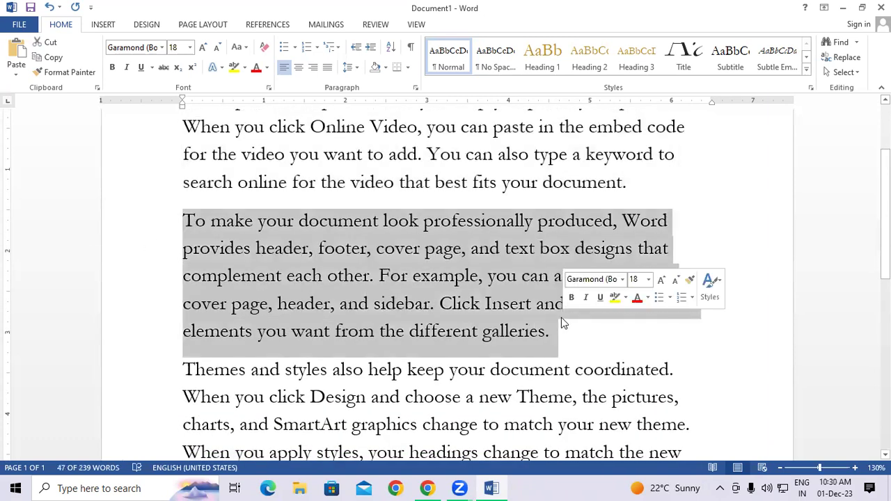
scroll(269, 281, "down", 3)
left_click_drag(182, 207, 242, 322)
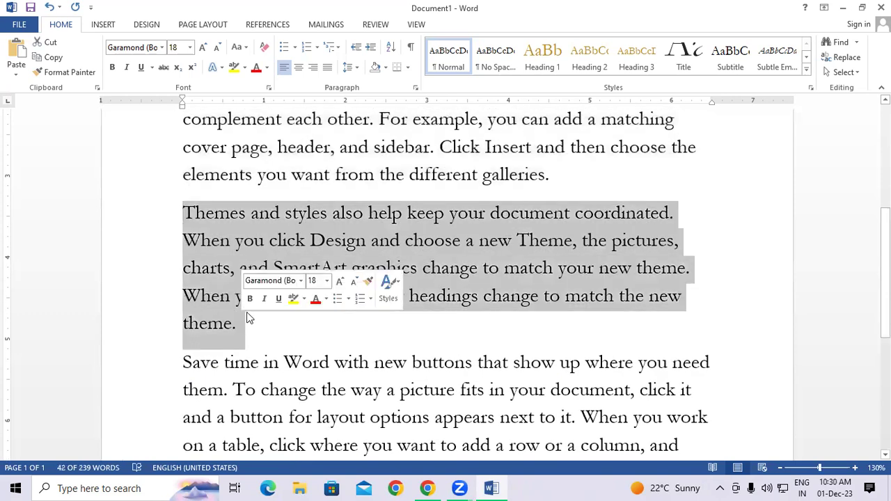
scroll(245, 307, "down", 2)
left_click_drag(180, 243, 398, 360)
scroll(386, 312, "down", 3)
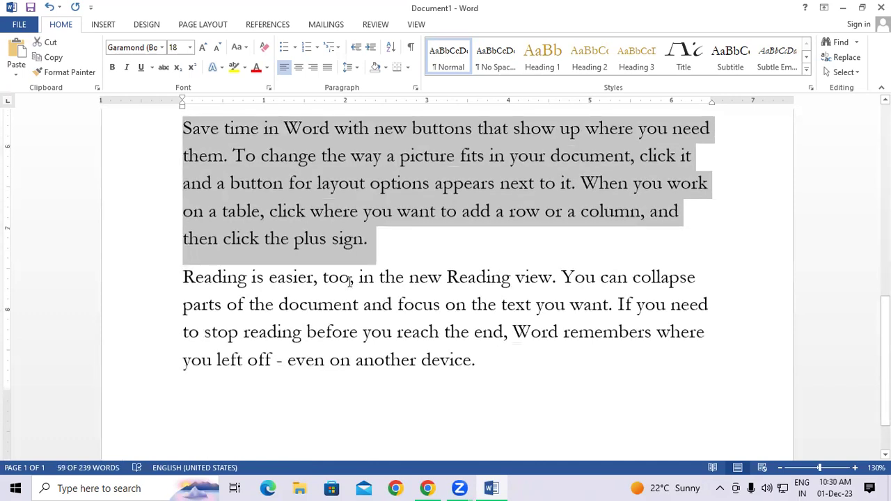
left_click_drag(183, 211, 522, 309)
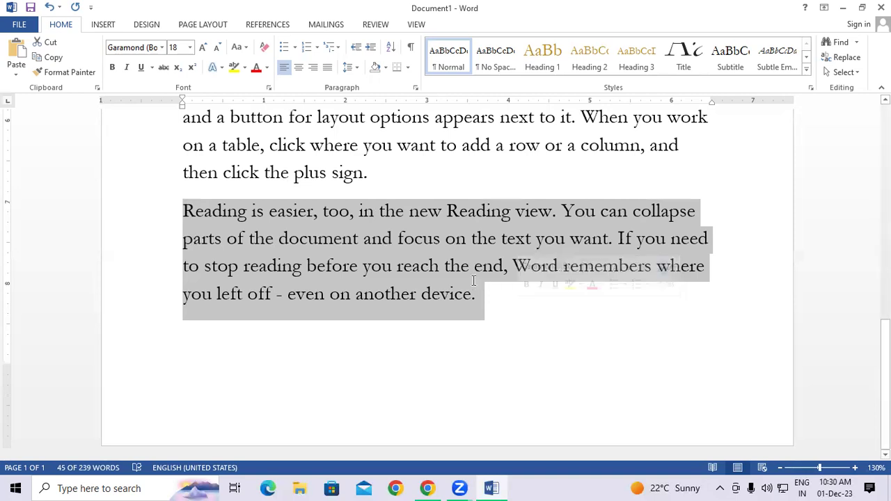
left_click(475, 266)
scroll(871, 113, "up", 10)
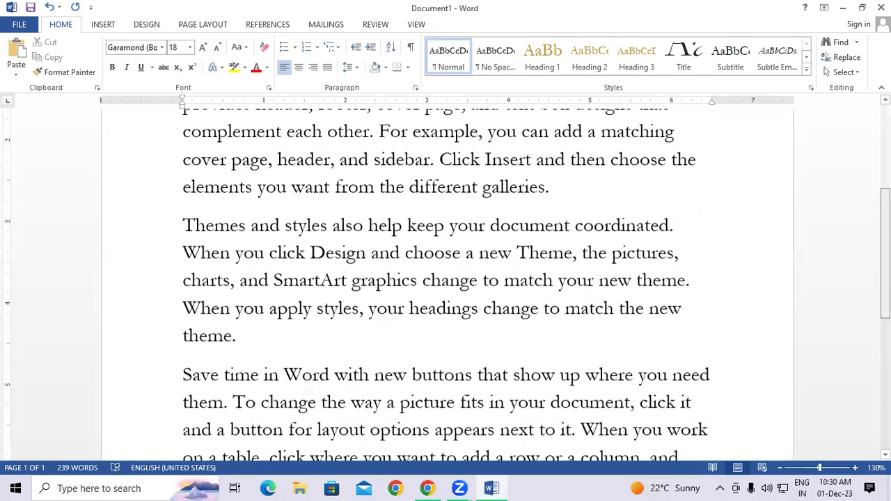
Replace all the document text with a single sample paragraph generated by =rand(1).
key("ctrl+a")
key("Delete")
type("=rand")
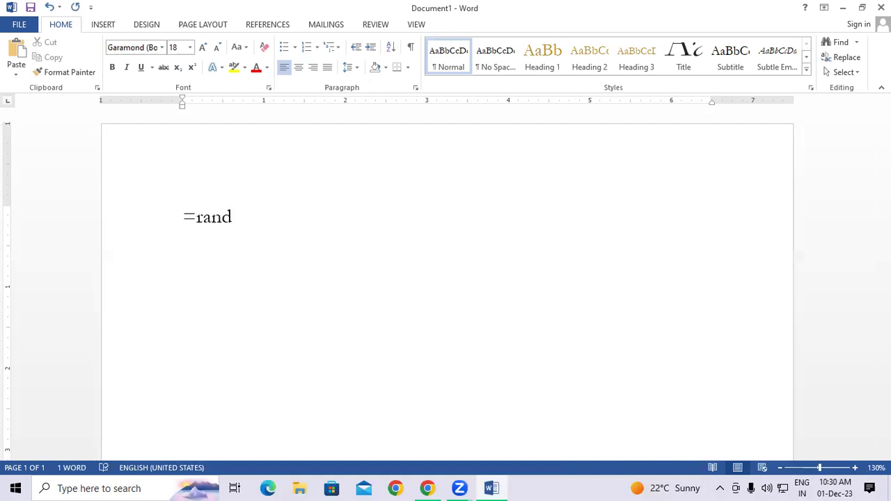
type("(")
type("1)")
key("Return")
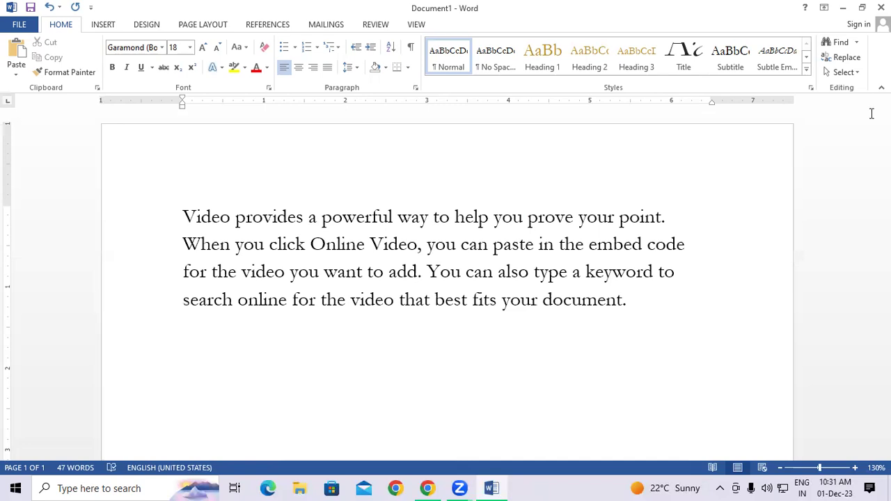
Undo the single-paragraph generation, change the formula to =rand(100) to produce 100 paragraphs, and return to the document's beginning.
key("ctrl+z")
key("BackSpace")
key("BackSpace")
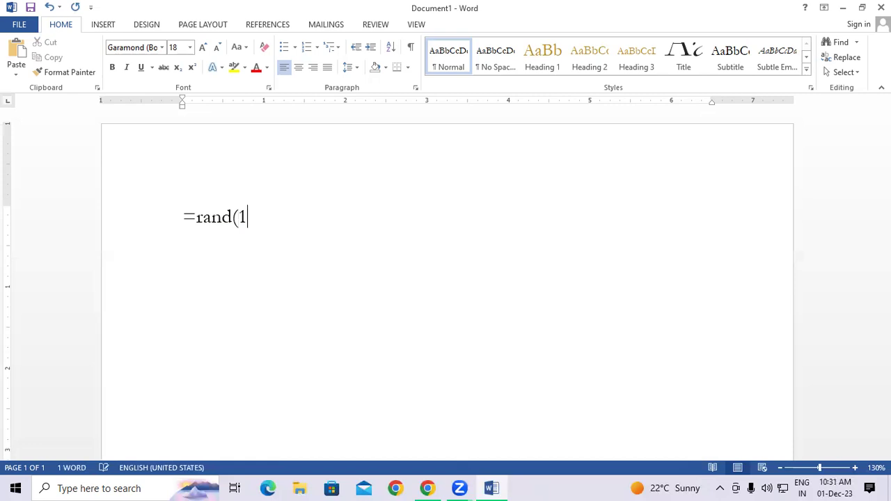
type("00)")
key("Return")
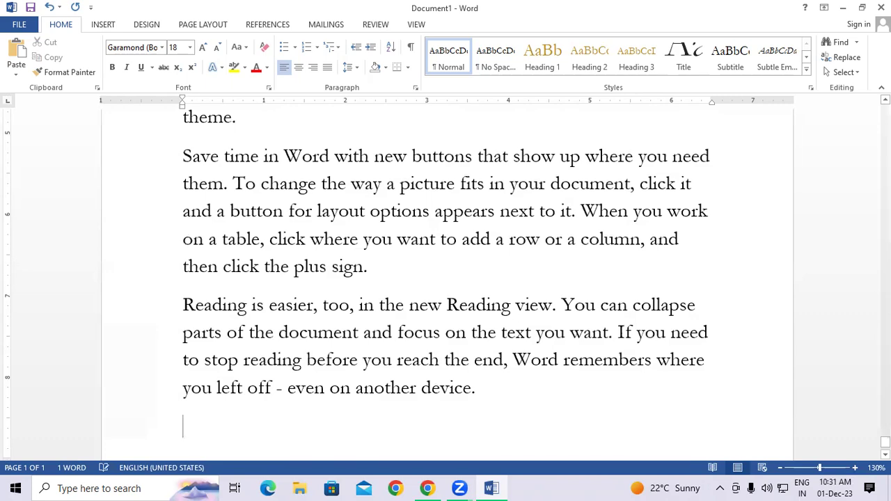
scroll(446, 279, "up", 4)
left_click_drag(886, 401, 886, 107)
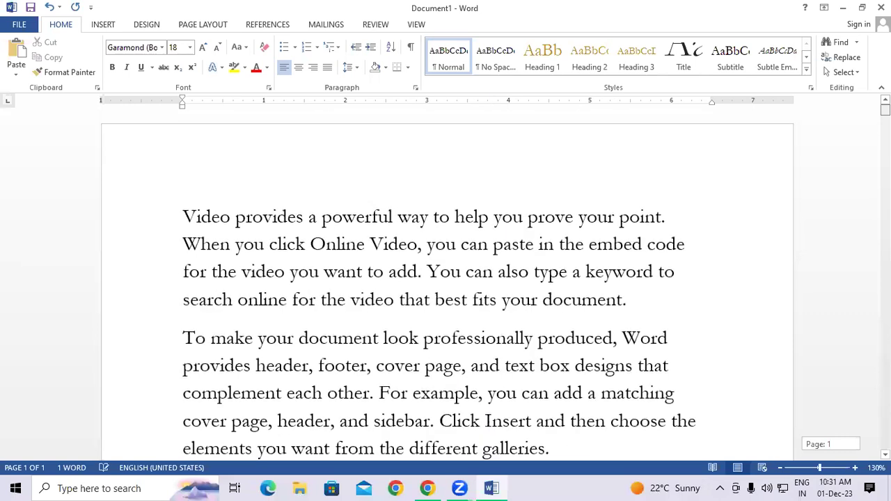
left_click(457, 211)
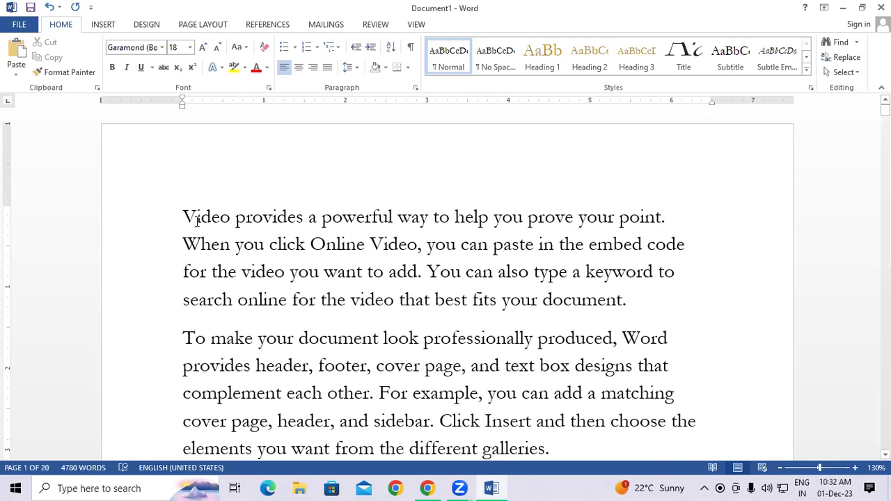
Close the document without saving and start a new blank Word document by running winword.
left_click(879, 7)
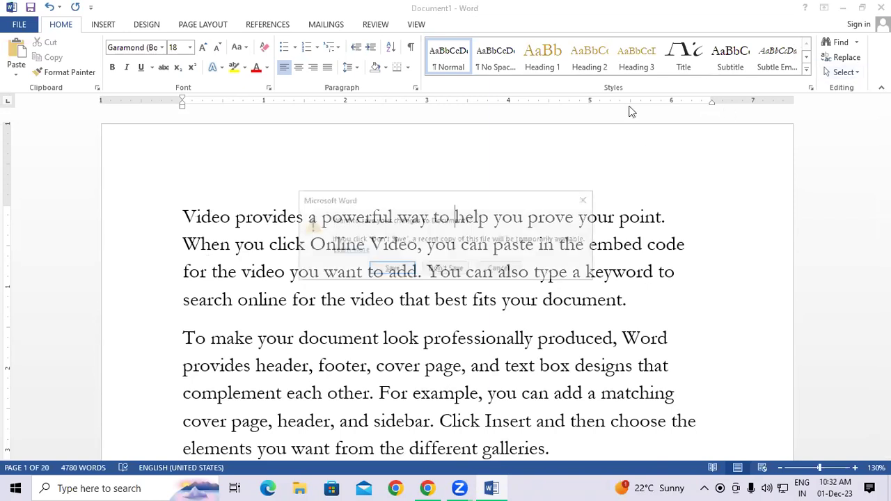
left_click(454, 268)
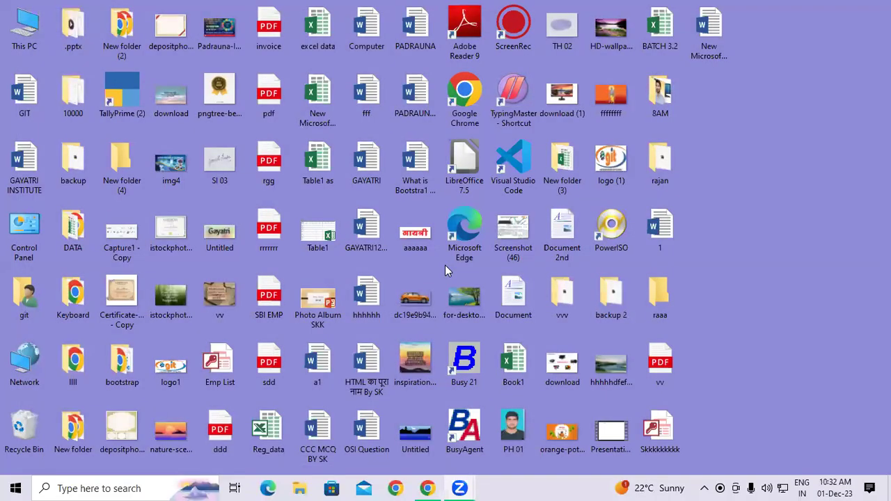
key("super+r")
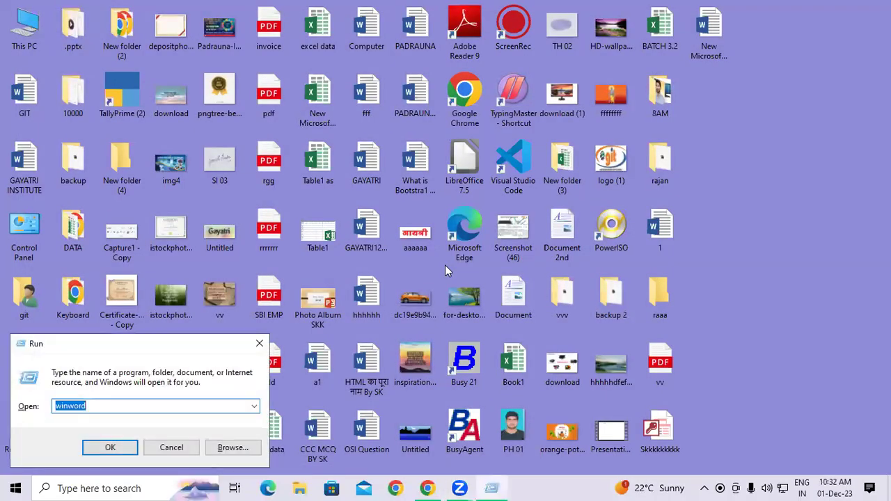
key("Return")
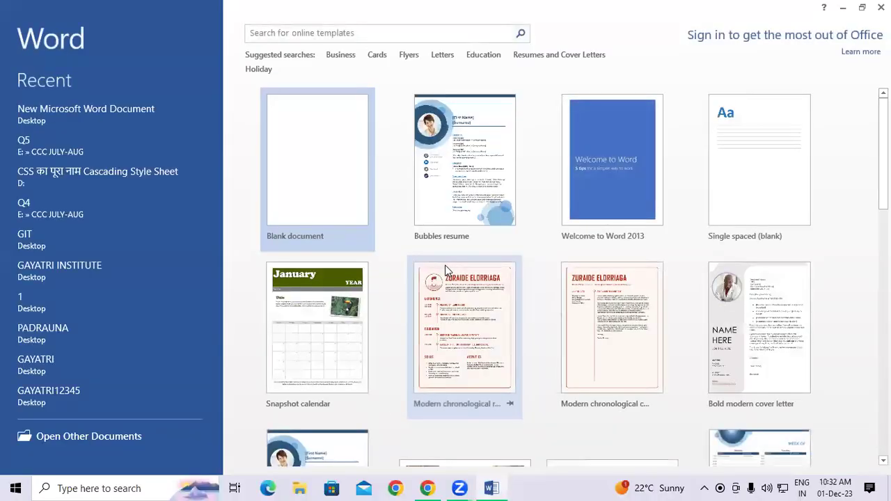
key("Return")
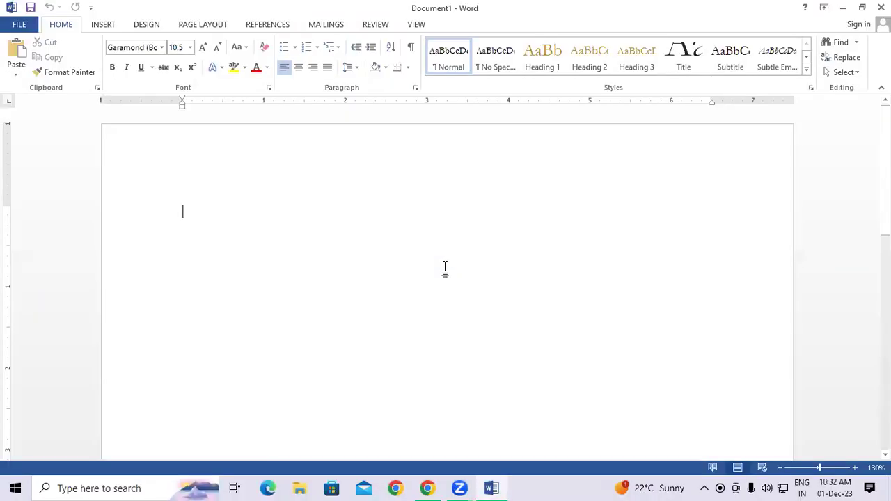
Generate ten paragraphs of sample text with =rand(10) and highlight the second-to-last paragraph.
type("=rand")
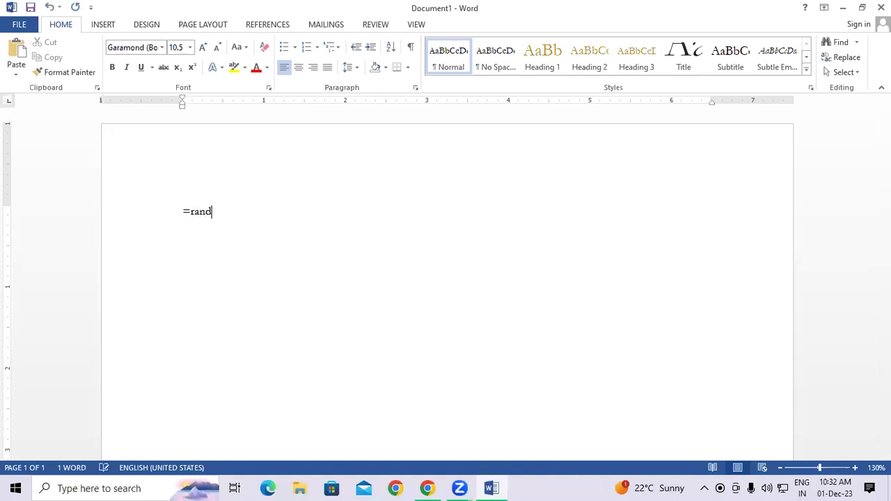
type("(10)")
key("Return")
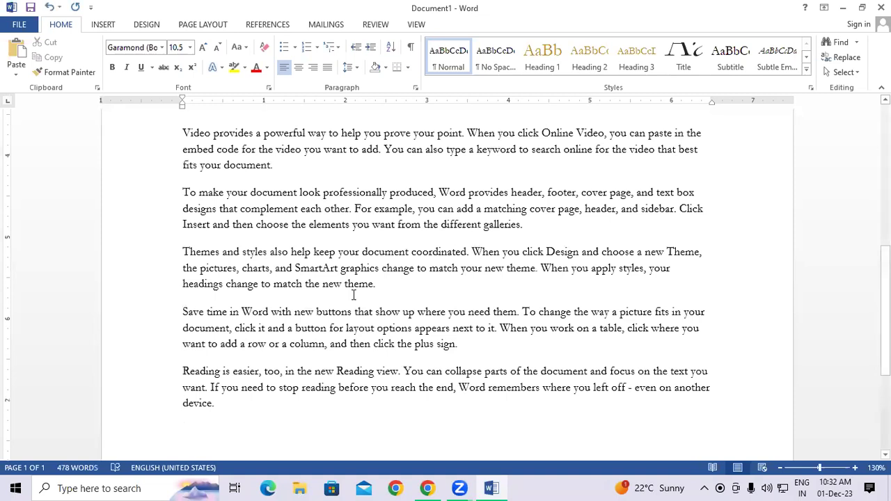
left_click_drag(181, 312, 503, 346)
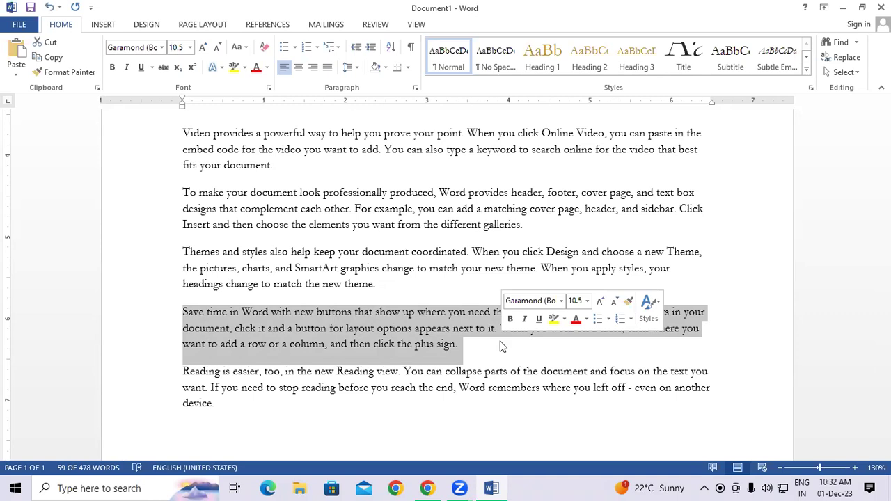
Replace all the text with ten paragraphs of five sentences each using =rand(10,5), and inspect the first paragraph.
key("ctrl+a")
key("Delete")
type("=rand(")
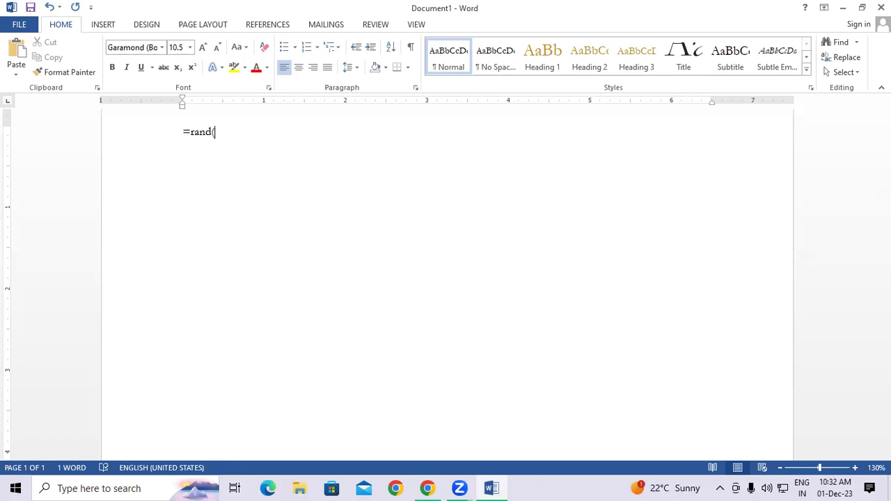
type("10,5")
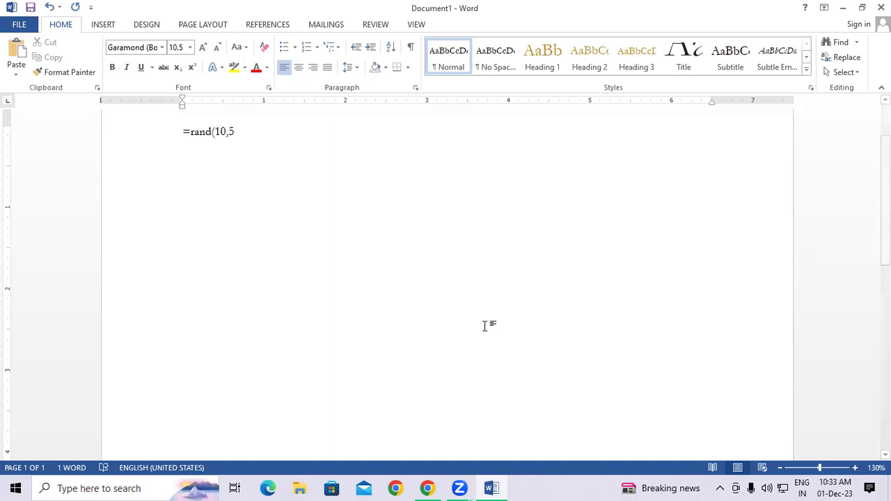
type(")")
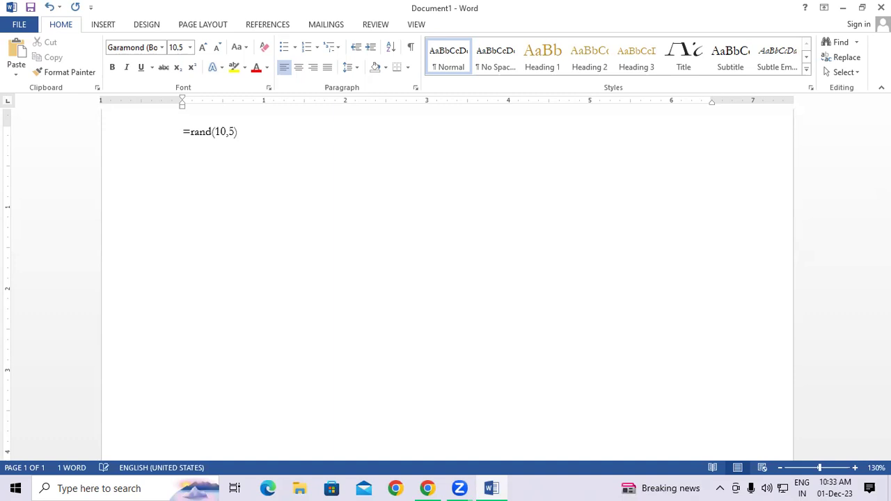
key("Return")
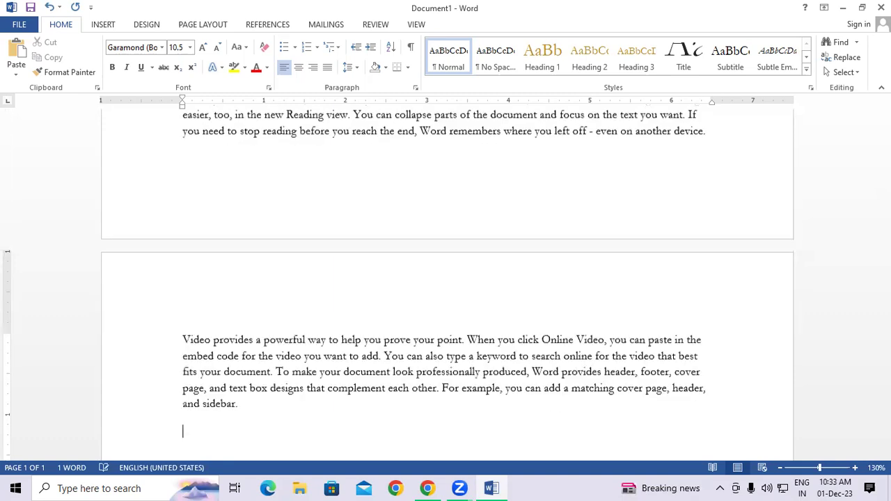
left_click_drag(885, 285, 885, 137)
left_click_drag(183, 212, 251, 277)
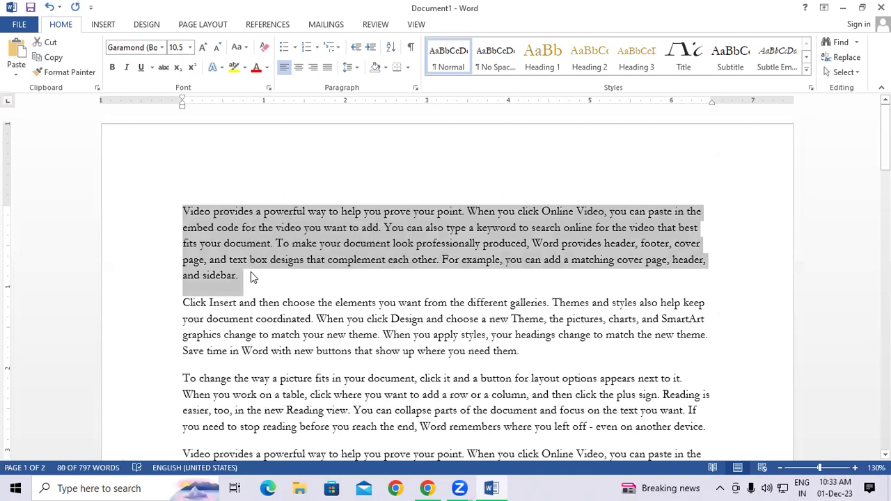
left_click(252, 277)
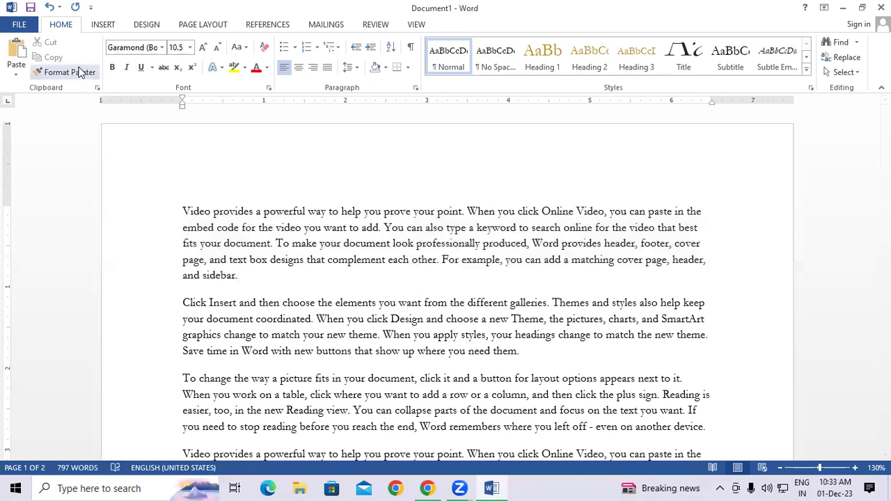
Increase the font size of all the text to 11 and highlight the second paragraph to examine its sentences.
key("ctrl+a")
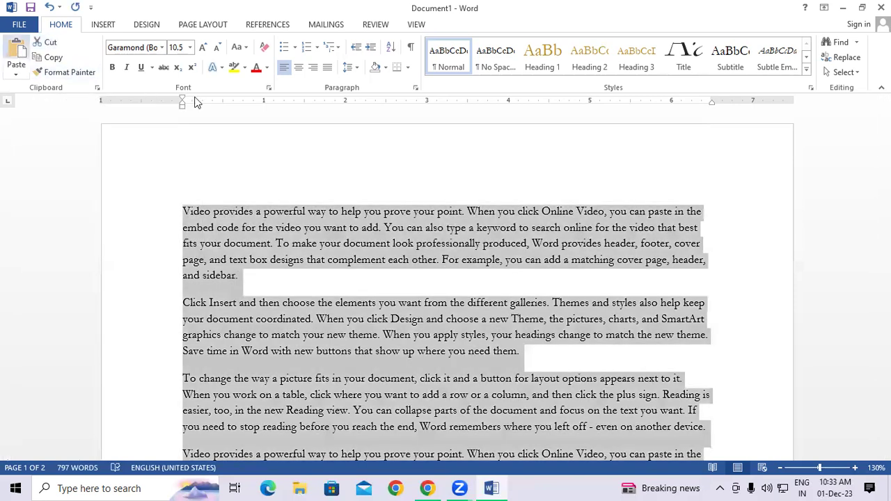
left_click(202, 48)
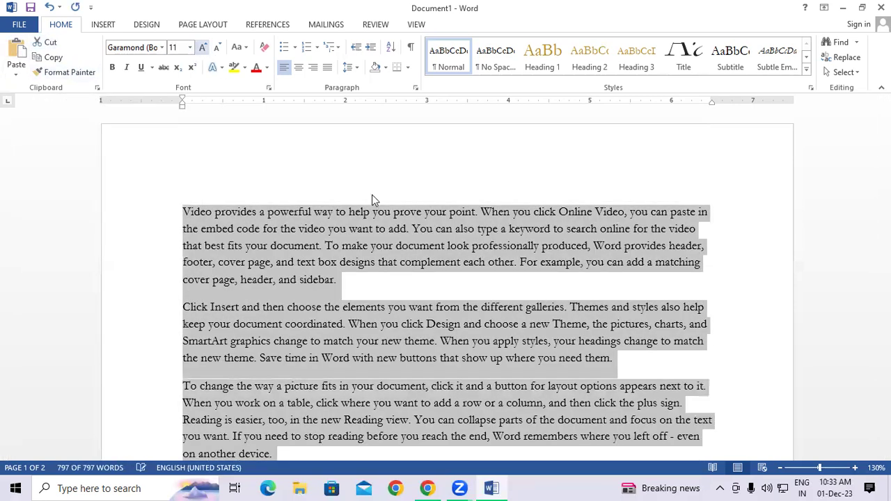
left_click(447, 250)
scroll(446, 249, "down", 3)
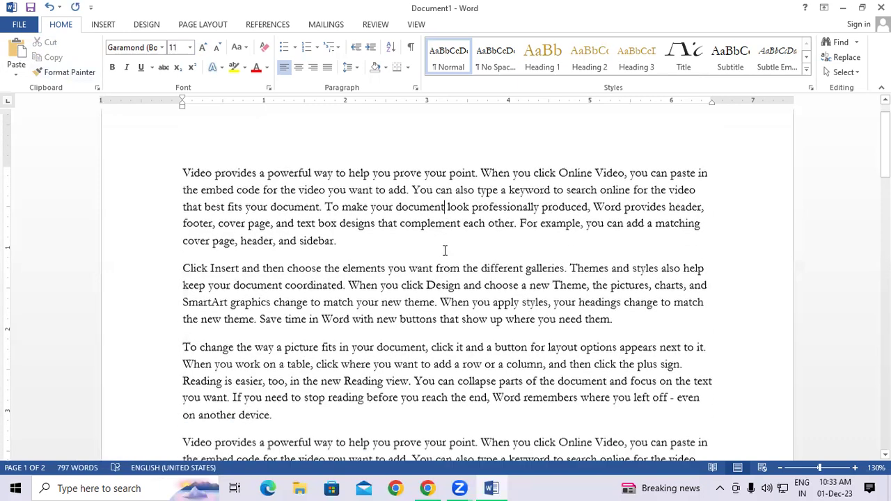
scroll(446, 251, "down", 2)
left_click_drag(183, 192, 693, 240)
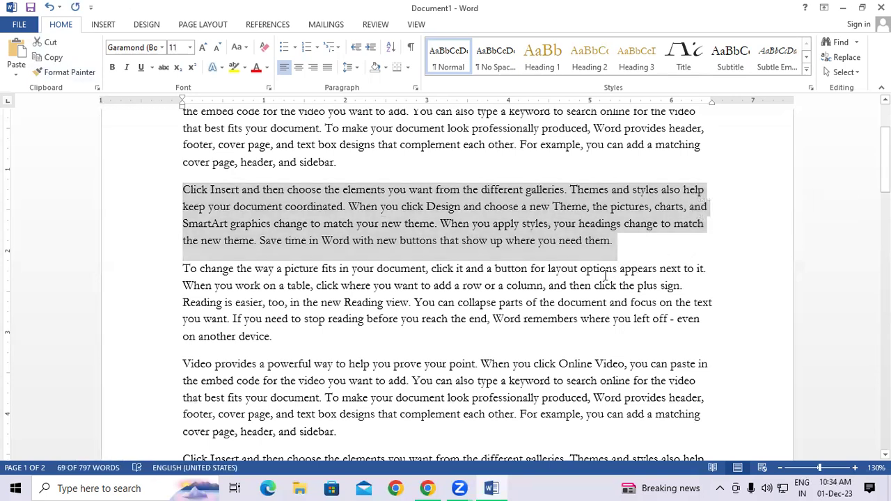
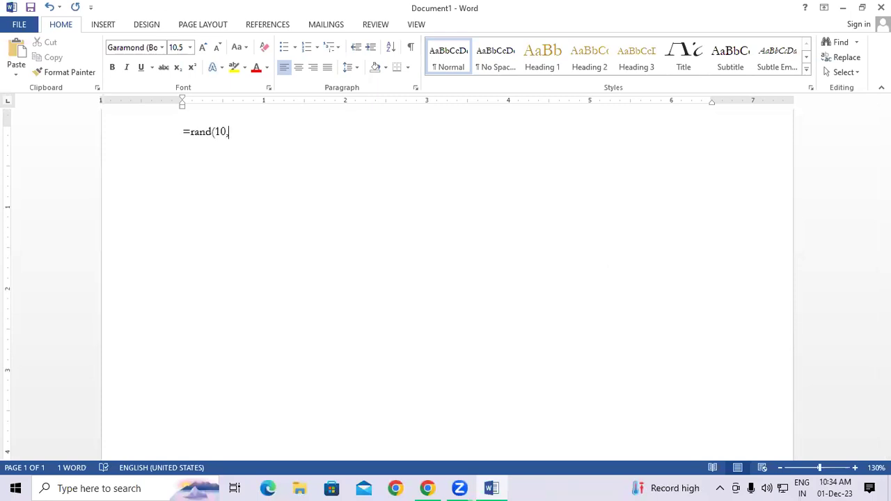
Complete the formula as =rand(10,7) to generate ten paragraphs of seven sentences each.
type("7)")
key("Return")
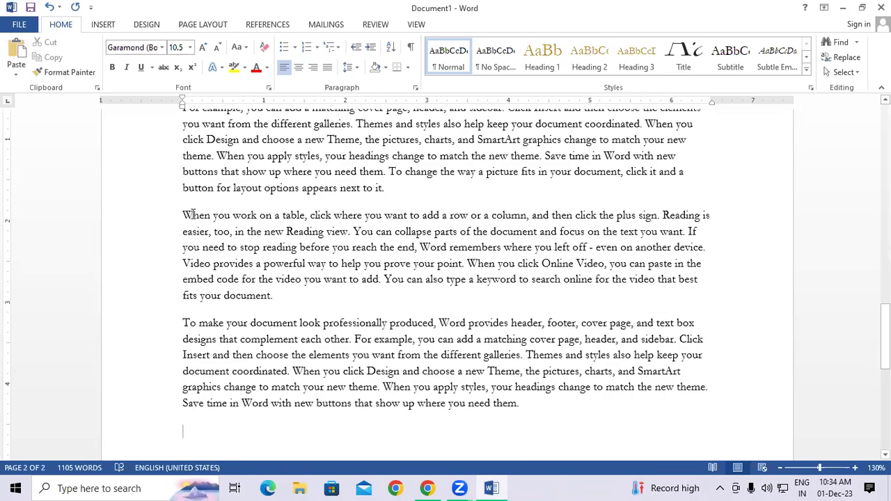
Mark the opening words of successive lines in the second-to-last paragraph and highlight the whole paragraph to examine its sentences.
double_click(192, 215)
double_click(195, 231)
double_click(191, 248)
double_click(195, 264)
double_click(191, 295)
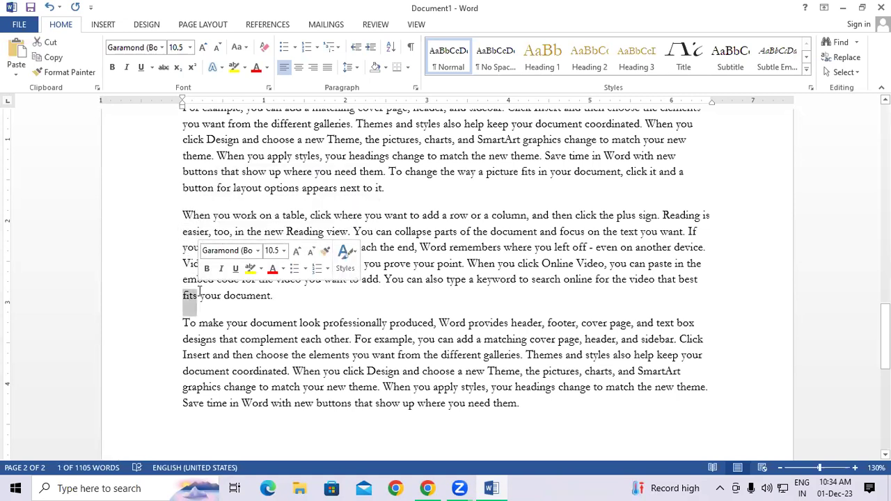
left_click(357, 302)
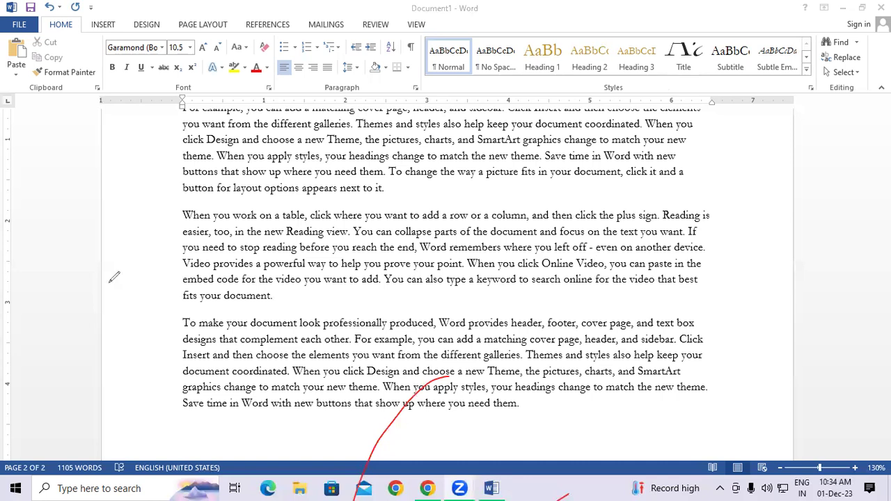
key("Escape")
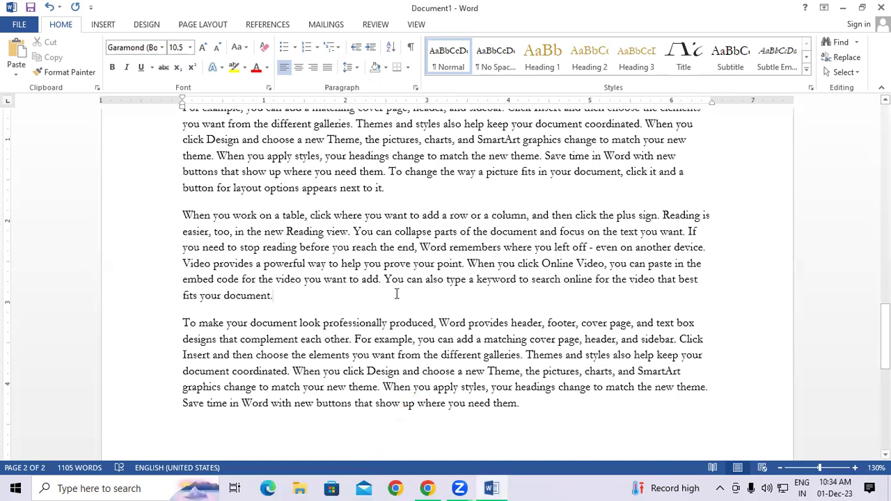
left_click_drag(183, 216, 272, 296)
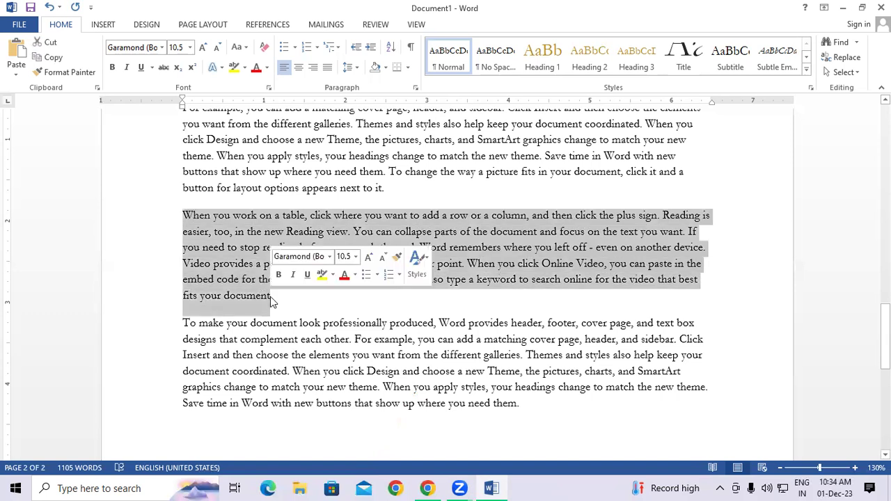
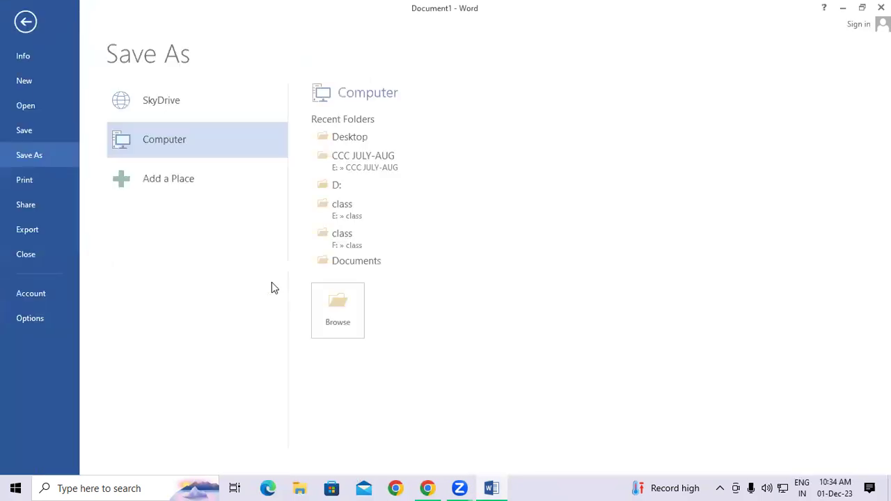
Undo the generated sample text and the =rand(10,7) formula until the document is blank.
key("Escape")
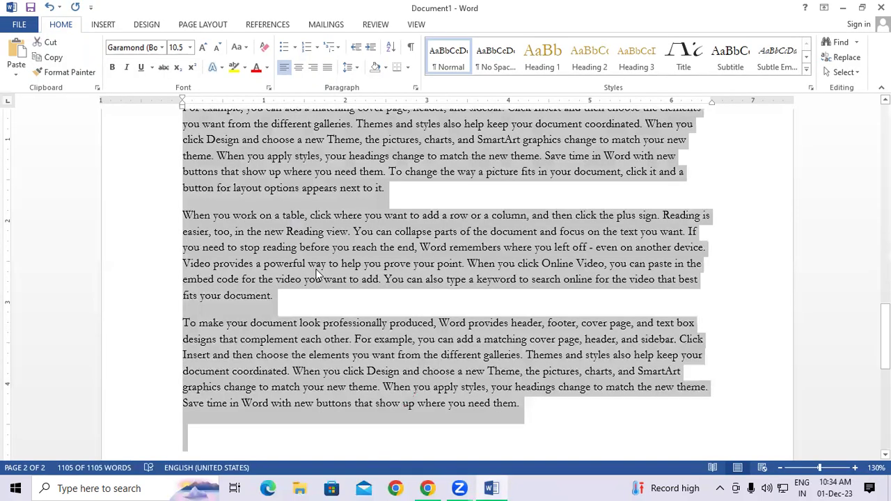
key("ctrl+z")
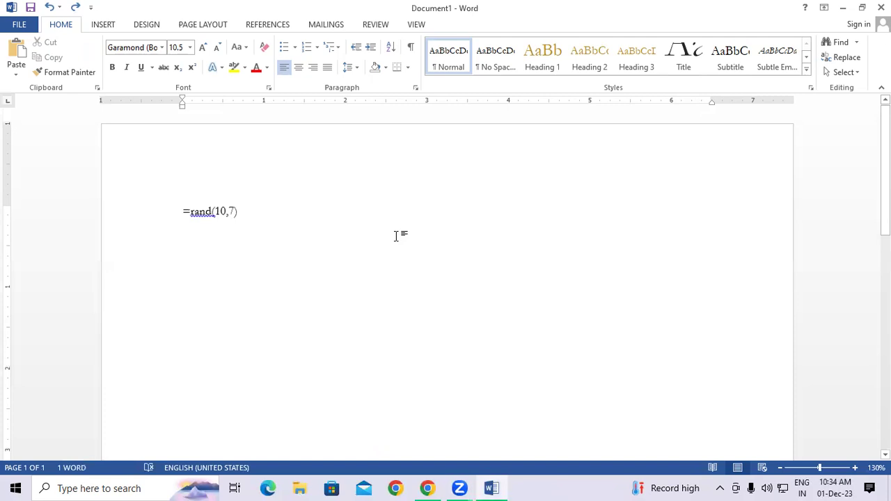
key("ctrl+z")
key("ctrl+z")
key("ctrl+z")
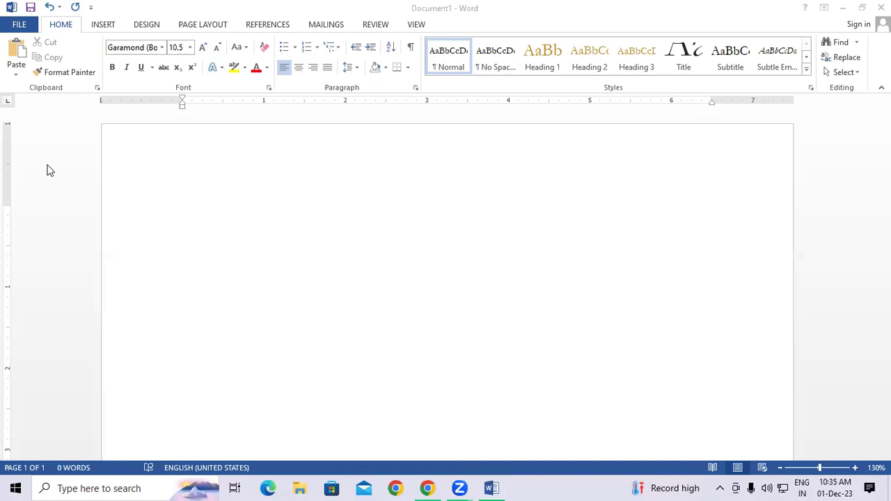
Outline the Quick Access Toolbar with a red annotation rectangle.
left_click_drag(1, 0, 130, 15)
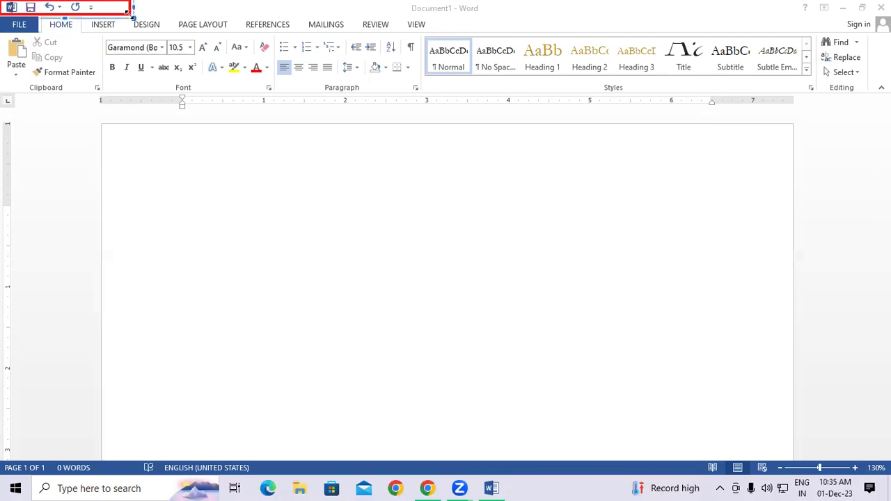
left_click(179, 211)
left_click_drag(11, 7, 131, 14)
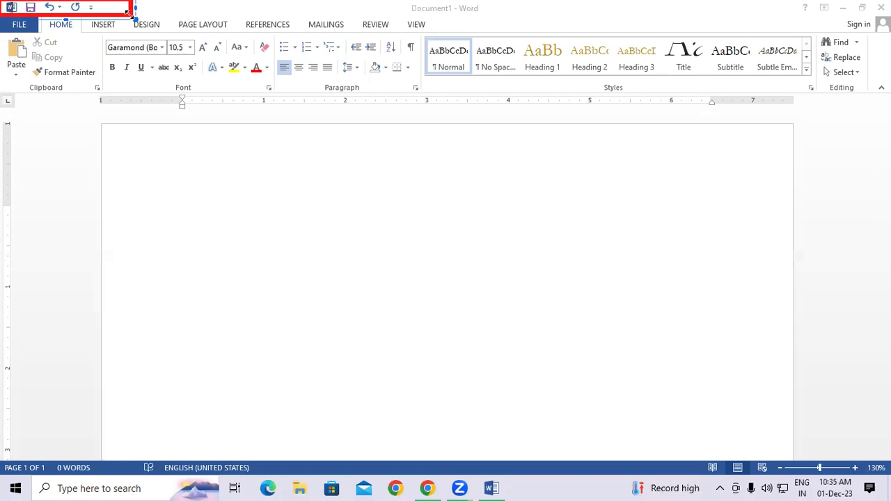
left_click(122, 56)
left_click_drag(10, 92, 160, 106)
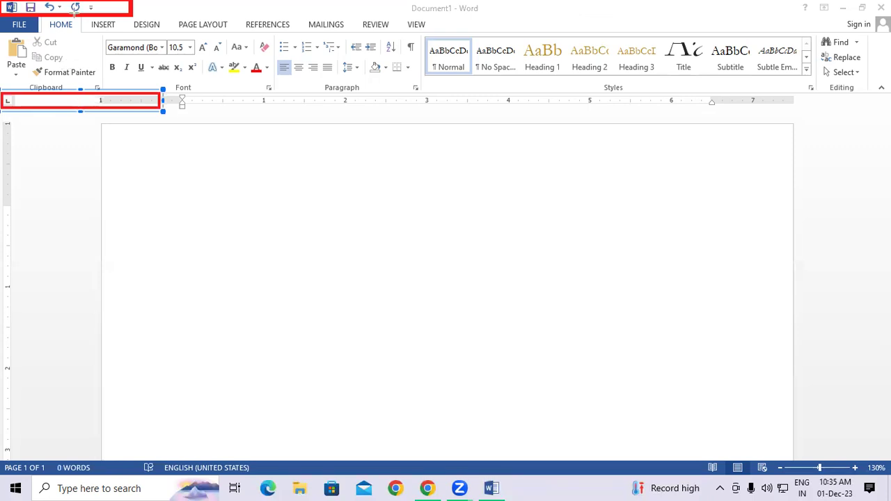
left_click(71, 34)
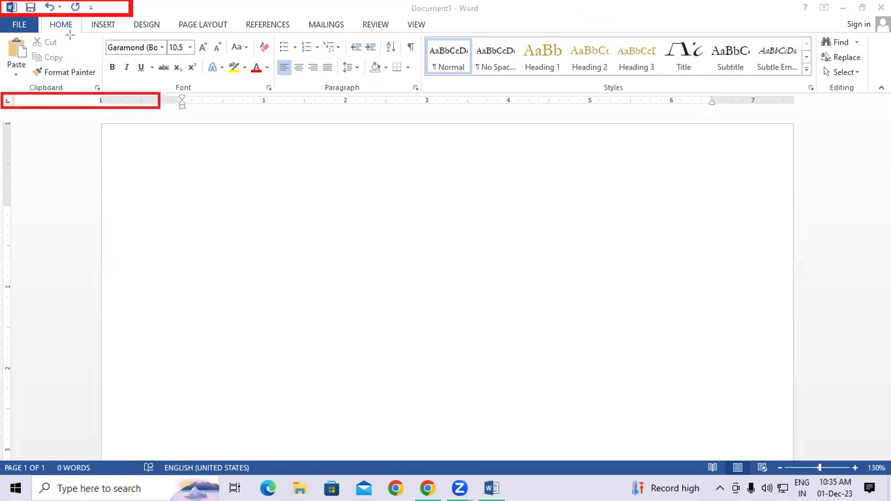
key("ctrl+z")
Draw red annotation rectangles around the Quick Access Toolbar, the title bar, the window controls and the ribbon tab names.
left_click_drag(1, 1, 132, 15)
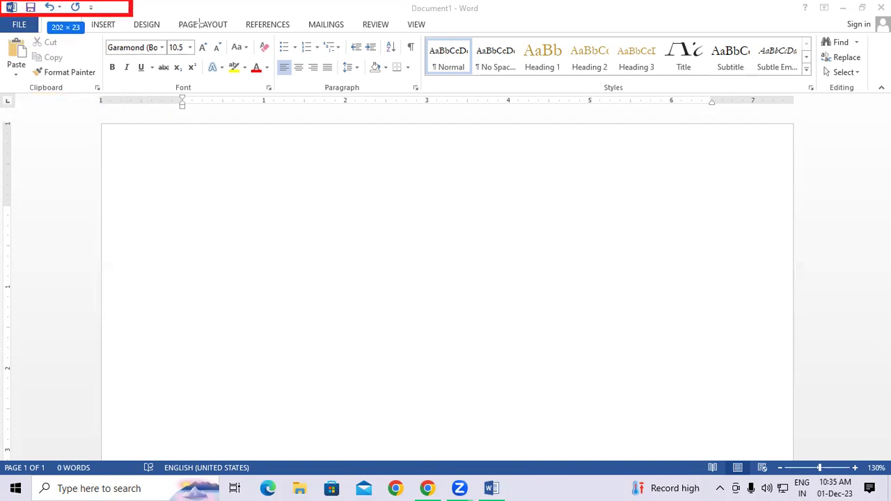
mouse_move(268, 1)
left_mouse_down()
mouse_move(428, 28)
mouse_move(669, 16)
left_mouse_up()
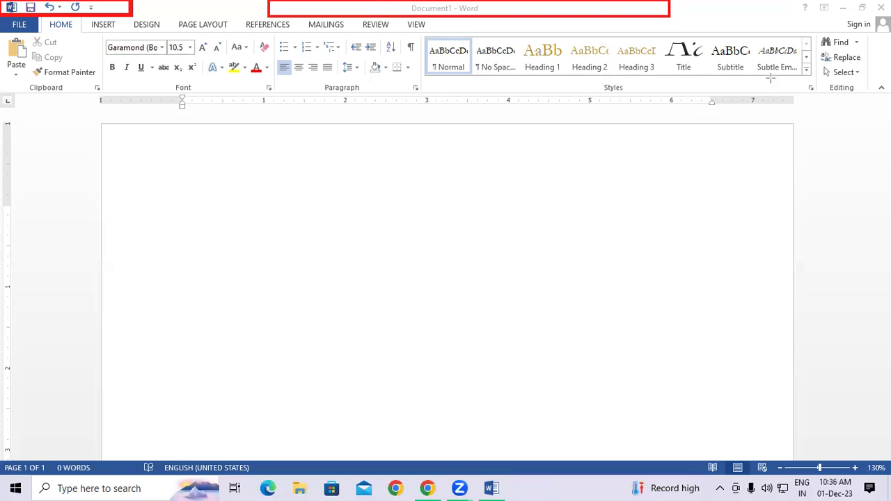
mouse_move(791, 2)
left_mouse_down()
mouse_move(814, 15)
mouse_move(888, 15)
left_mouse_up()
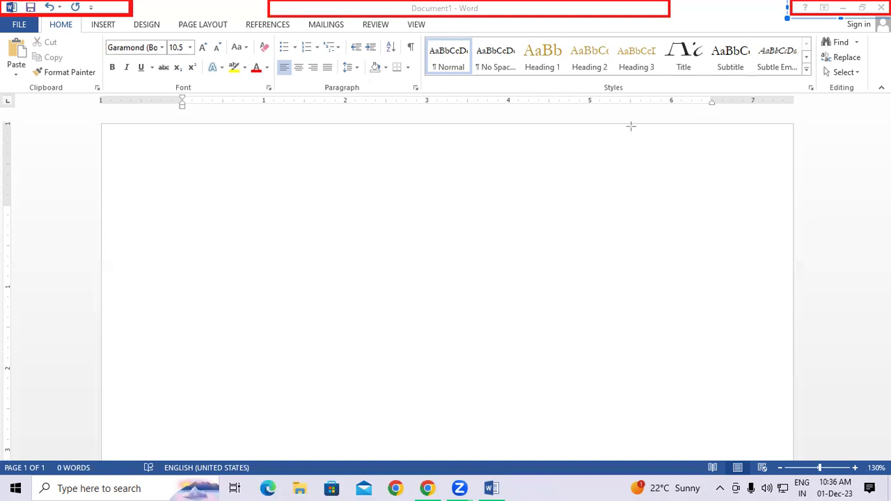
left_click_drag(40, 14, 472, 32)
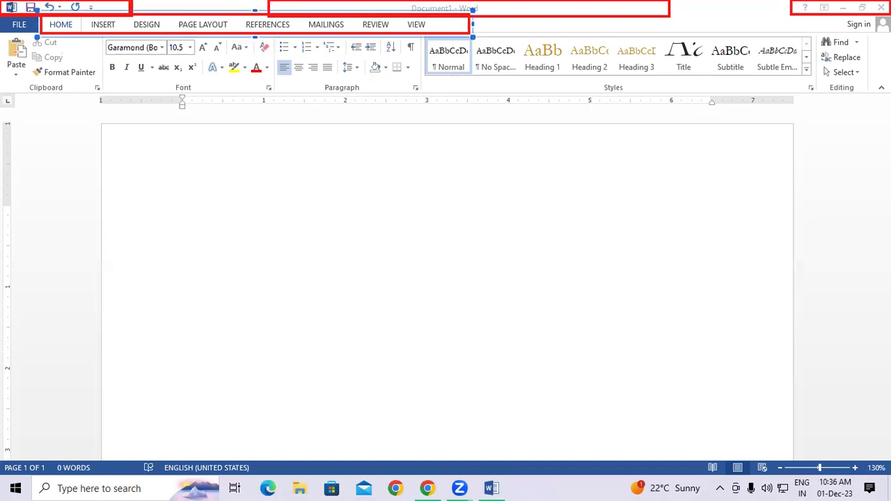
Draw red annotation rectangles around the ribbon commands, the horizontal ruler, the vertical scroll bar and the status bar.
left_click_drag(3, 33, 750, 90)
left_click_drag(844, 87, 866, 87)
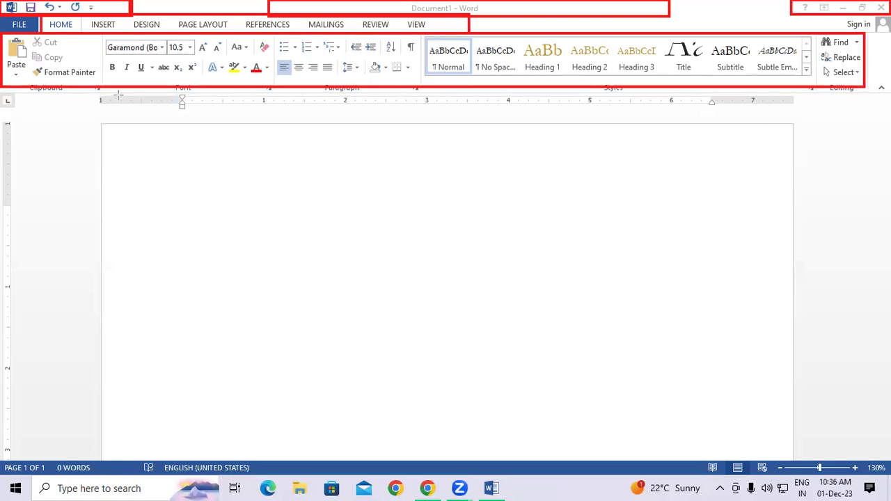
left_click_drag(95, 90, 802, 111)
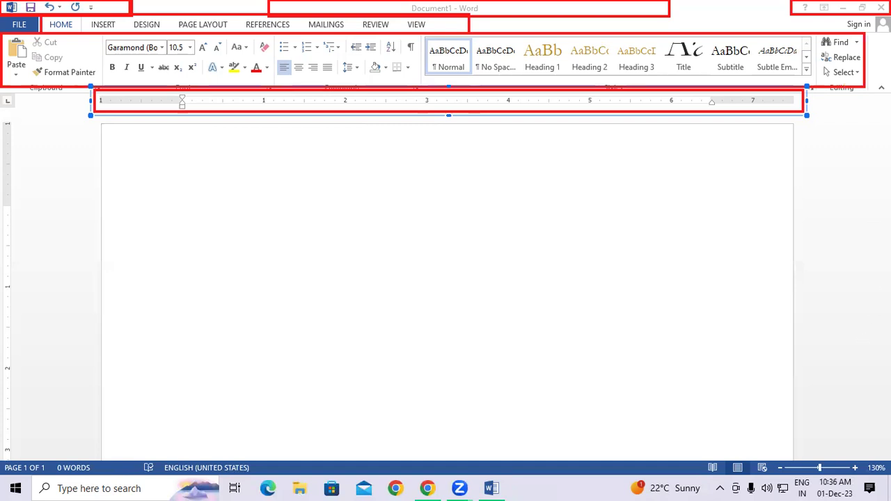
left_click_drag(872, 136, 890, 443)
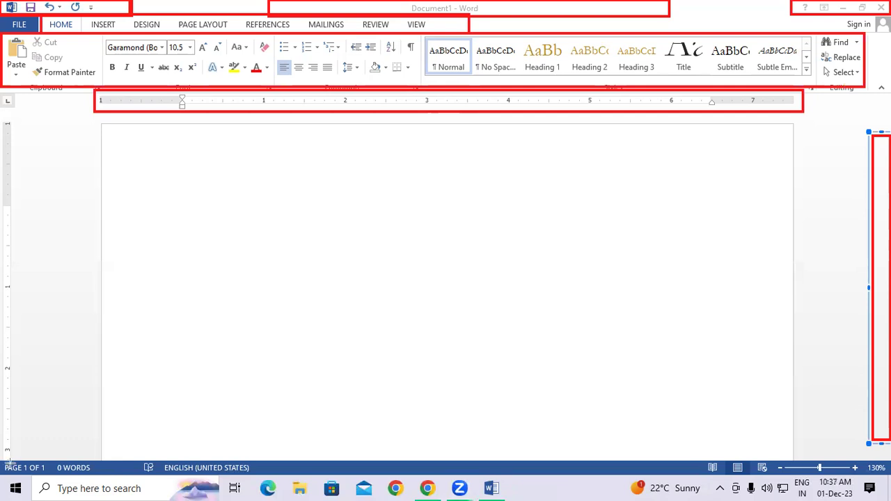
left_click_drag(2, 457, 890, 473)
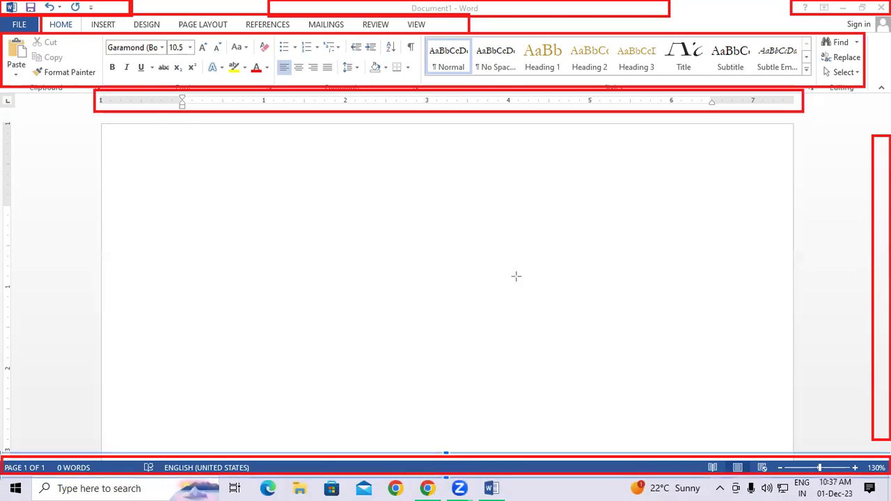
Retrace the red rectangles around each window part, from the Quick Access Toolbar and title bar through the ruler, scroll bar and status bar.
left_click_drag(0, 0, 131, 15)
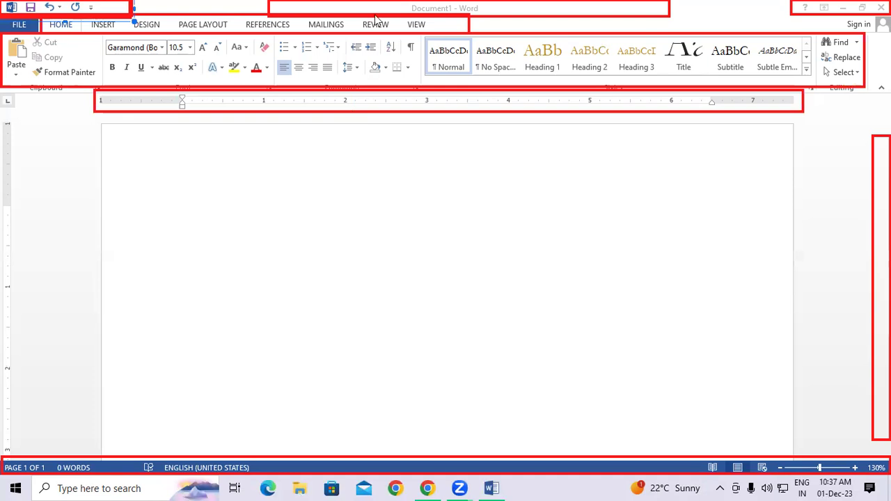
left_click_drag(303, 27, 671, 20)
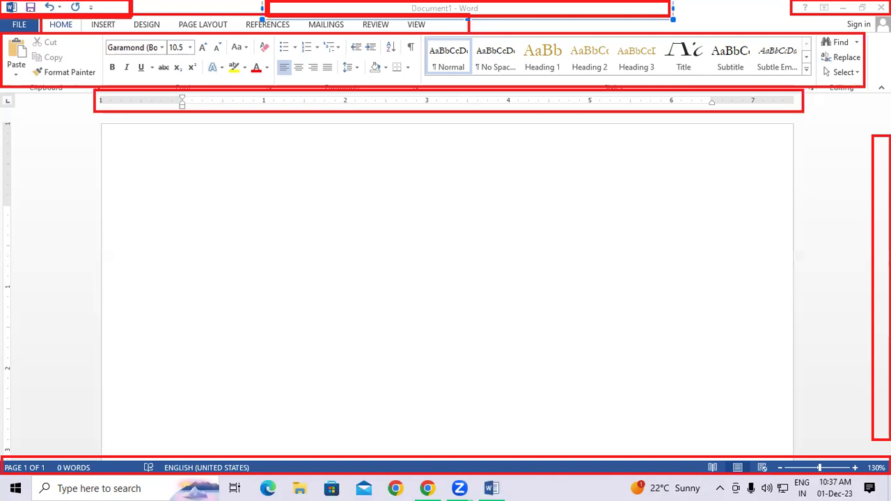
left_click_drag(791, 3, 890, 16)
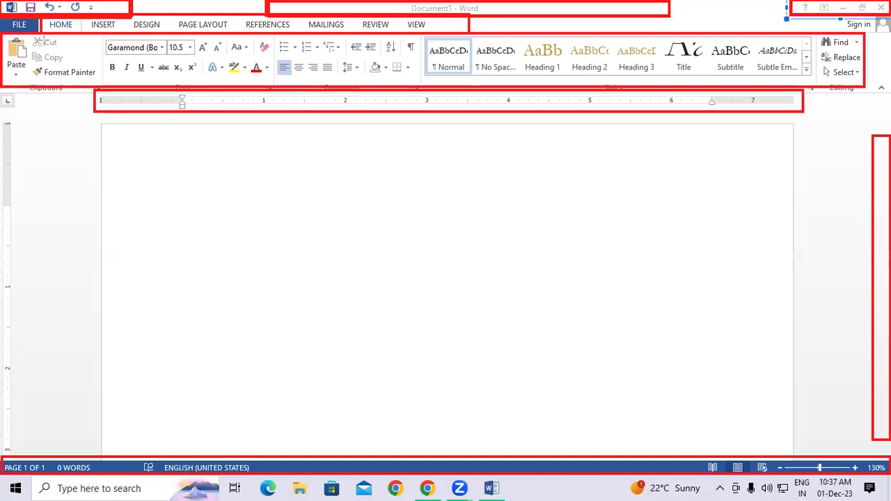
left_click_drag(39, 16, 473, 33)
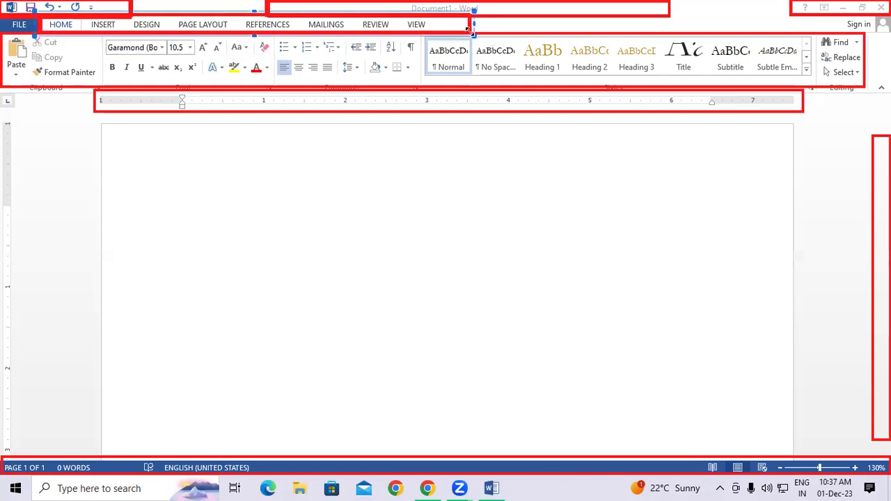
left_click_drag(4, 34, 868, 92)
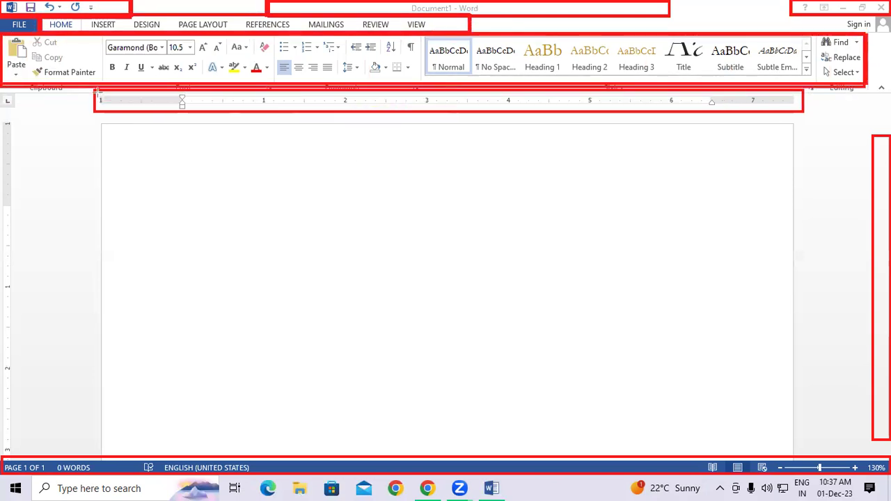
left_click_drag(91, 90, 808, 115)
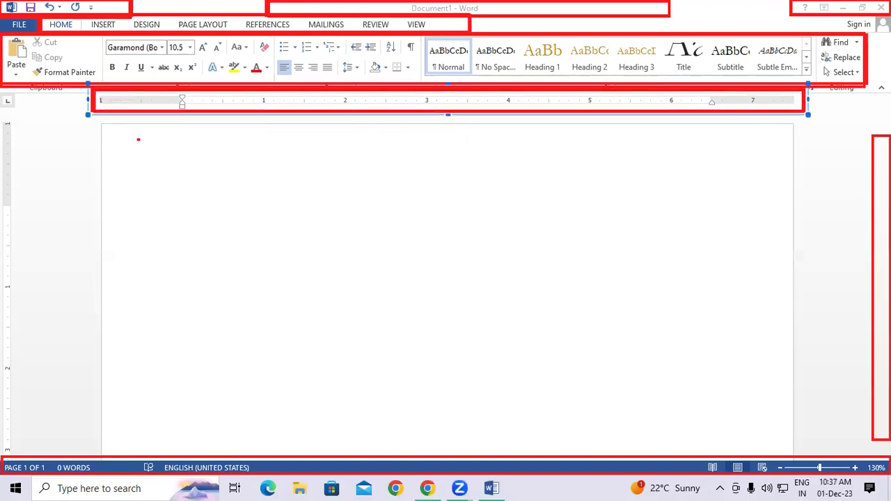
left_click_drag(872, 134, 890, 446)
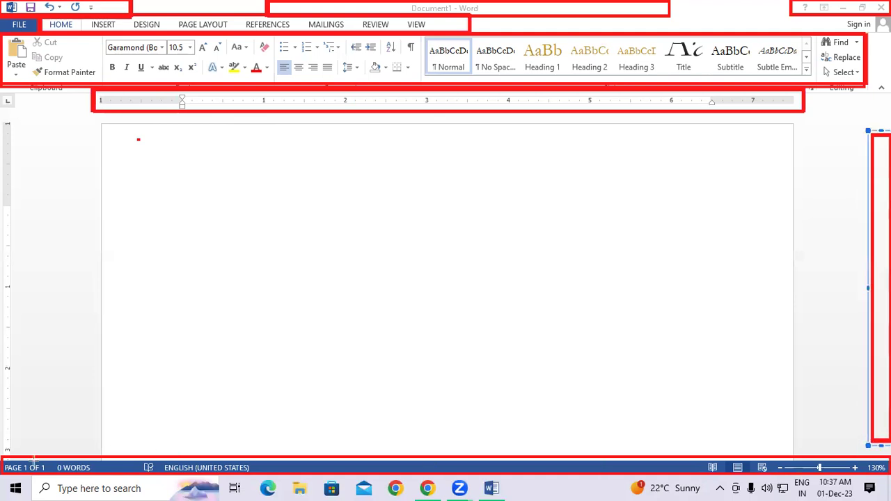
left_click_drag(2, 456, 890, 475)
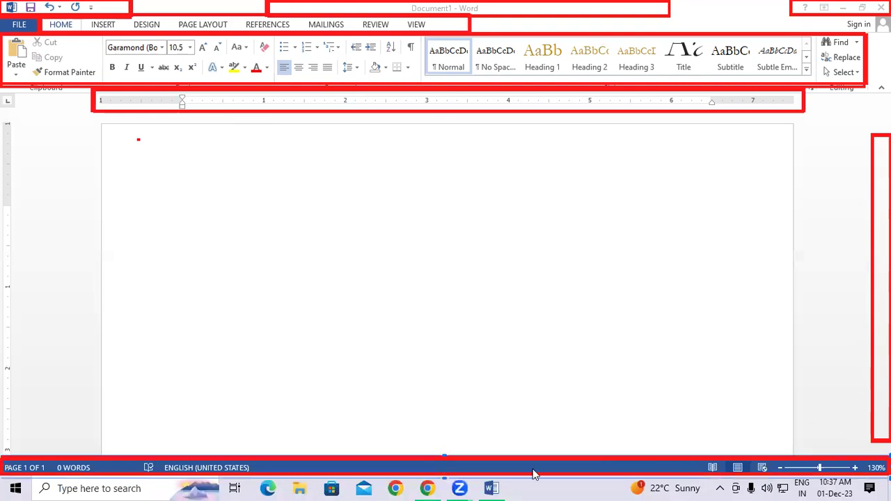
Outline the page area, the vertical scroll bar and the taskbar in red, and clear all annotations from the screen.
left_click_drag(100, 124, 795, 454)
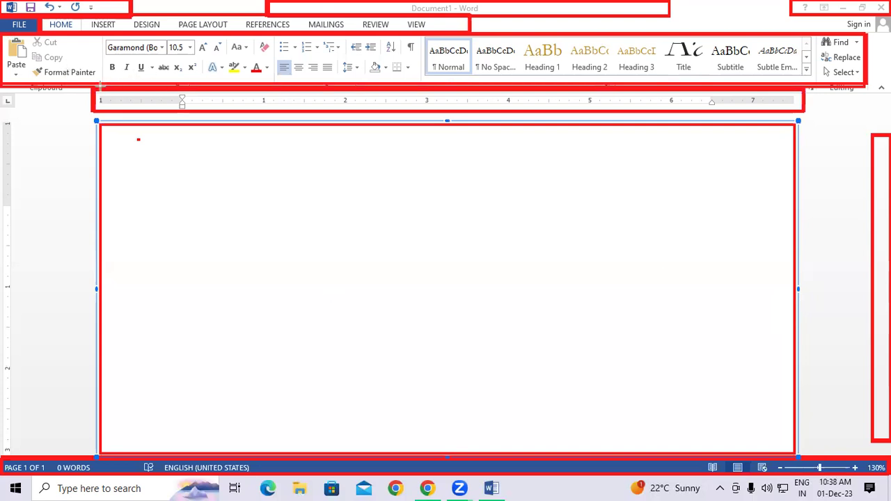
left_click(60, 160)
left_click_drag(872, 135, 880, 439)
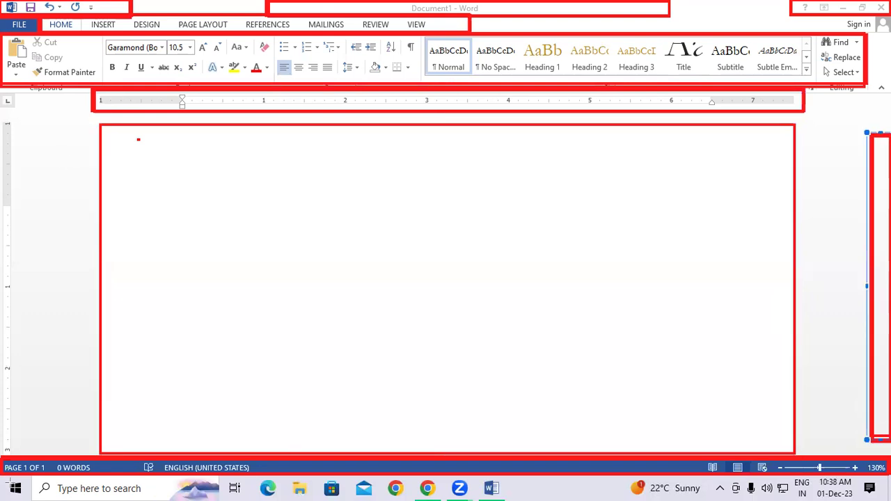
left_click_drag(2, 476, 659, 499)
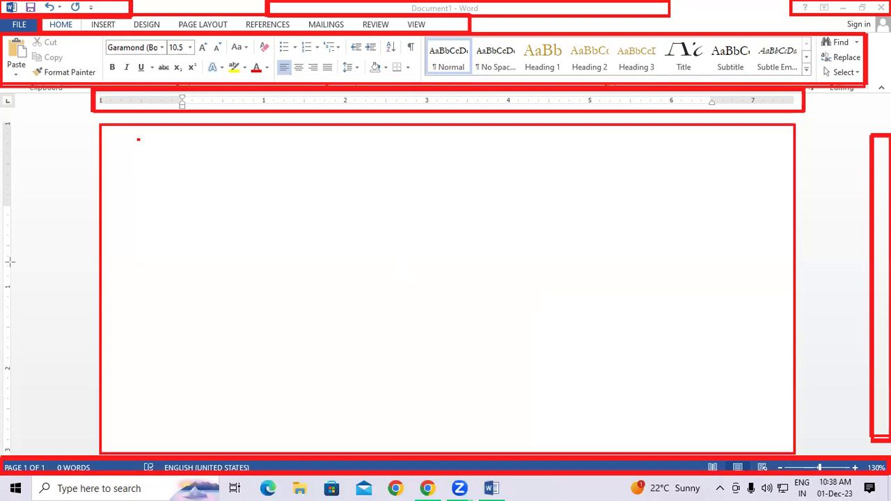
key("Escape")
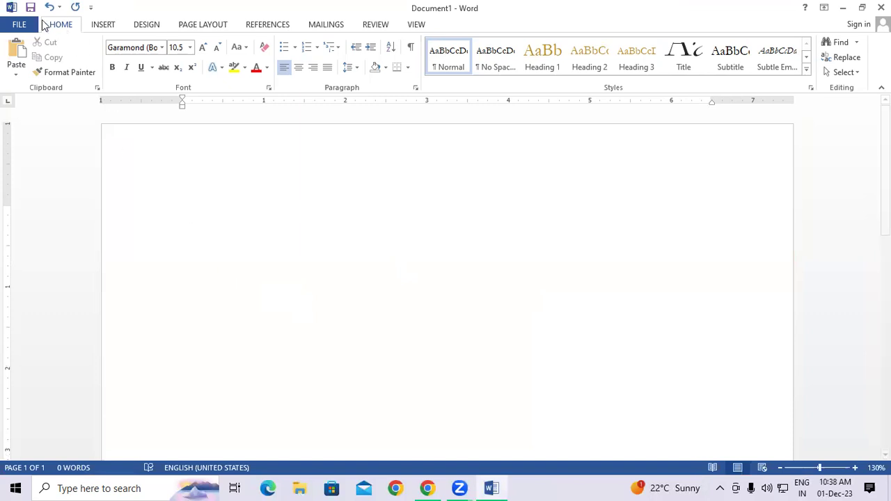
View the document's properties on the Info page, and return to the blank page to enter the text git.
left_click(9, 26)
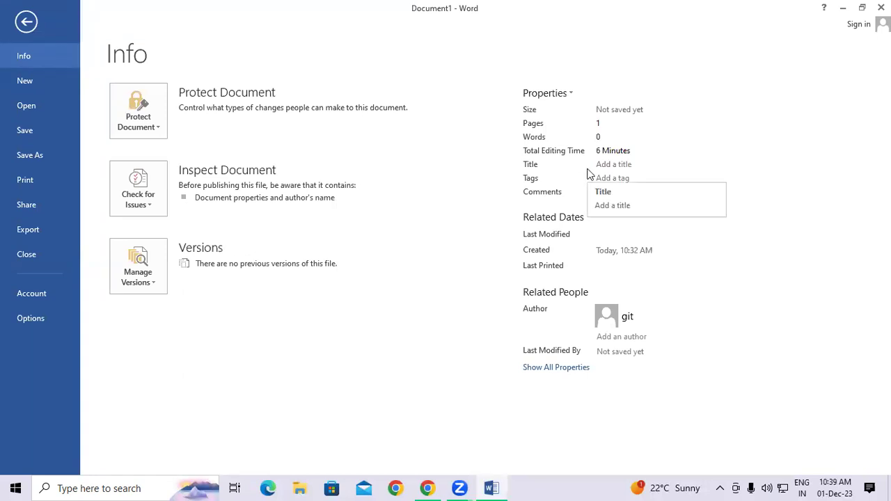
key("super+plus")
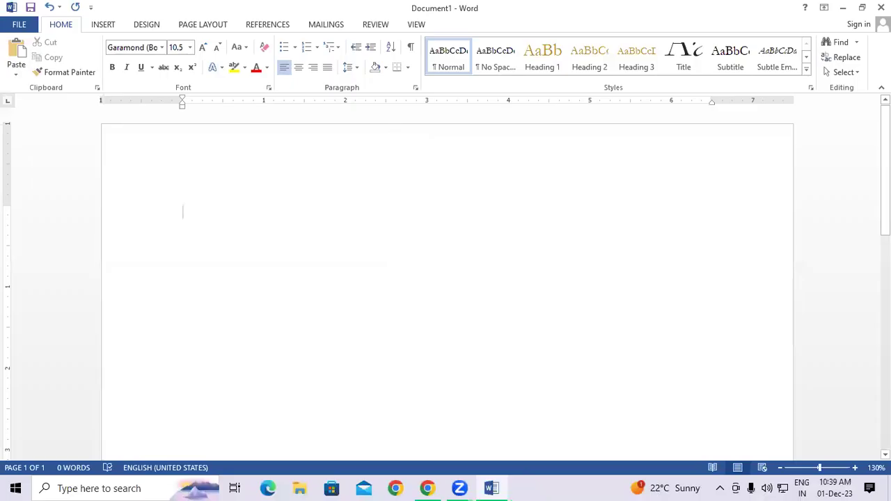
type("git")
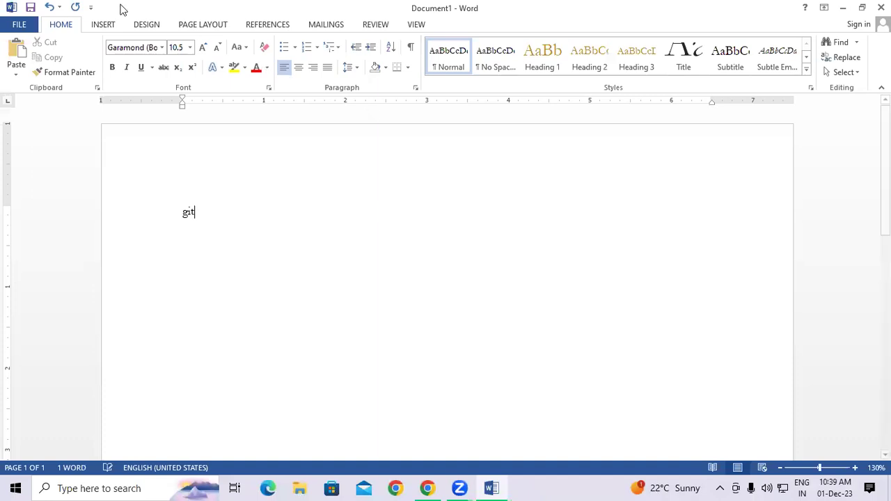
Browse the document templates offered for a new document, from Blank document down to the certificates and letterheads.
left_click(19, 24)
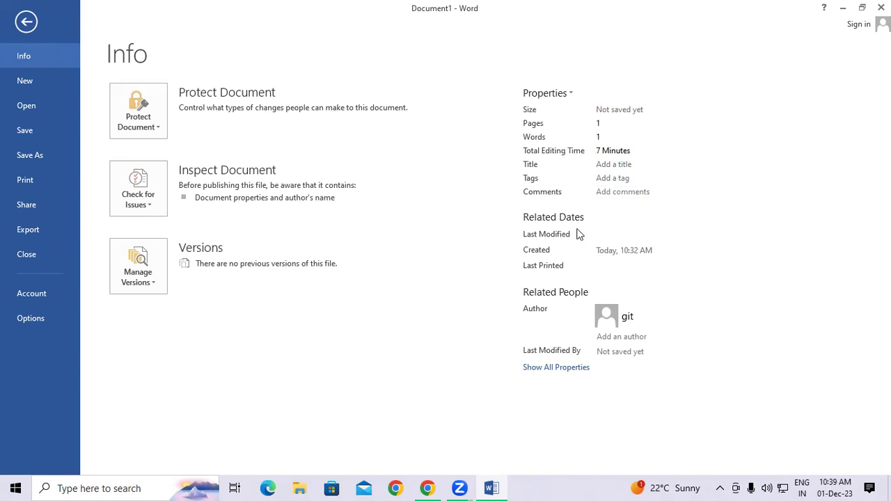
left_click(12, 86)
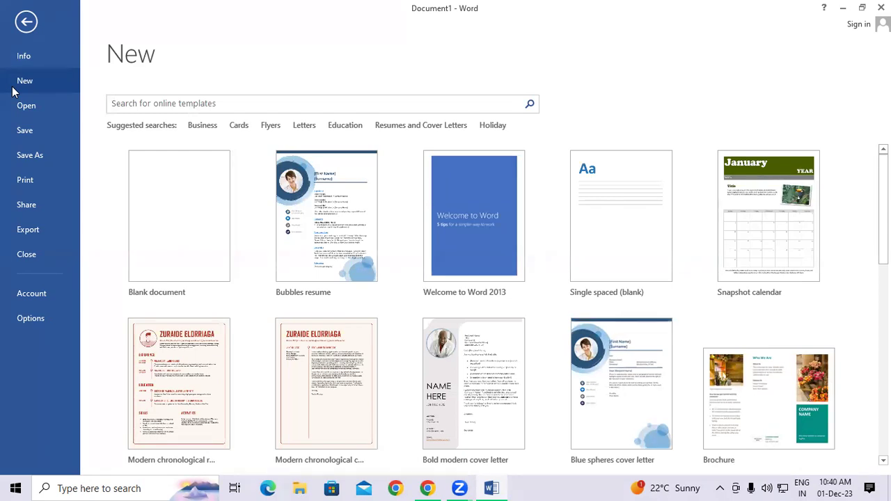
scroll(351, 186, "down", 5)
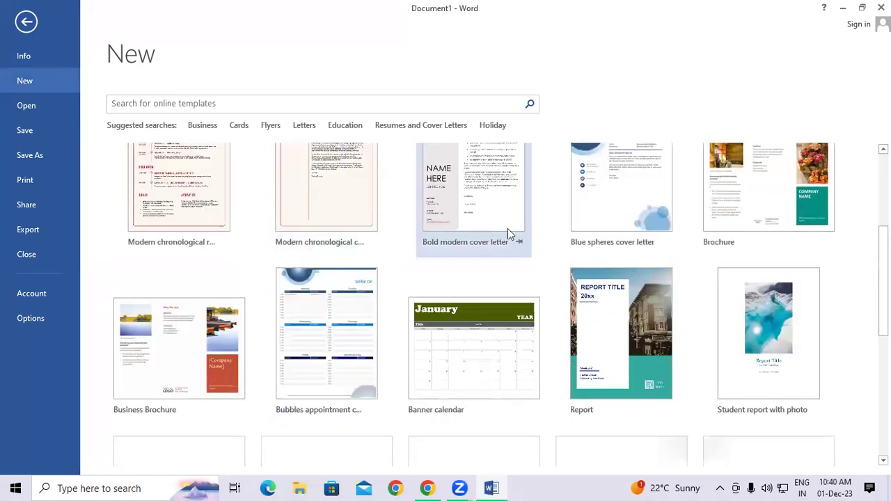
scroll(518, 237, "down", 4)
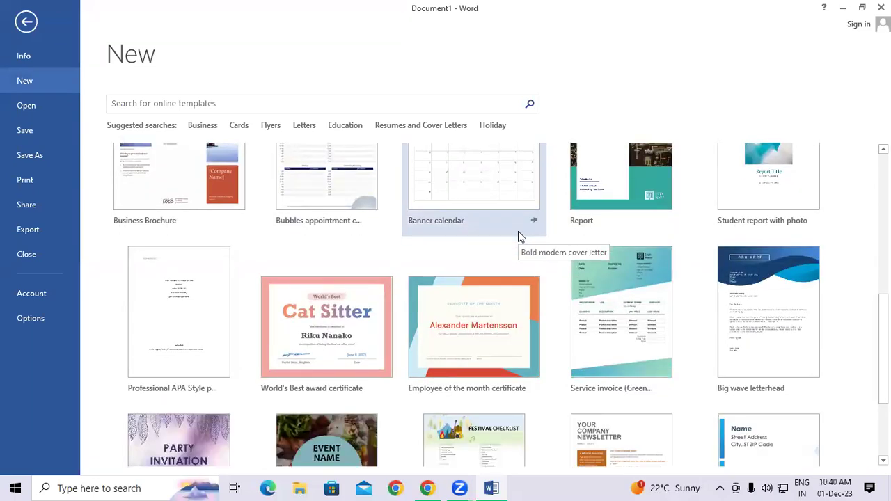
scroll(518, 232, "up", 5)
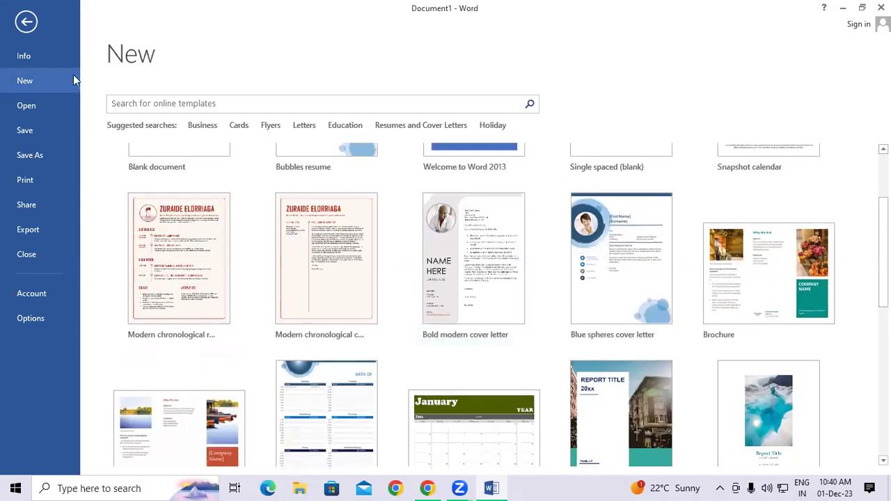
scroll(294, 223, "up", 2)
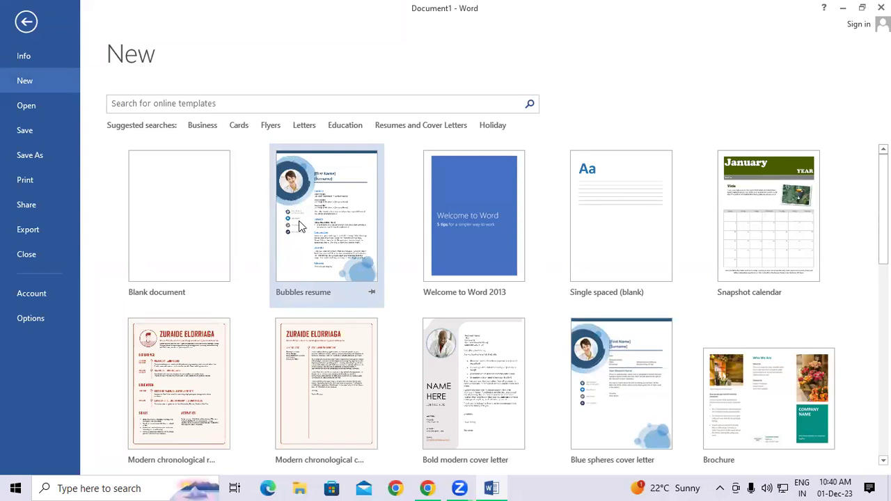
scroll(418, 223, "down", 5)
scroll(273, 218, "up", 5)
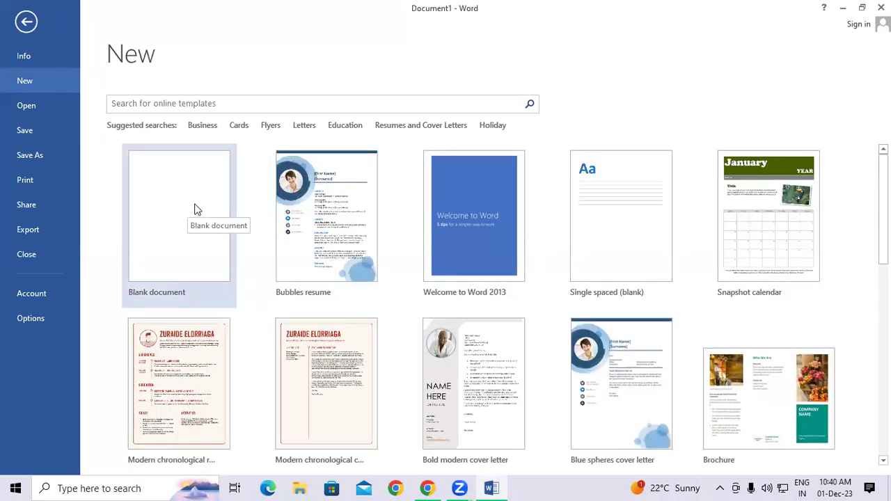
scroll(292, 192, "down", 1)
scroll(296, 189, "down", 2)
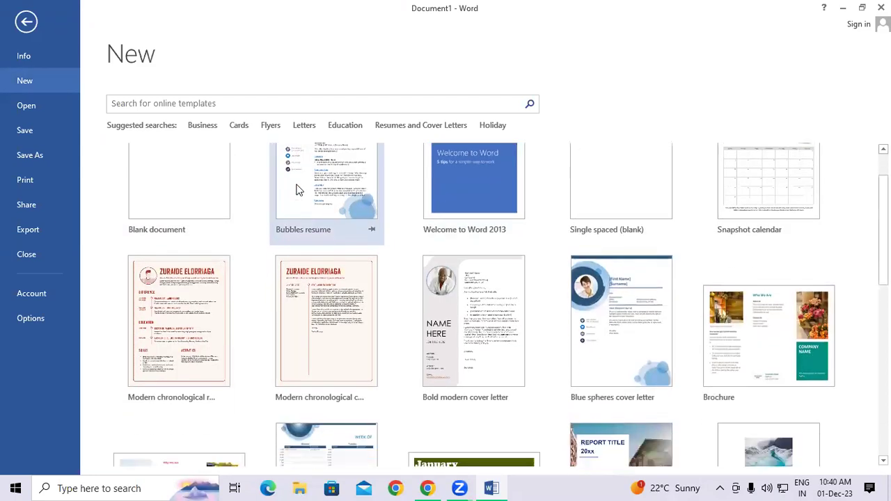
scroll(267, 221, "down", 2)
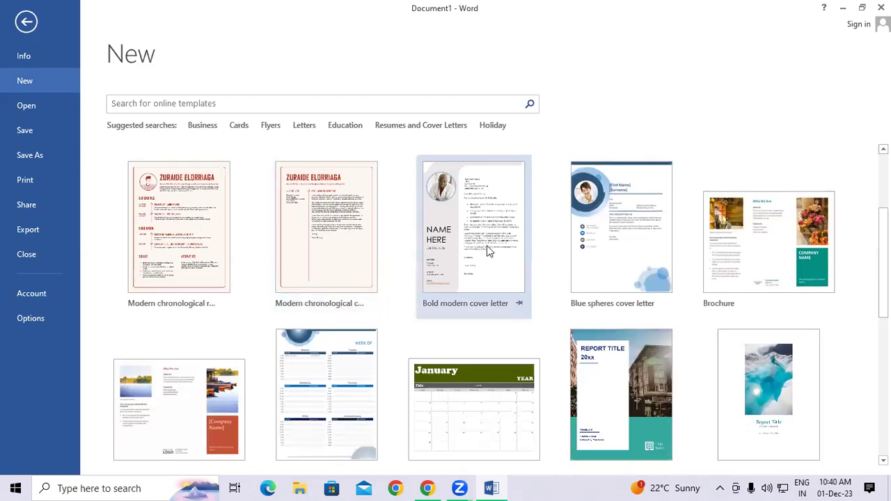
scroll(529, 252, "down", 2)
scroll(446, 230, "down", 3)
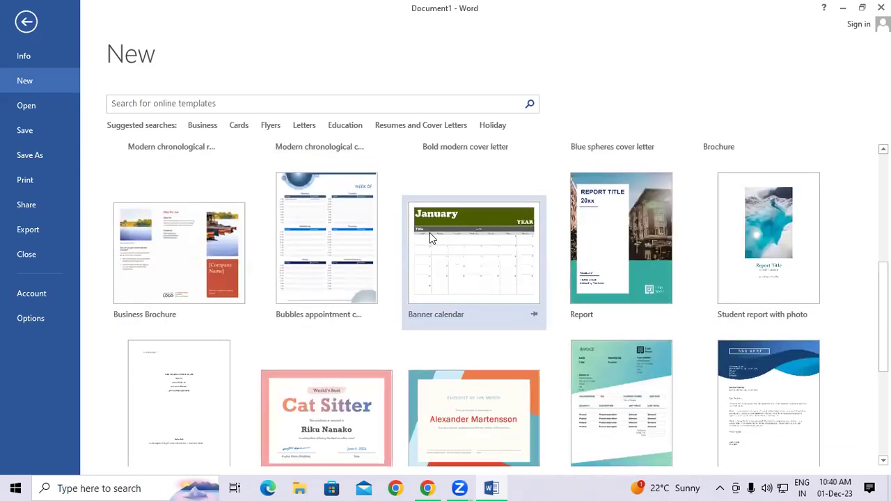
Create a document from the Banner calendar template and dismiss its calendar date selection.
left_click(466, 292)
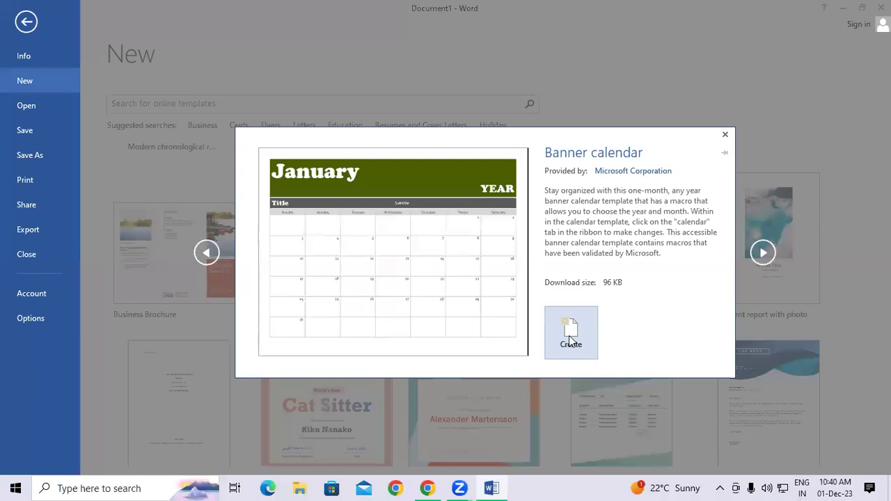
left_click(569, 340)
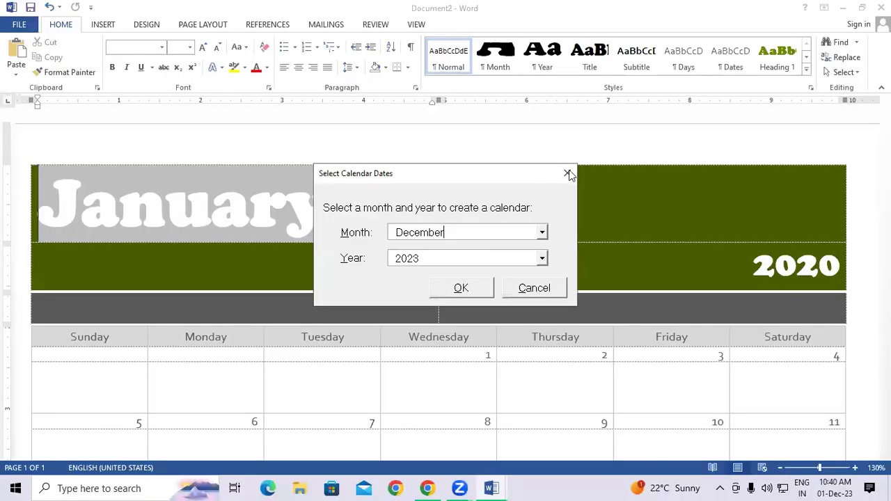
left_click(568, 174)
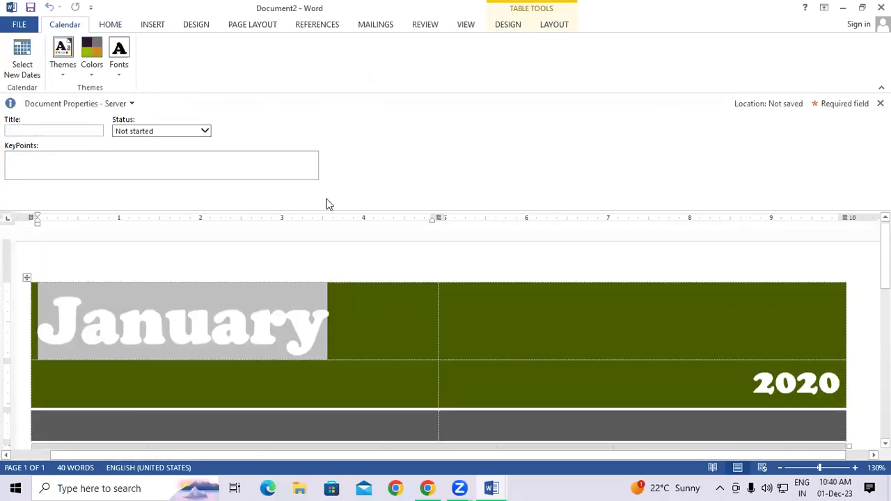
Create another new document from the Blank document template.
left_click(20, 25)
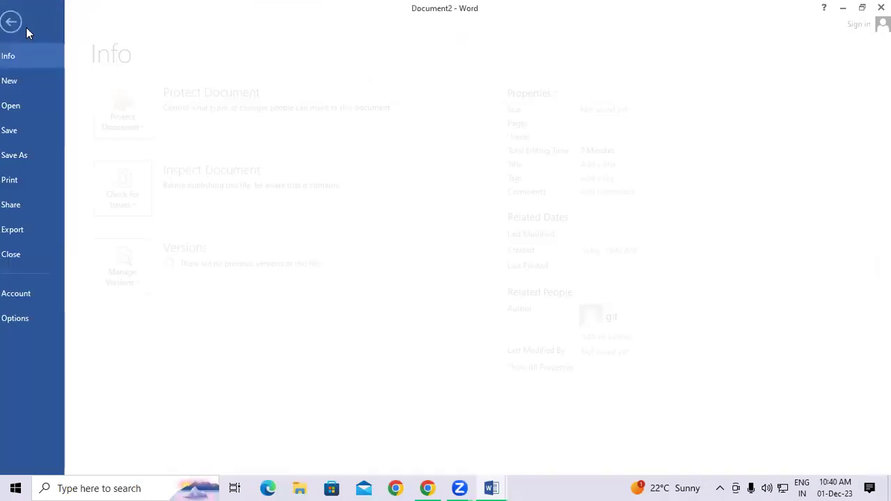
left_click(42, 81)
left_click(164, 197)
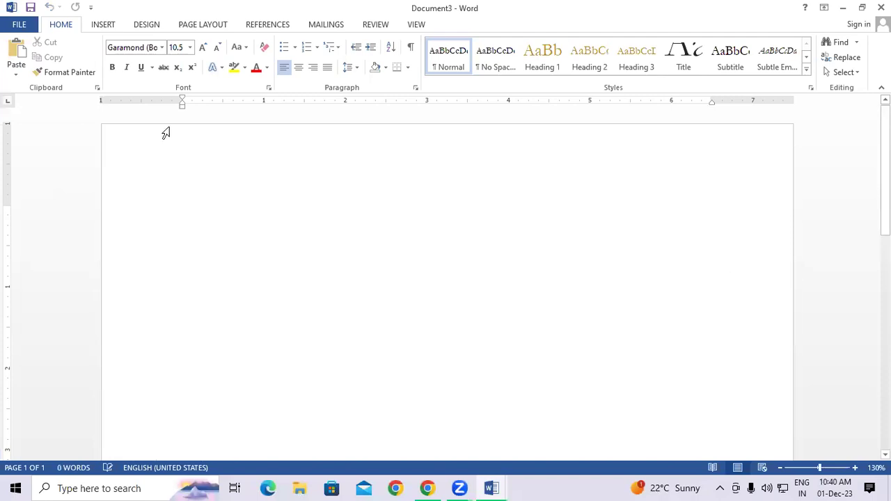
Look through the recent documents available for opening down to the end of the list, and return to the blank page.
left_click(33, 29)
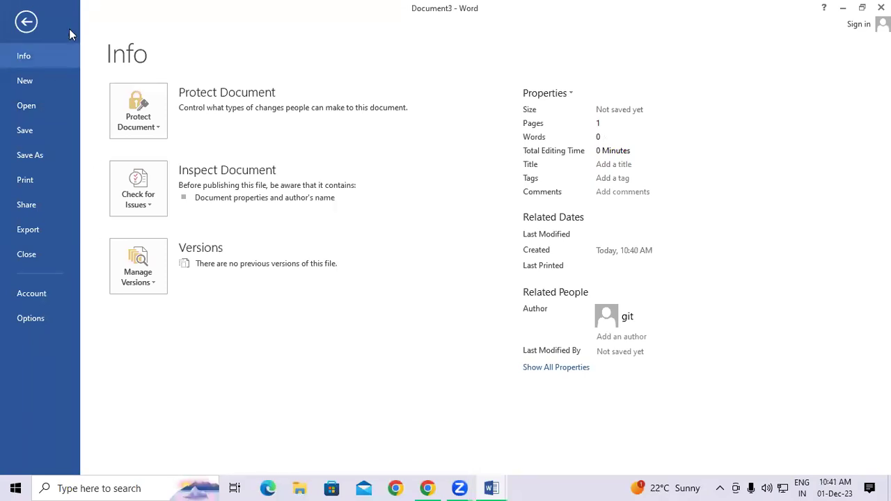
left_click(34, 106)
scroll(341, 231, "down", 5)
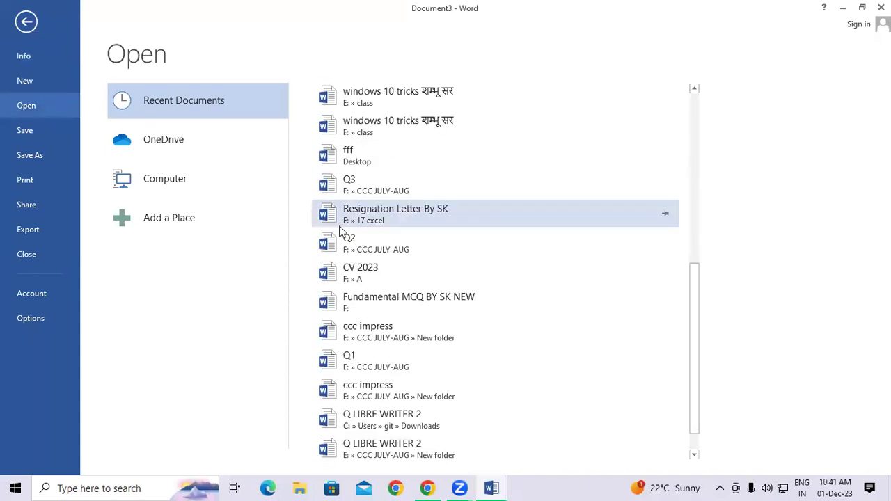
scroll(341, 232, "down", 1)
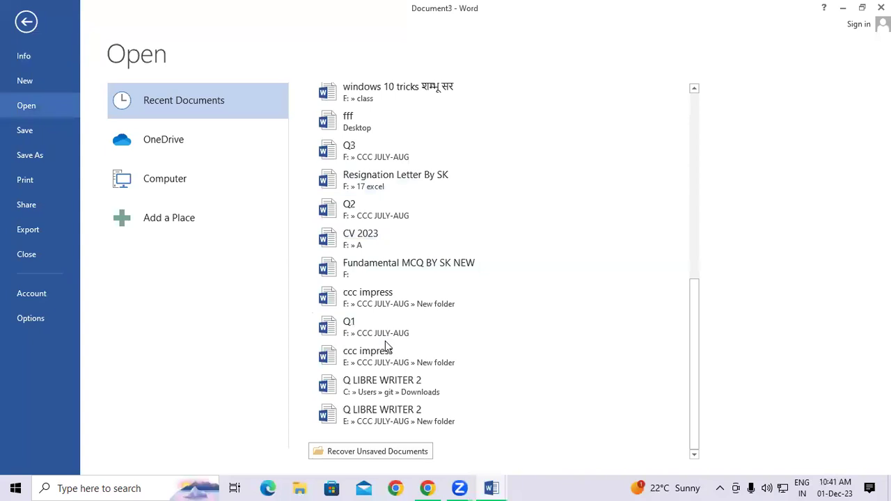
left_click(23, 23)
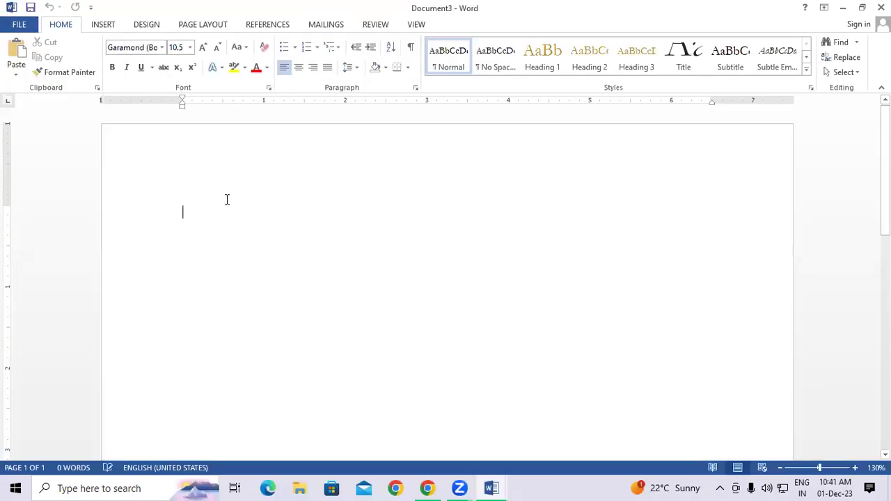
Generate placeholder Latin paragraphs in the blank document with the formula =lorem().
type("=lorem")
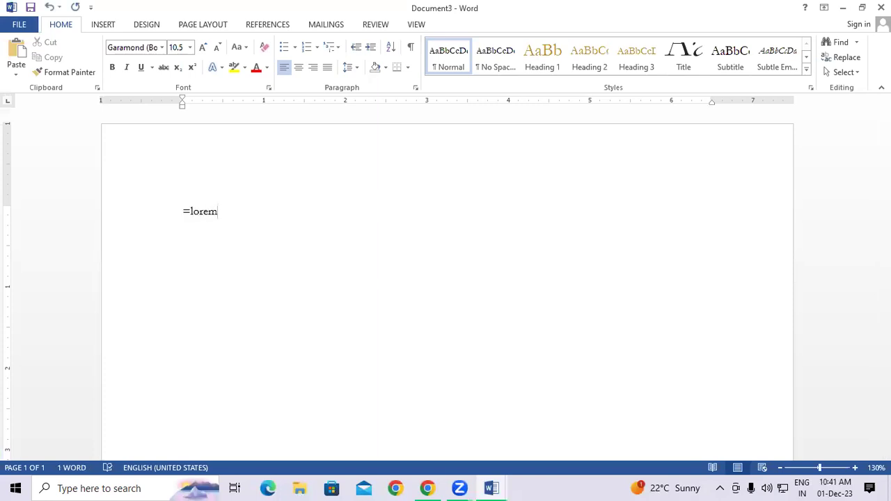
type("()")
key("Return")
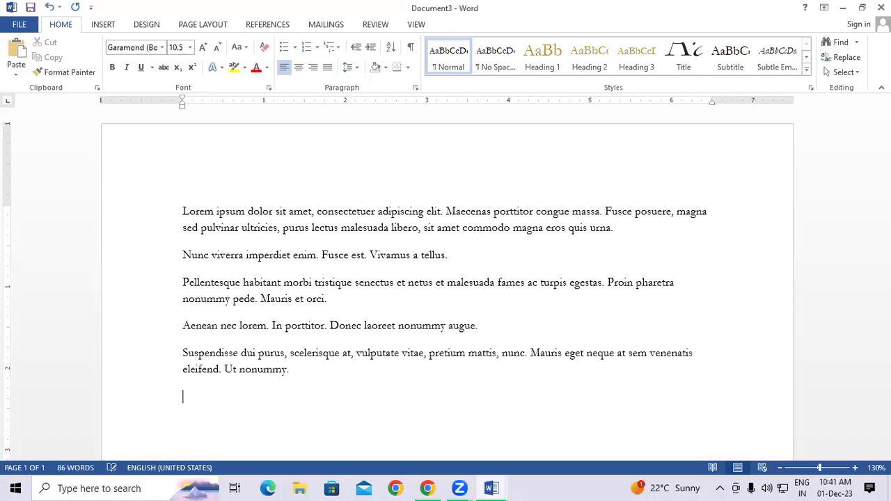
Save the document to the Desktop as a Word Document with the file name Lorem.
left_click(15, 25)
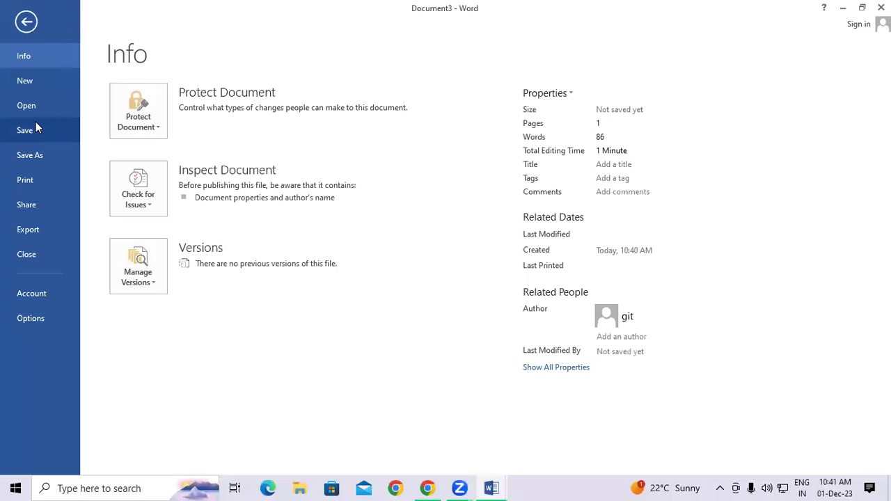
left_click(35, 126)
left_click(348, 317)
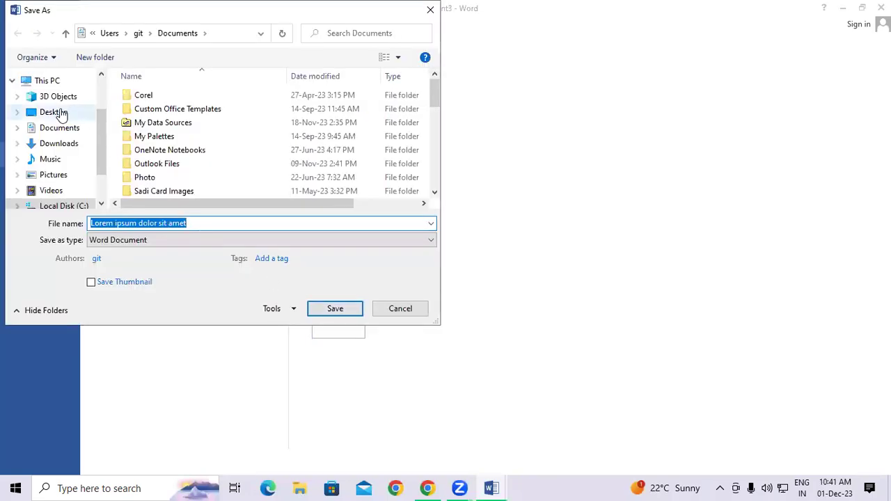
left_click(62, 115)
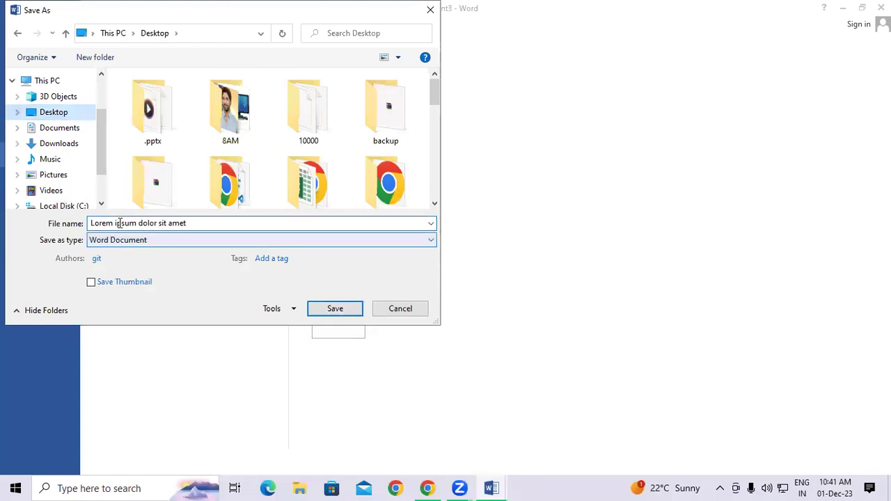
left_click_drag(186, 223, 115, 223)
key("BackSpace")
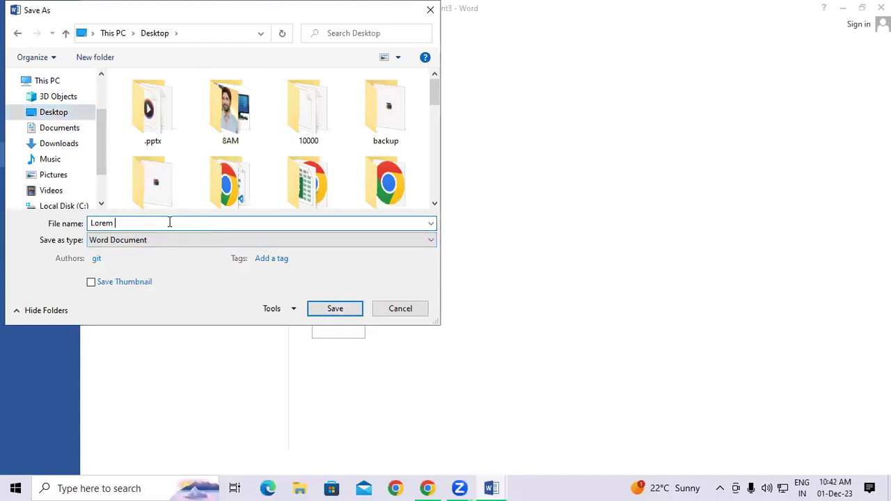
left_click(335, 310)
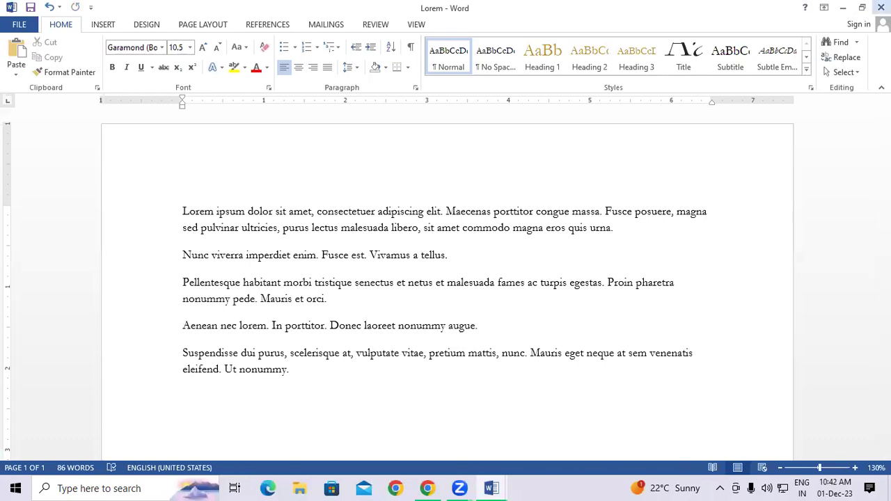
Close the Lorem document and the other open documents, discarding the unsaved changes in the others.
left_click(881, 8)
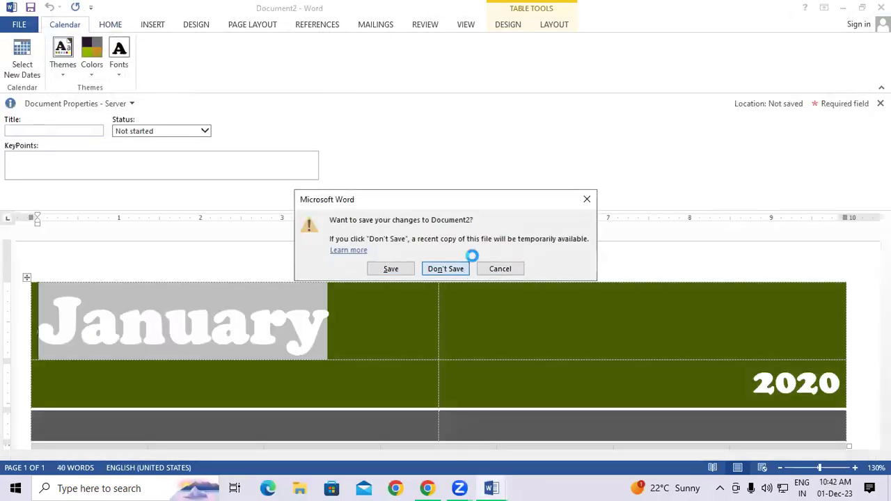
left_click(449, 268)
left_click(438, 270)
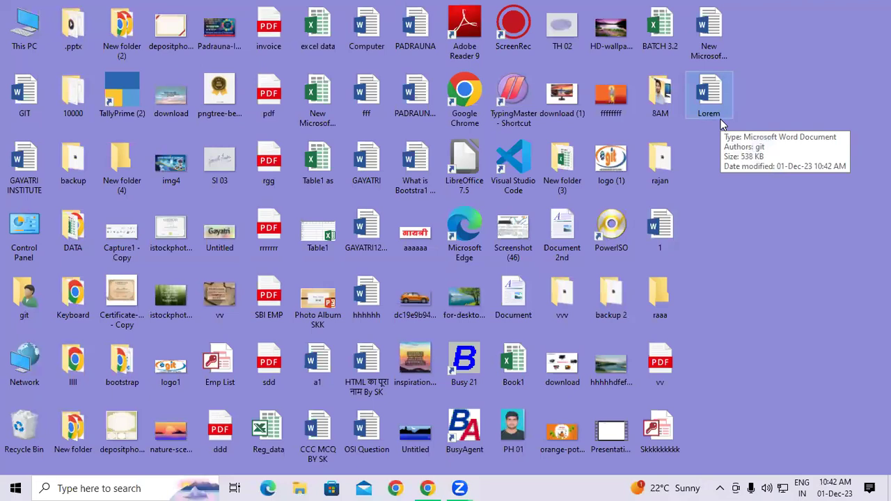
Start Word 2013 from the Windows search and create a blank document.
left_click(81, 486)
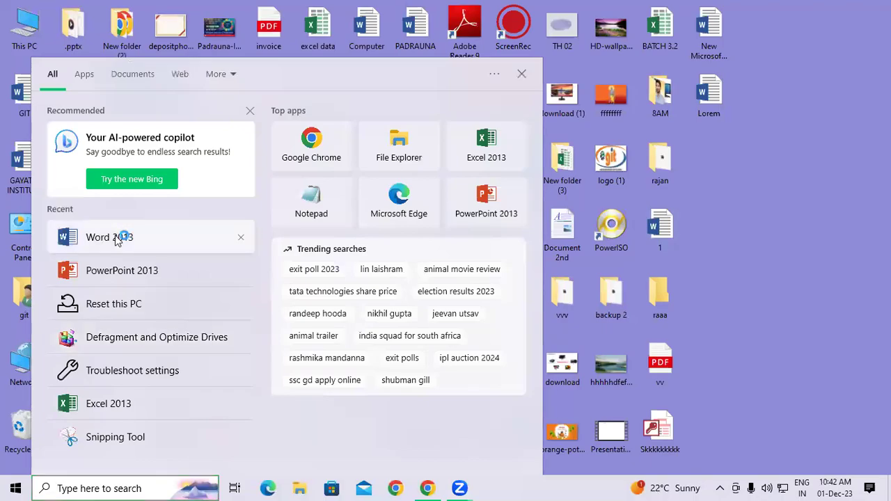
left_click(117, 235)
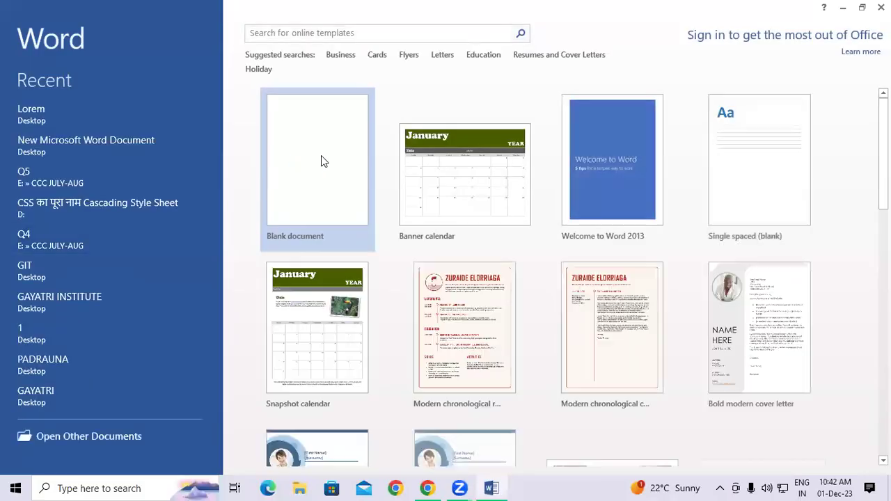
left_click(315, 157)
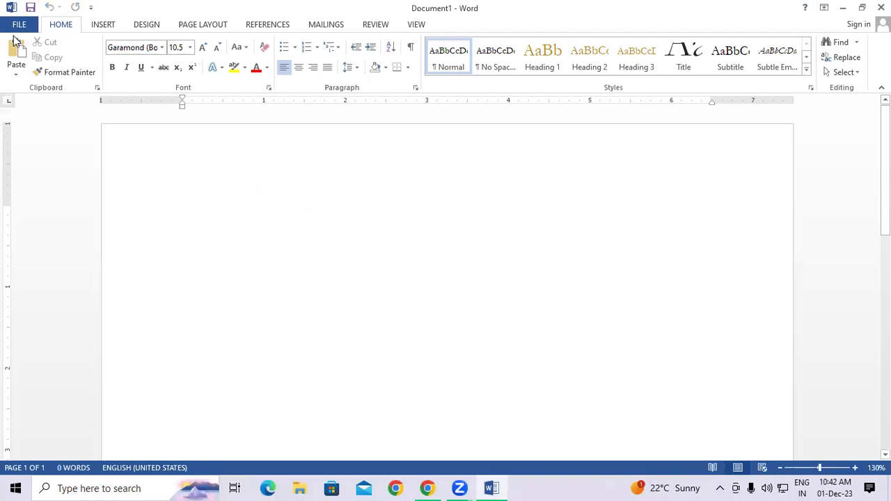
Open the Lorem document by browsing the computer's Desktop folder, and highlight its paragraphs briefly.
left_click(10, 28)
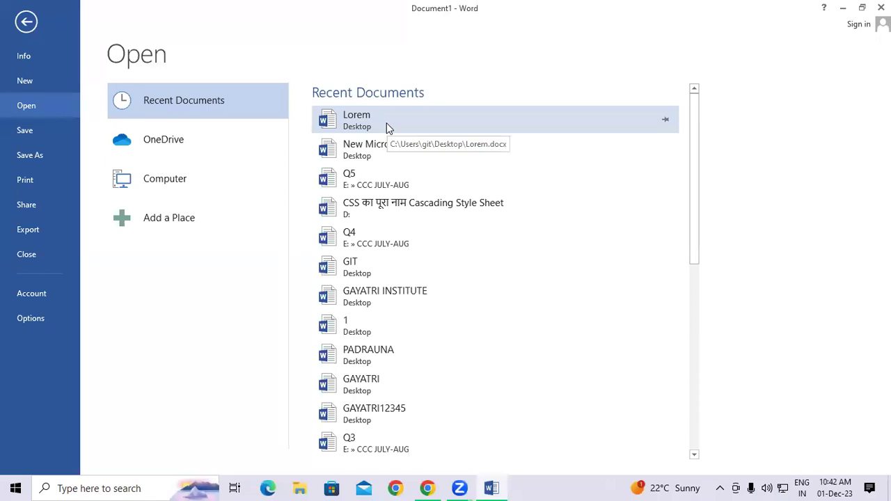
scroll(386, 122, "down", 5)
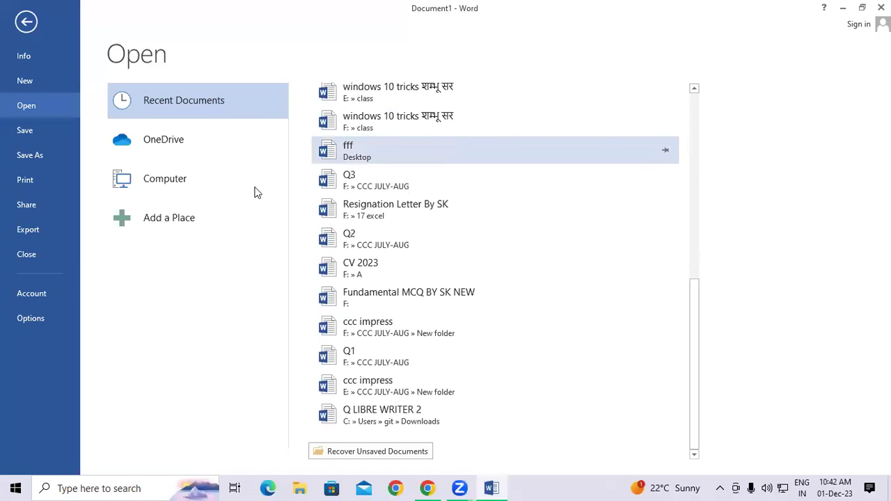
left_click(196, 186)
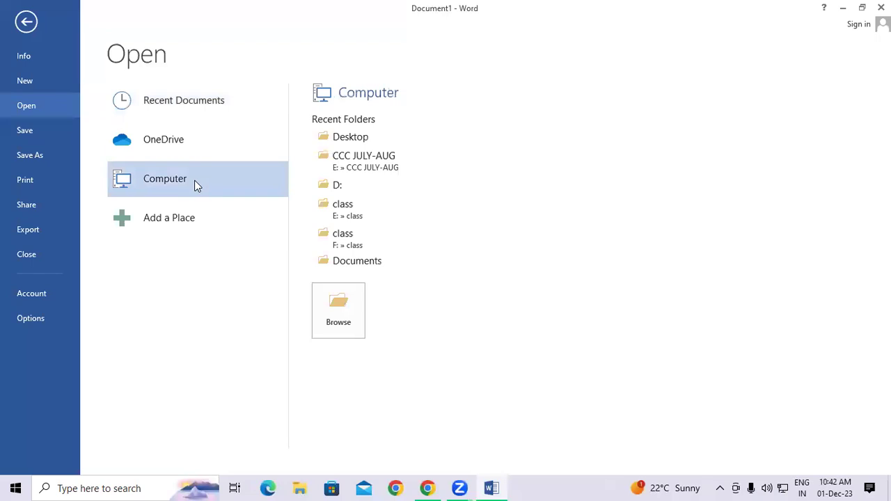
left_click(329, 303)
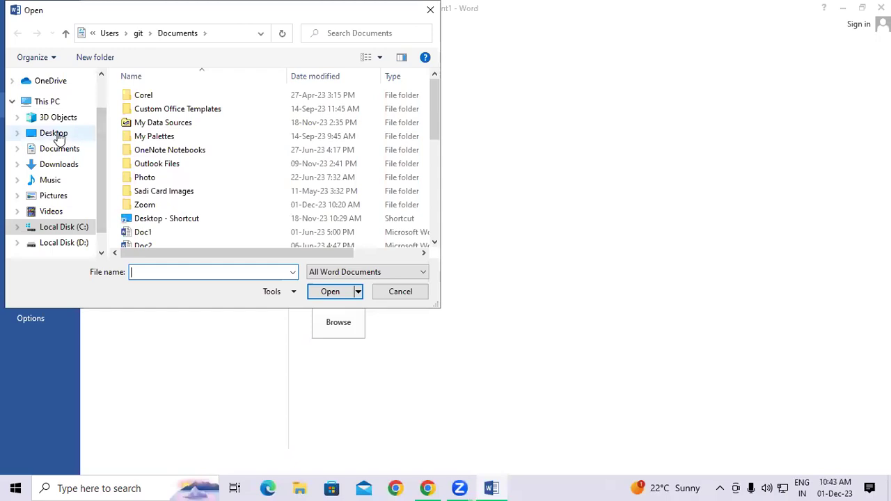
left_click(59, 137)
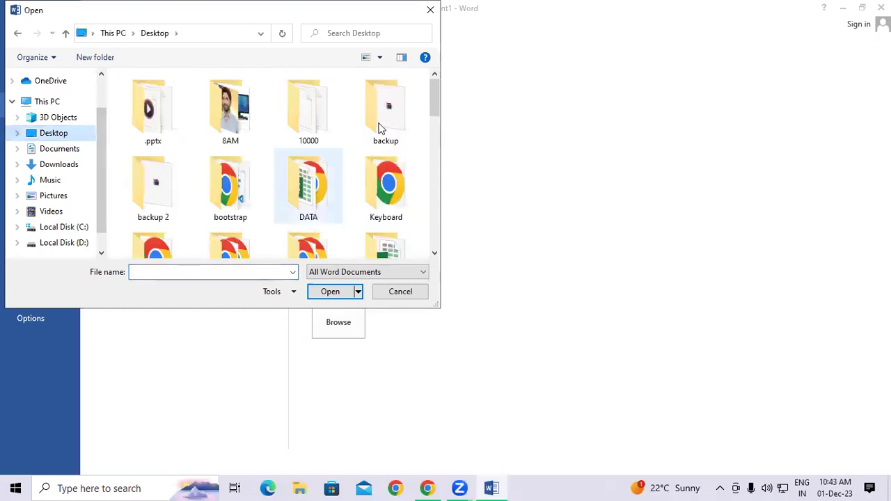
left_click_drag(438, 104, 437, 195)
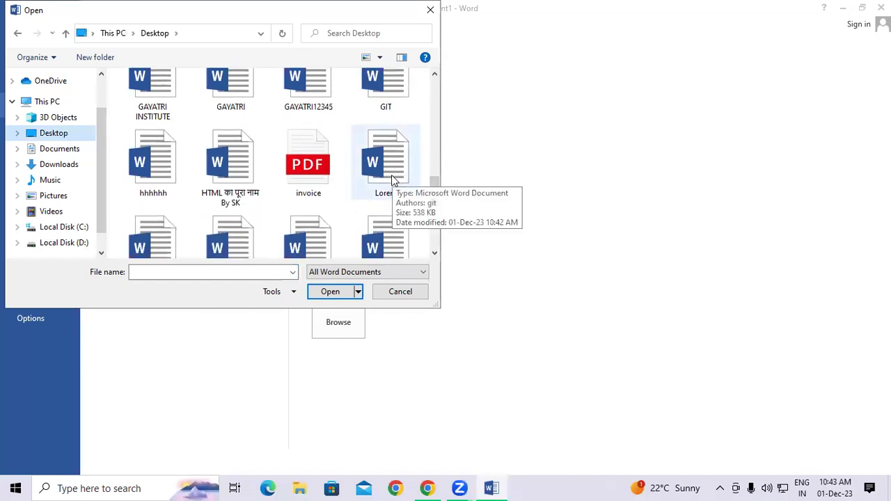
left_click(391, 177)
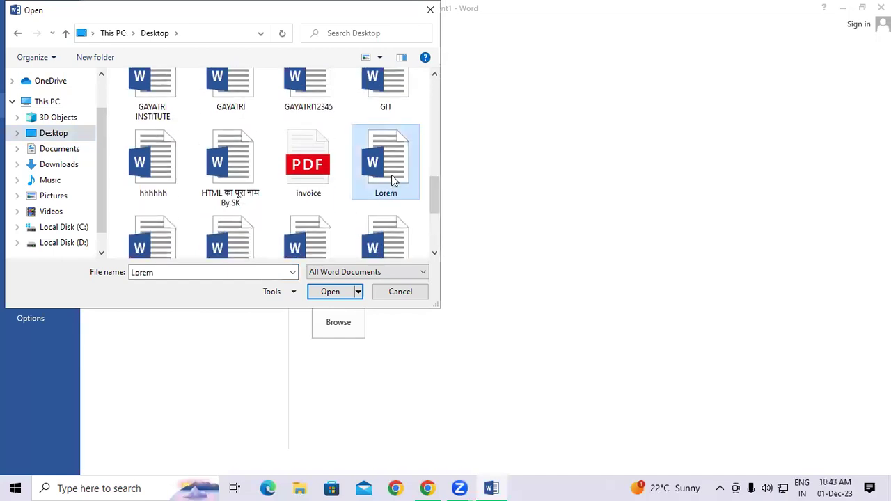
left_click(331, 294)
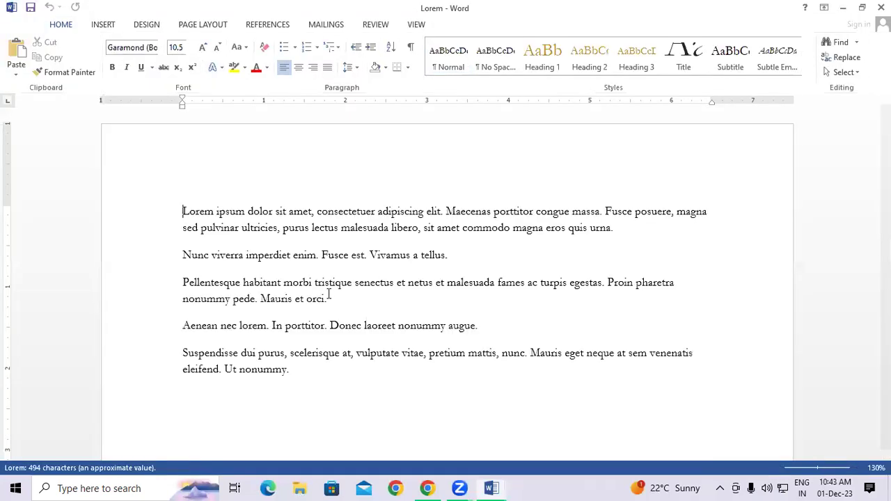
left_click_drag(162, 209, 292, 368)
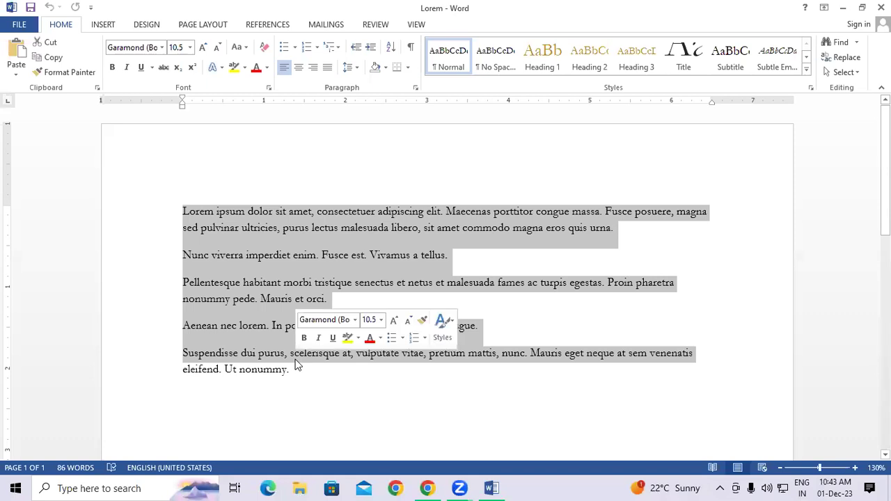
left_click(298, 255)
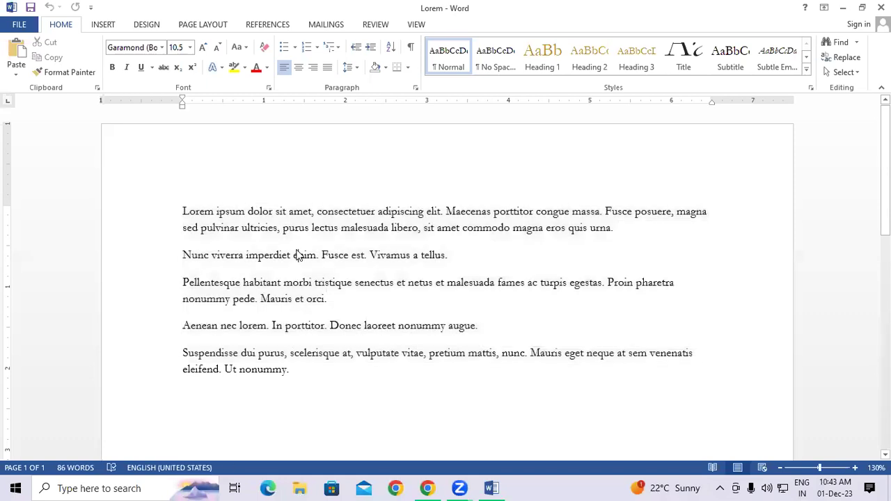
Open the Computer document by browsing the Desktop folder, and highlight its single word briefly.
left_click(19, 26)
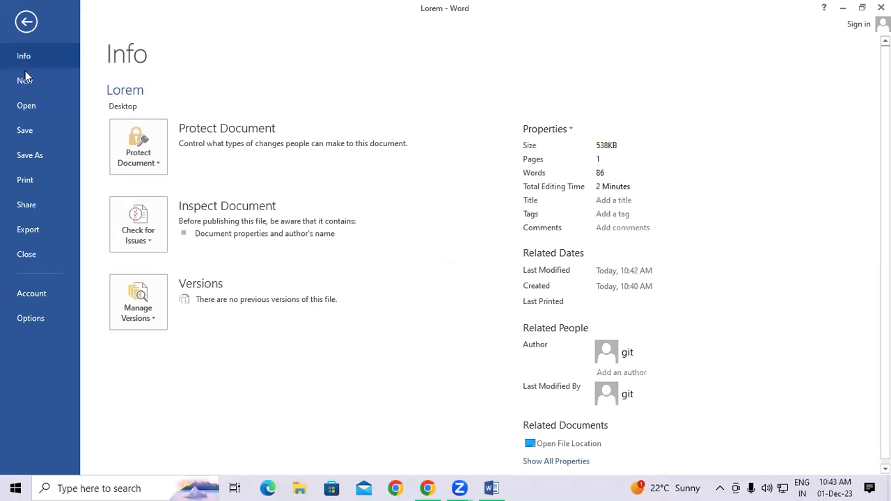
left_click(32, 107)
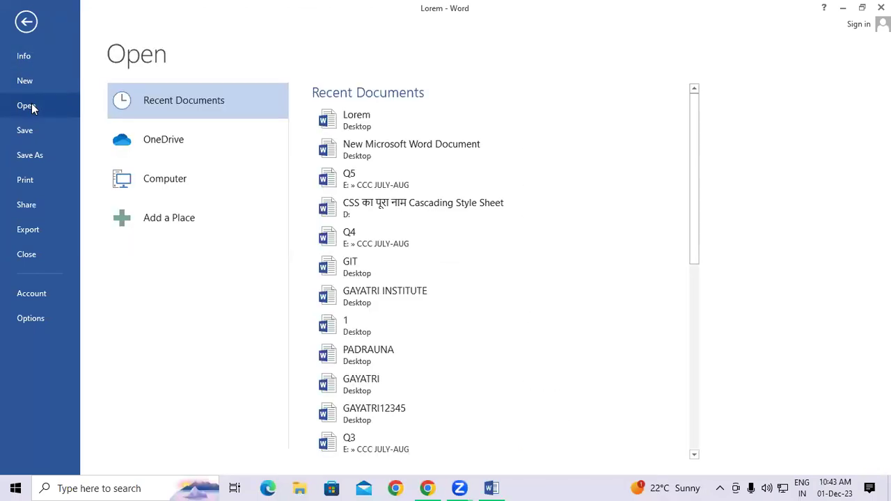
left_click(188, 179)
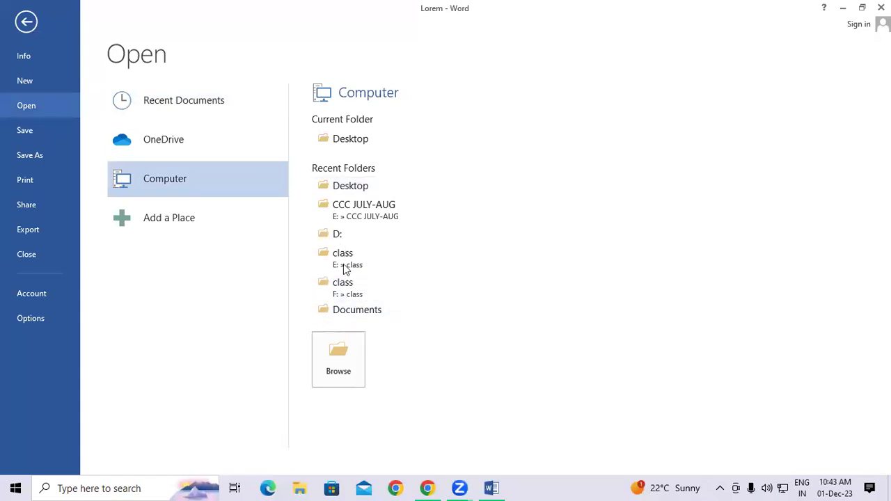
left_click(343, 357)
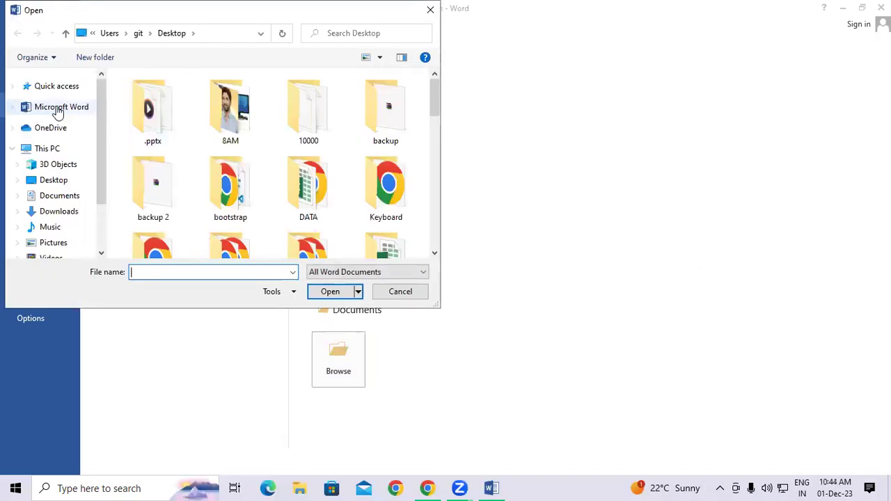
left_click(64, 181)
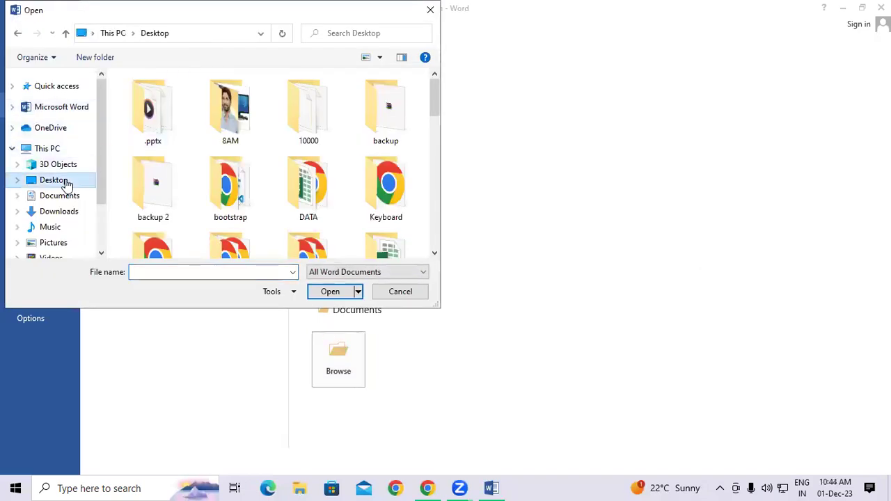
left_click_drag(438, 96, 450, 155)
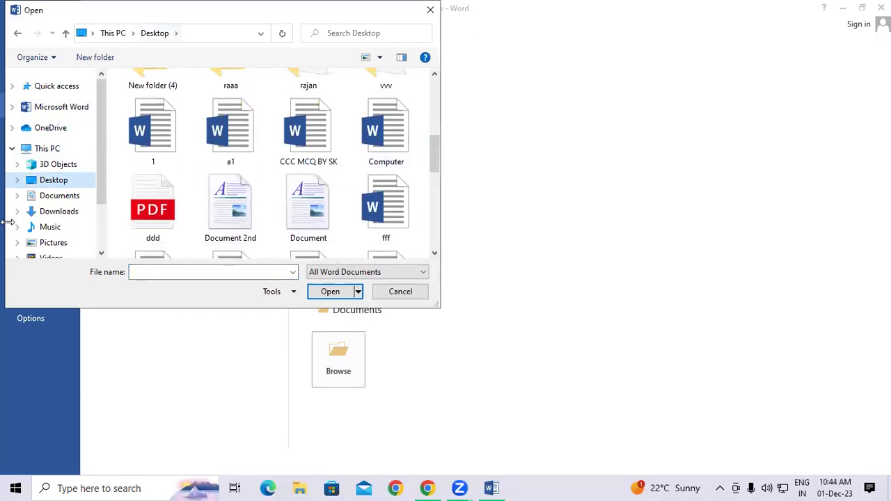
left_click(400, 138)
left_click(329, 291)
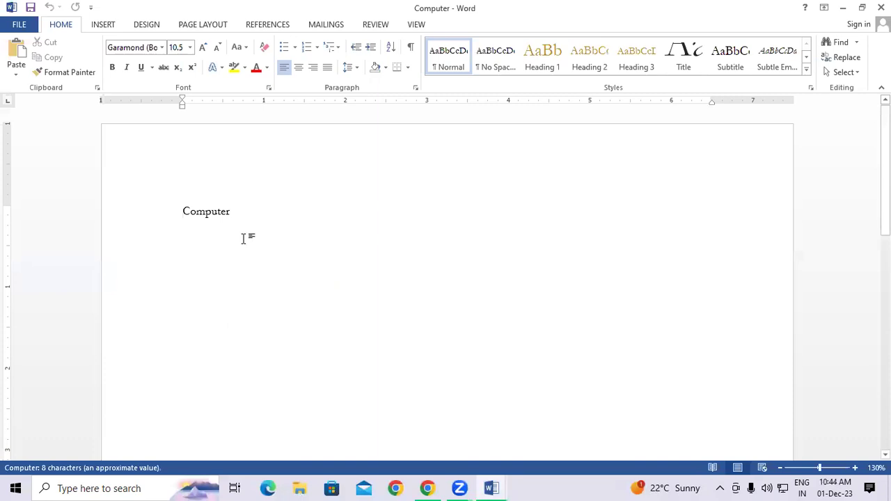
left_click_drag(183, 211, 237, 214)
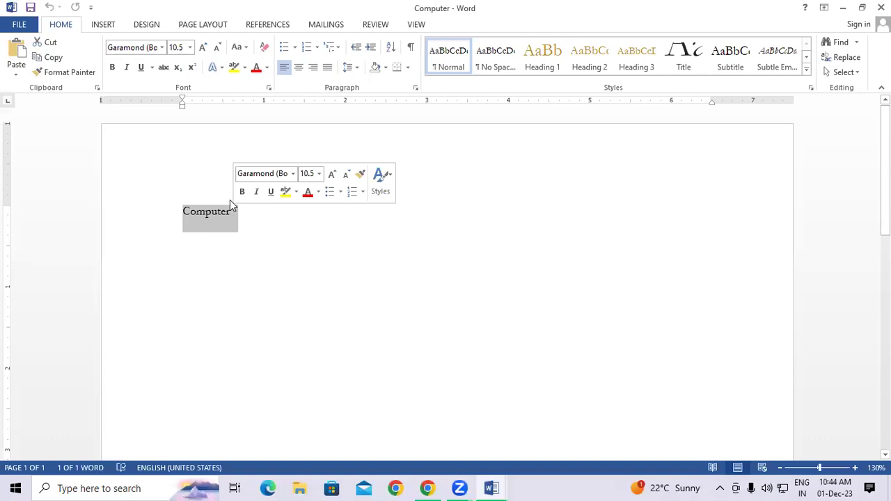
left_click(235, 138)
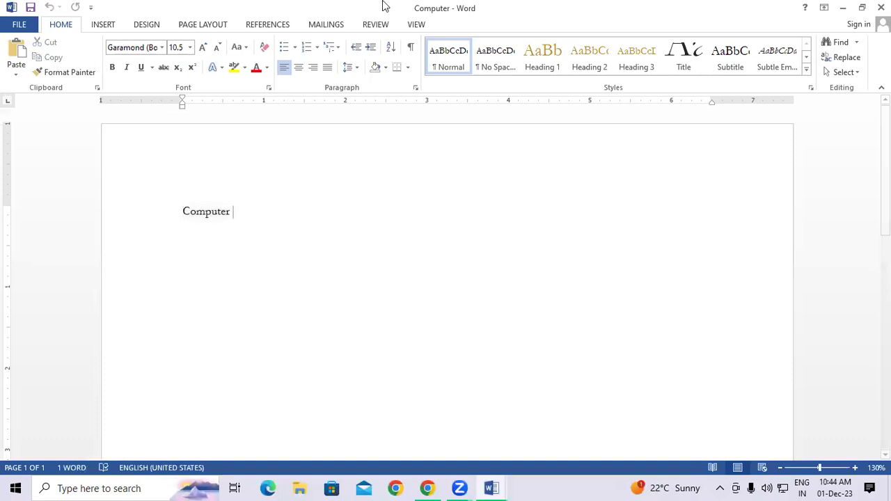
Close the Computer and Lorem documents.
left_click(21, 25)
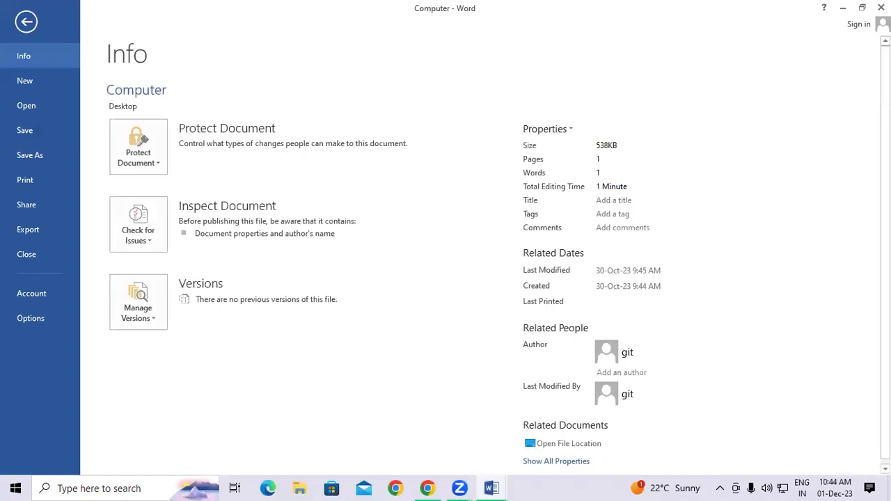
left_click(881, 7)
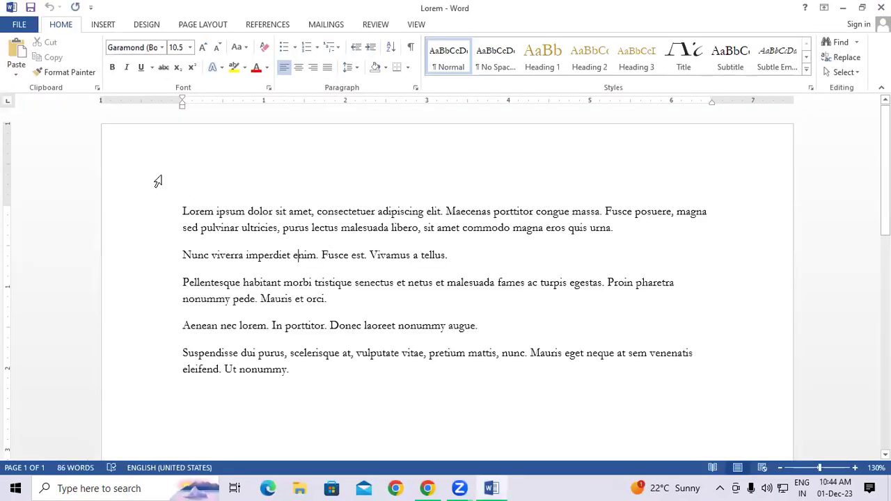
key("alt+F4")
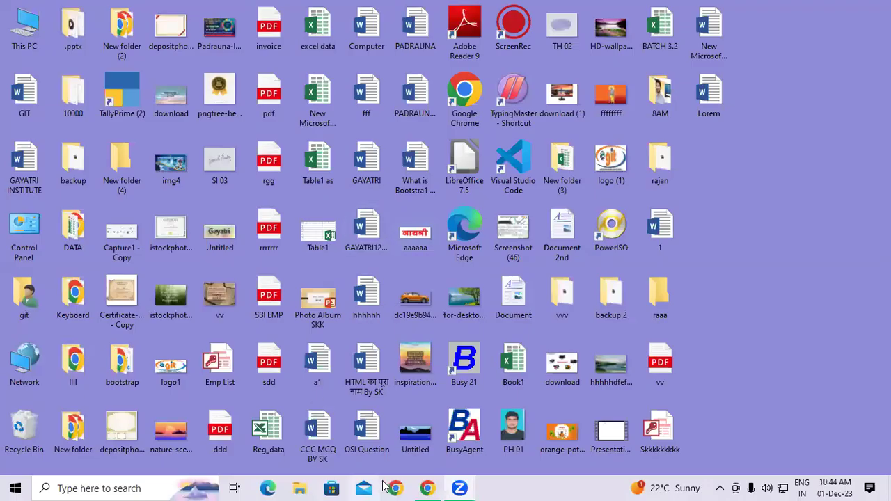
Launch Word 2013 again from the recent Windows searches and create a blank document.
left_click(119, 485)
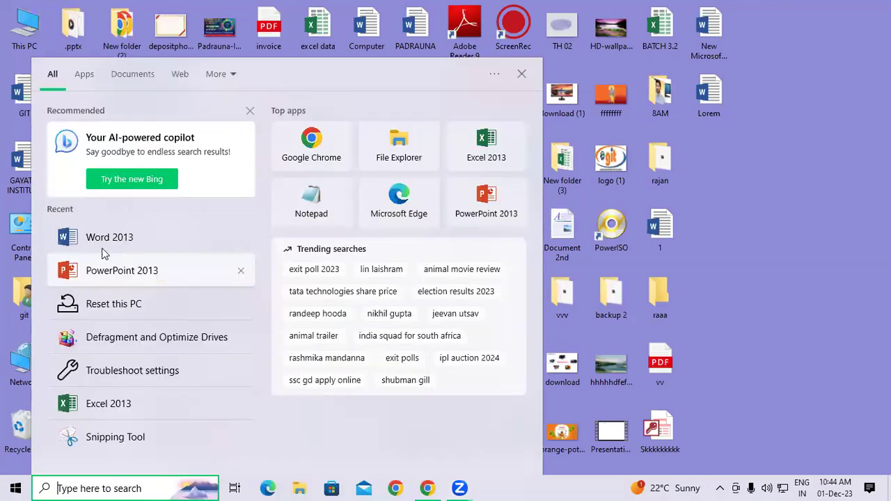
left_click(103, 243)
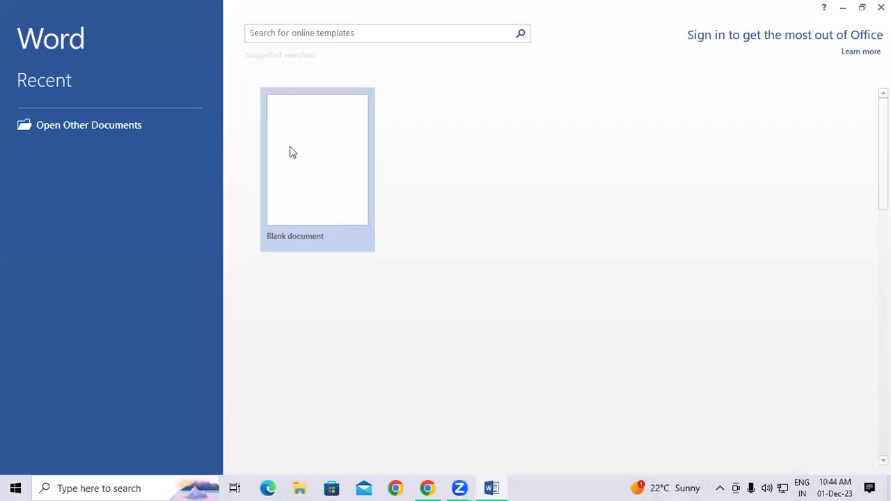
left_click(290, 151)
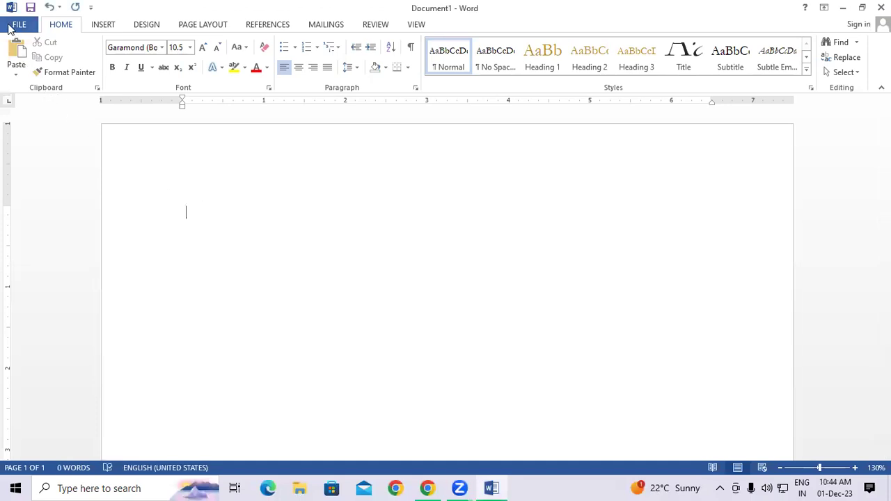
Begin saving the blank document on the computer, with the Desktop as the destination folder.
left_click(10, 27)
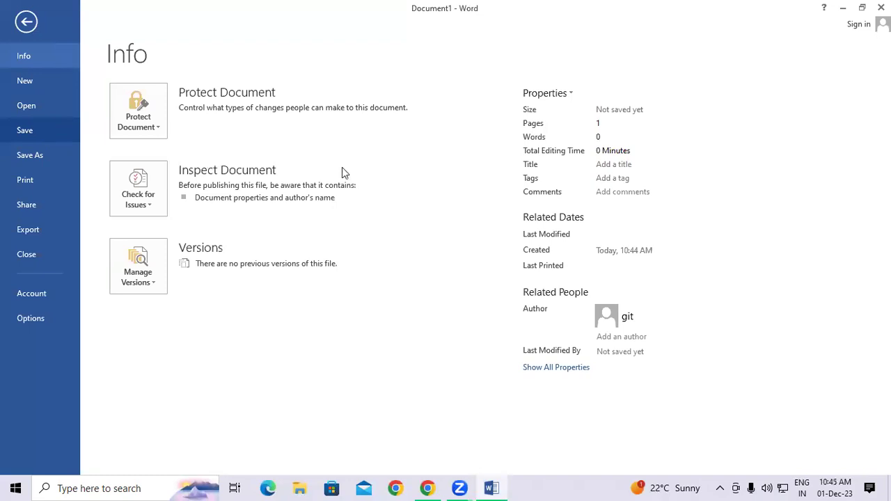
left_click(39, 137)
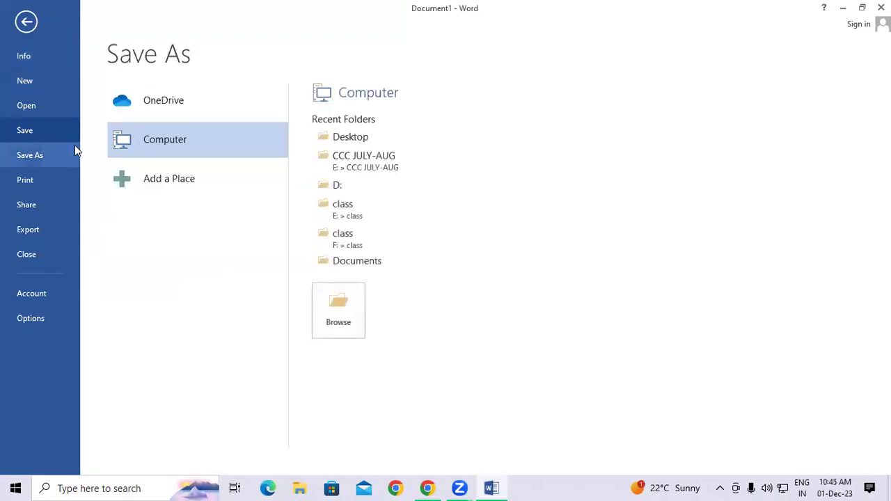
left_click(339, 301)
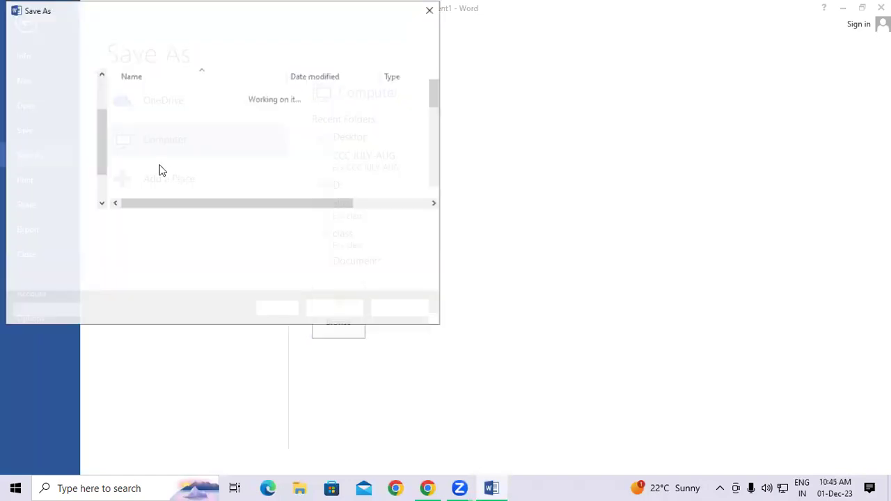
left_click(67, 114)
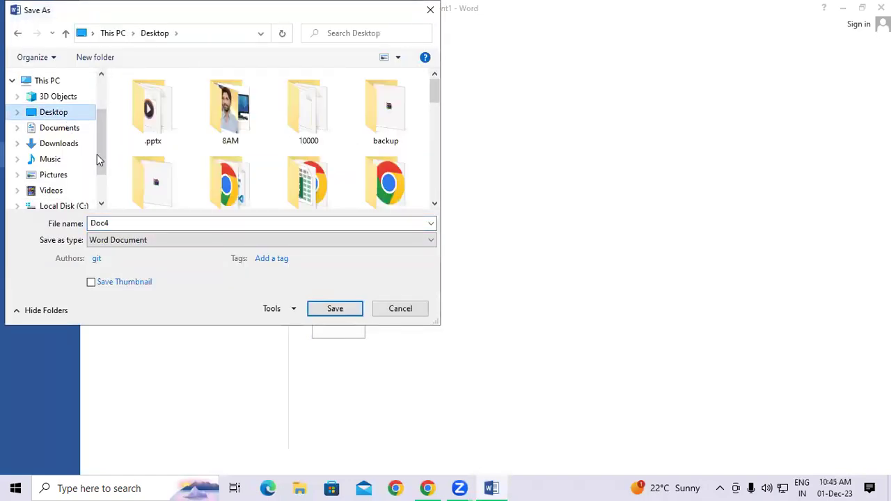
Try to save the document to the Desktop with the file name ccc, and return to the Desktop folder.
double_click(130, 223)
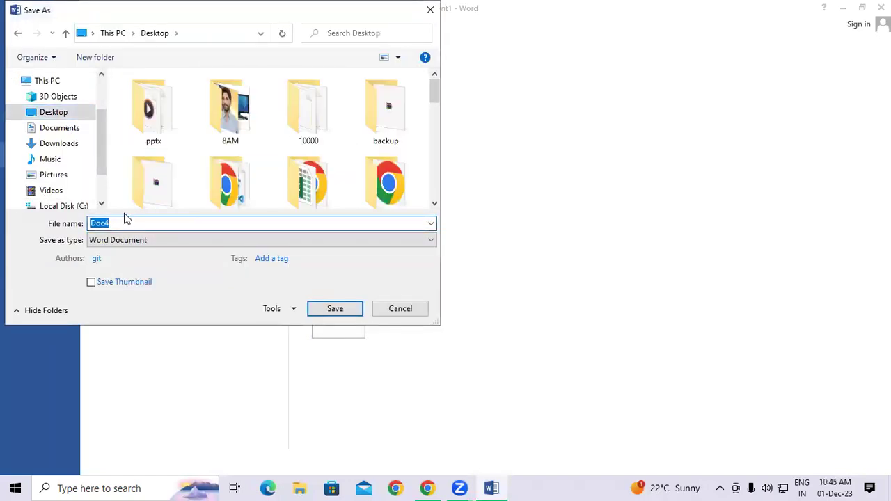
type("ccc")
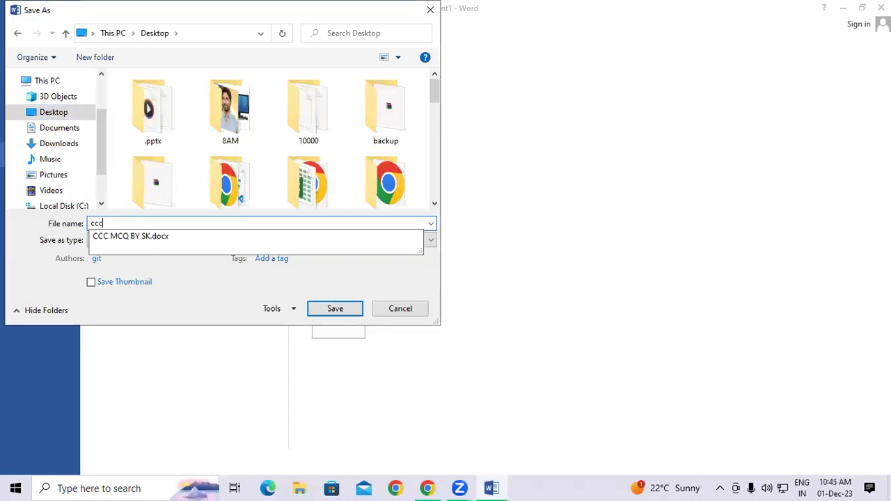
left_click(168, 307)
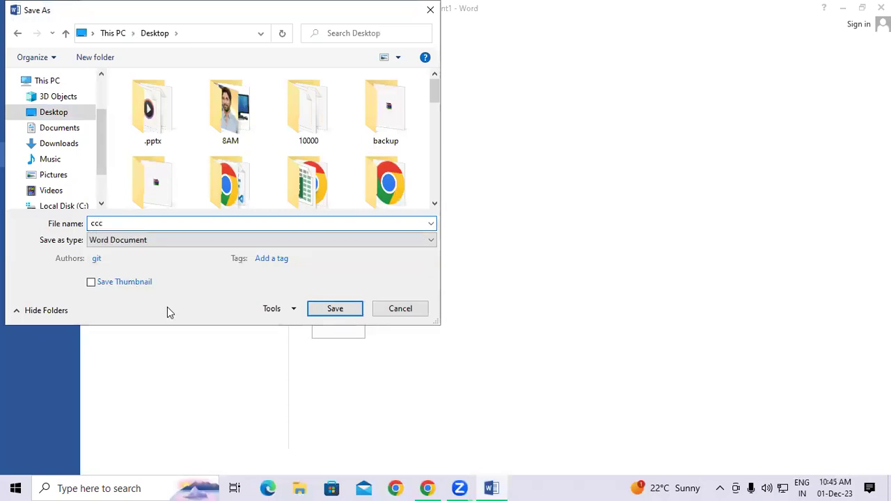
left_click(341, 313)
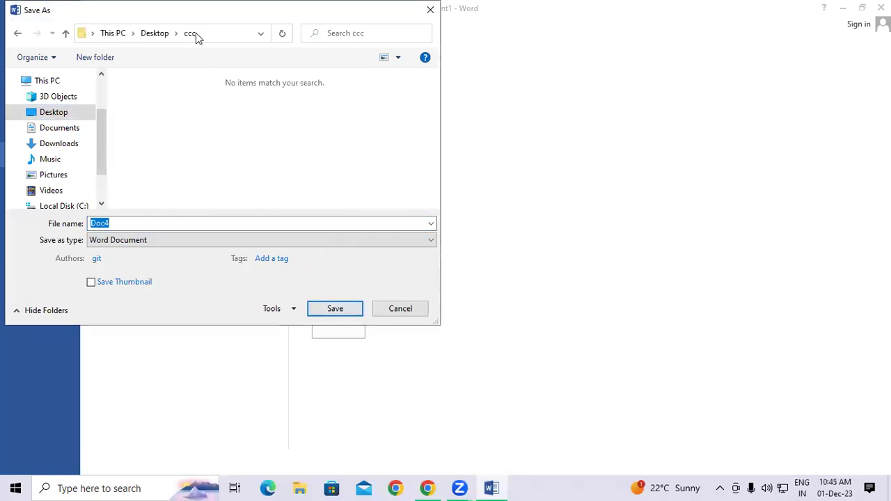
left_click(161, 35)
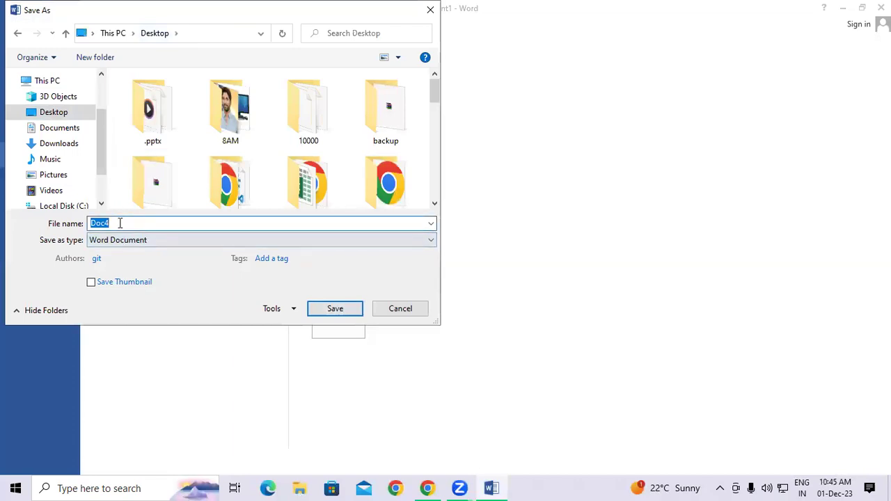
Save the document to the Desktop as vvvvvvvv, and refresh the Desktop to show the new file.
type("vvvvvvvv")
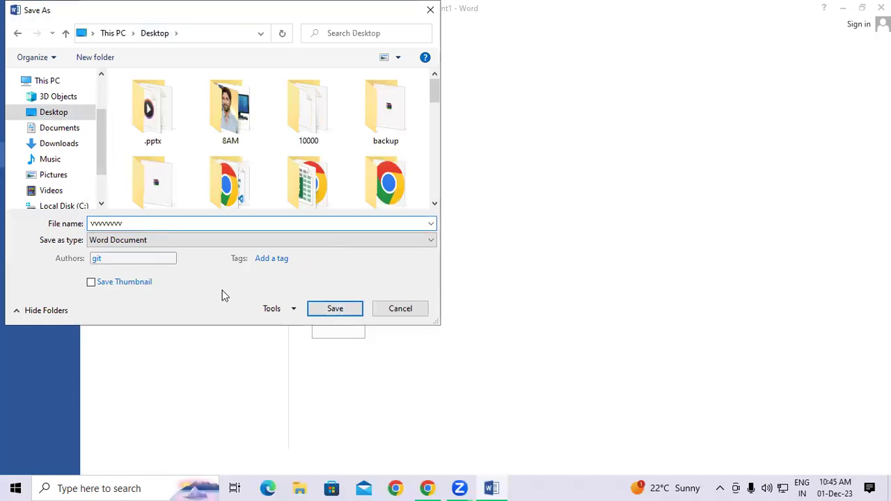
left_click(348, 313)
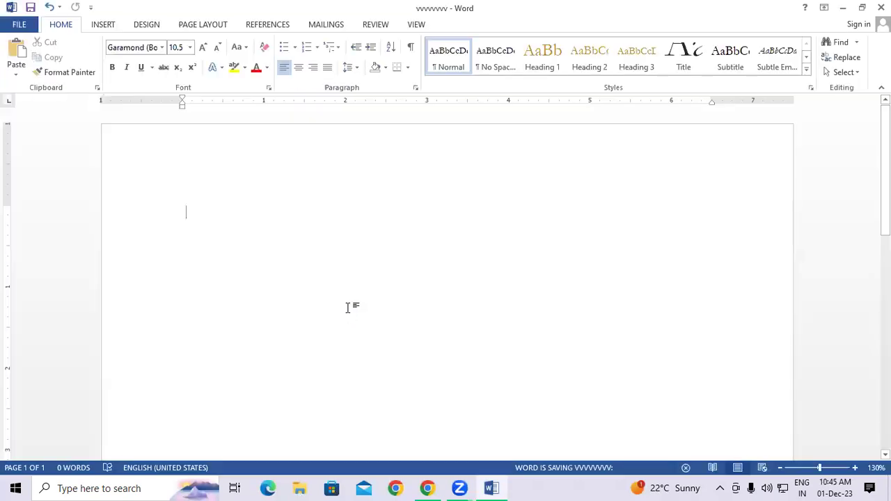
left_click(845, 6)
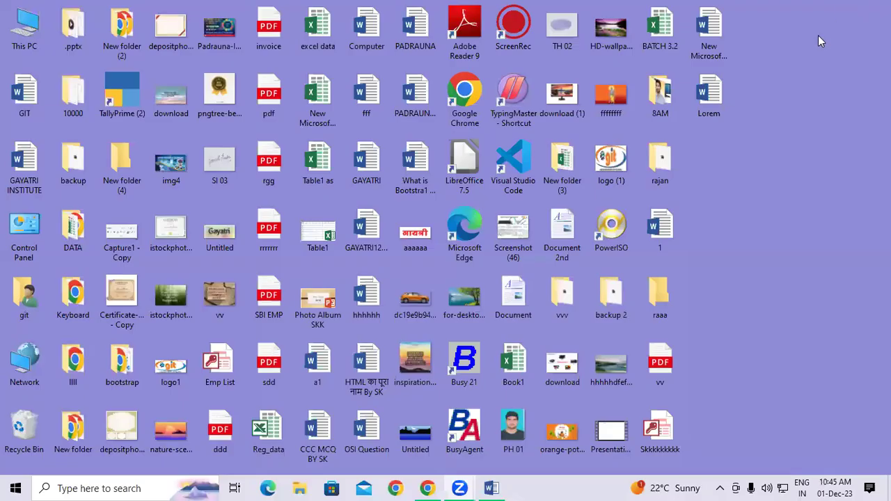
right_click(764, 97)
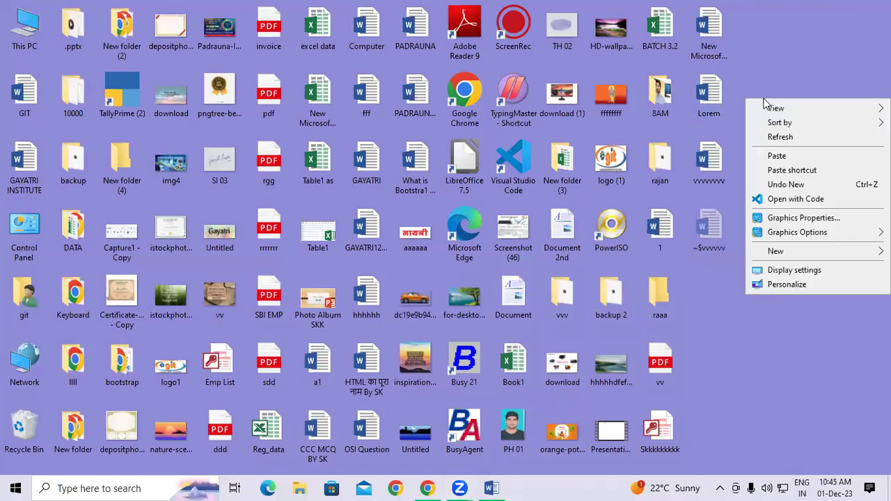
left_click(780, 137)
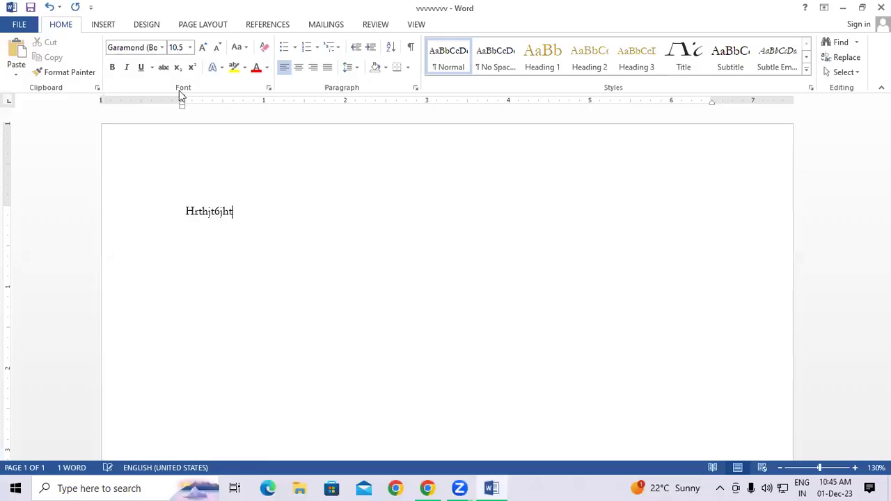
Save the edited vvvvvvvv document under its existing name.
left_click(21, 25)
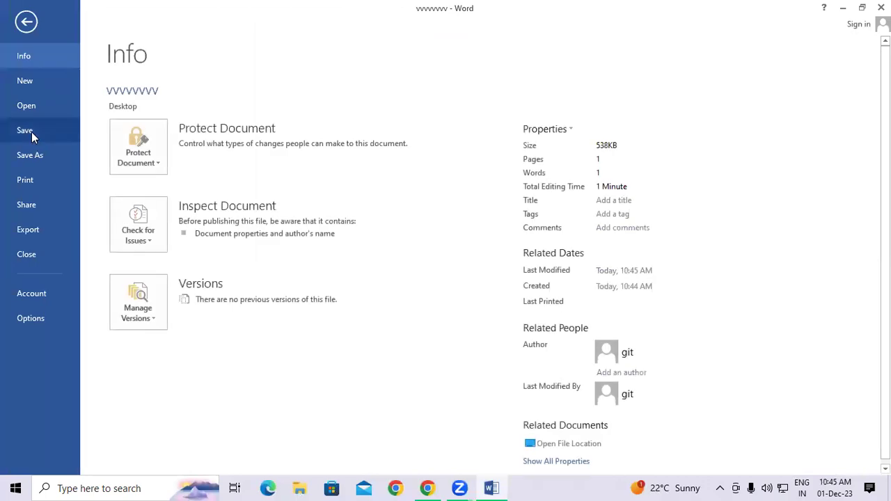
left_click(31, 132)
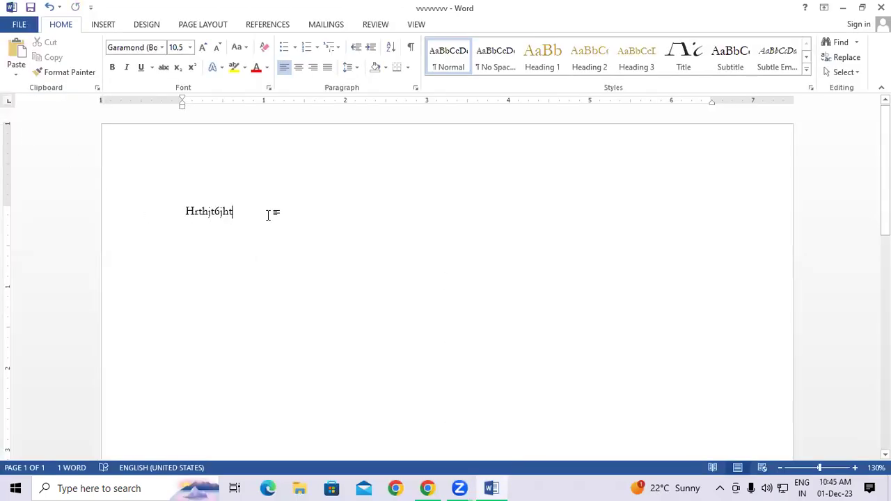
type("j")
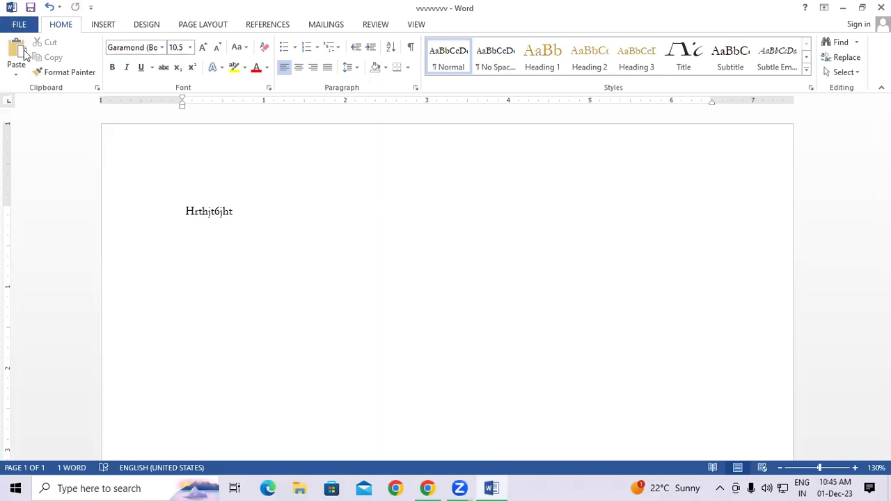
Save a copy of the document to the Desktop under the new file name cccccccc.
left_click(19, 25)
left_click(33, 157)
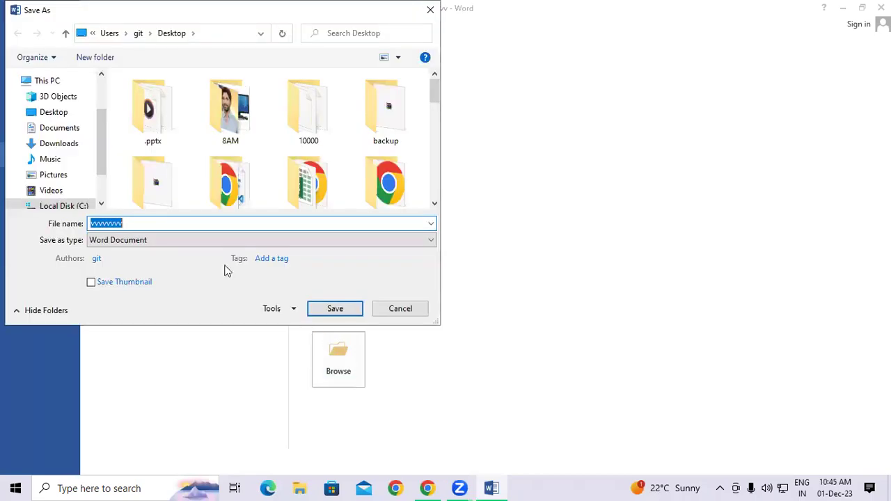
left_click(62, 113)
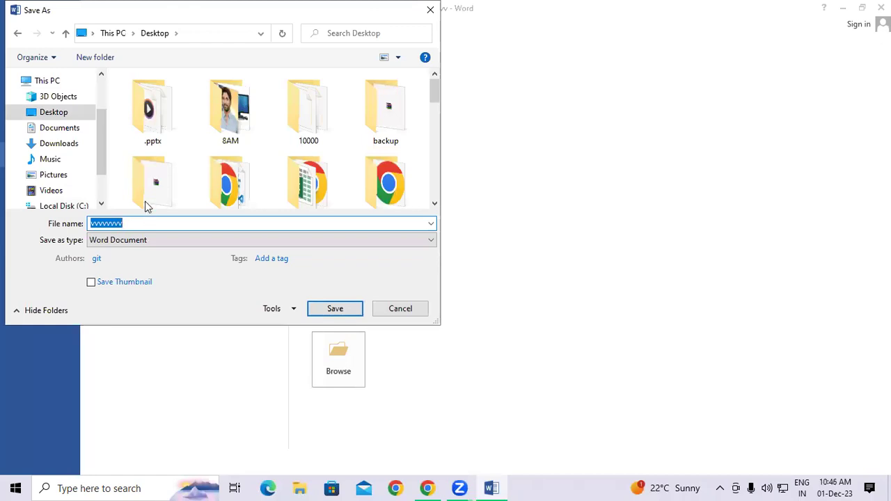
type("cccccccc")
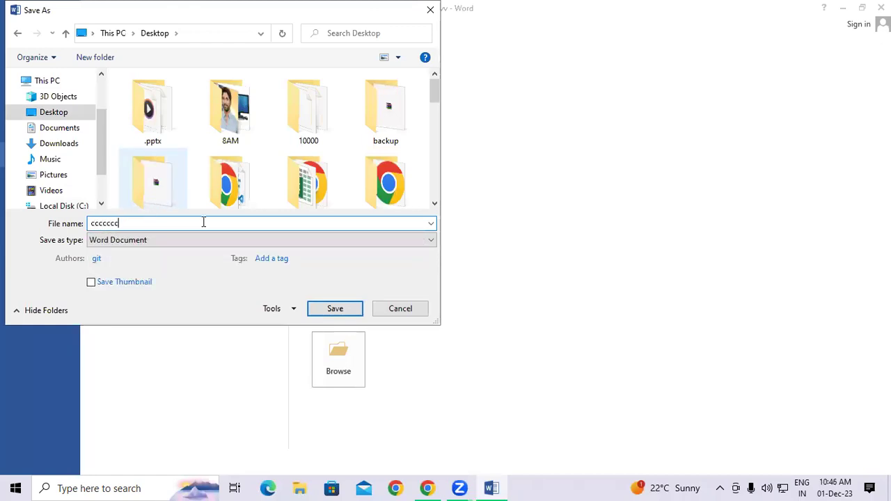
left_click(335, 309)
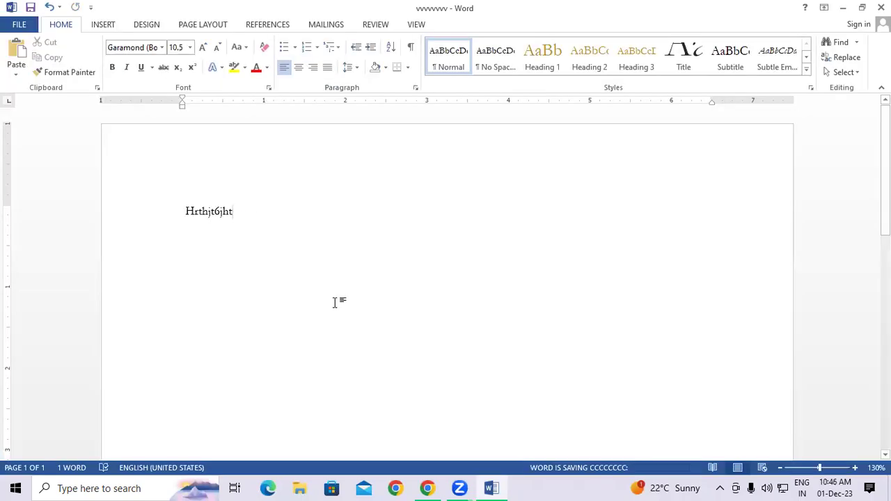
Show and refresh the Desktop, and move the cccccccc file beside vvvvvvvv to compare the two saved documents.
left_click(843, 7)
right_click(798, 116)
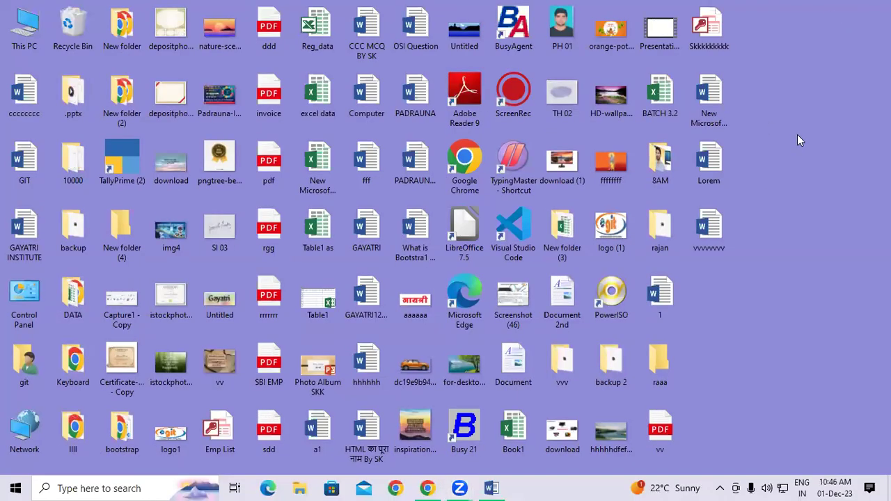
left_click(808, 153)
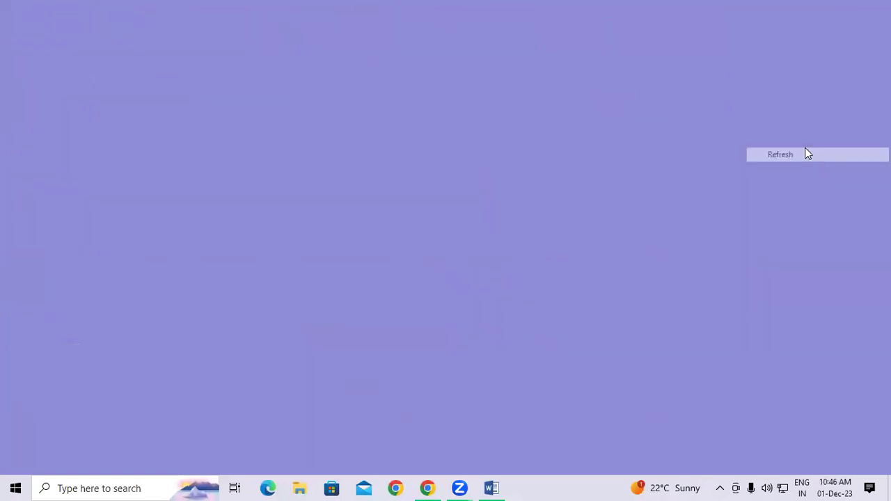
left_click_drag(30, 90, 742, 201)
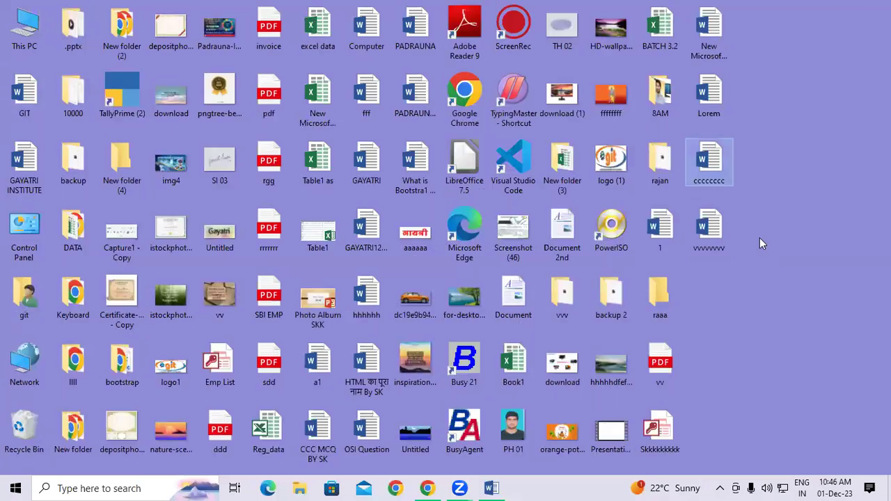
left_click(710, 227)
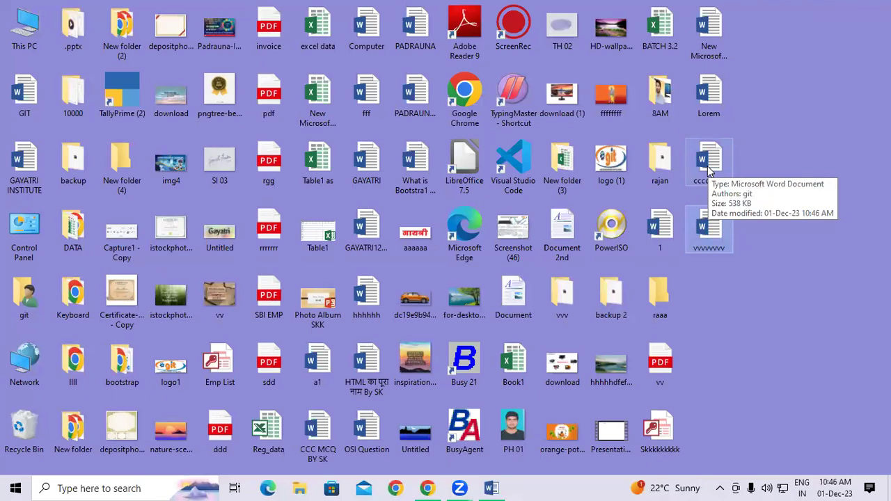
left_click(735, 420)
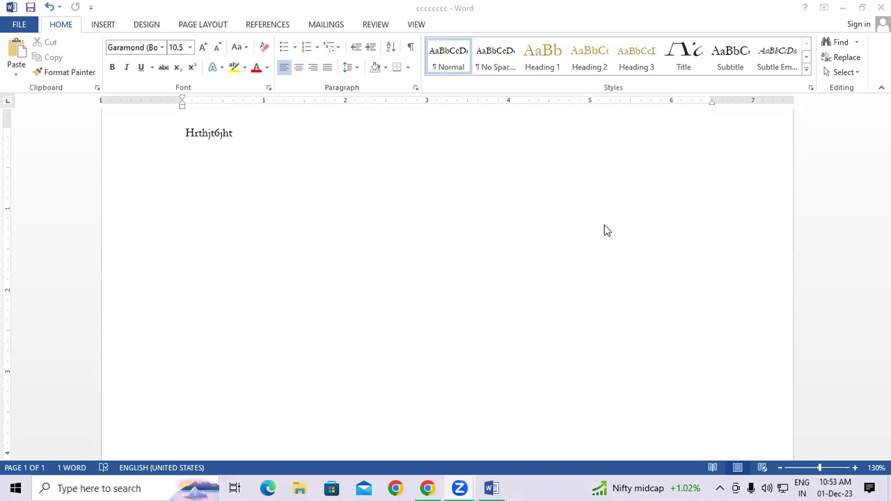
Return to the cccccccc document and open its File commands.
left_click(35, 76)
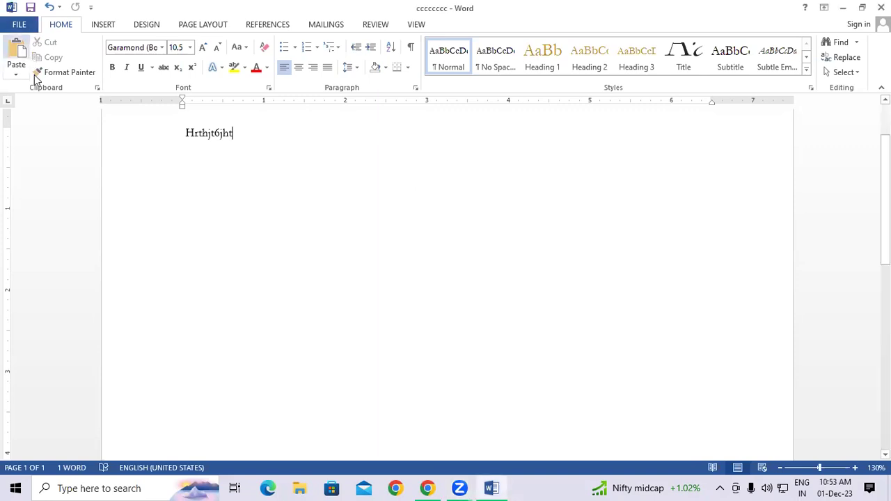
left_click(19, 25)
left_click(22, 25)
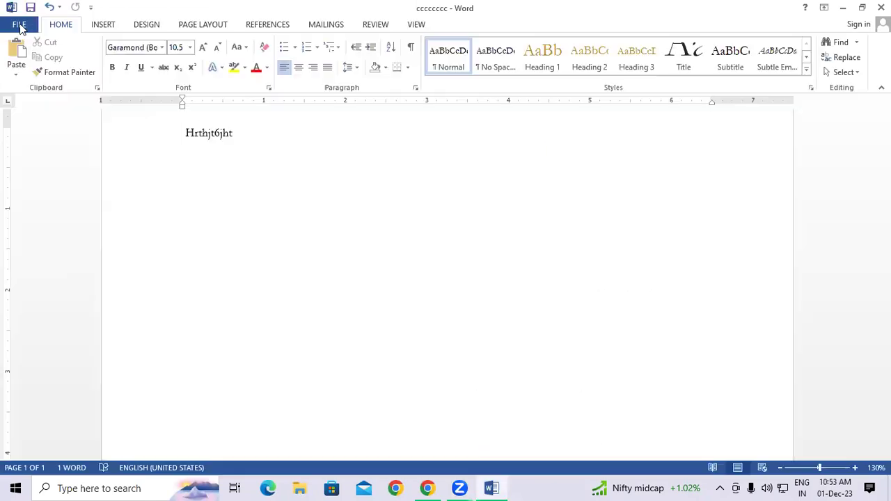